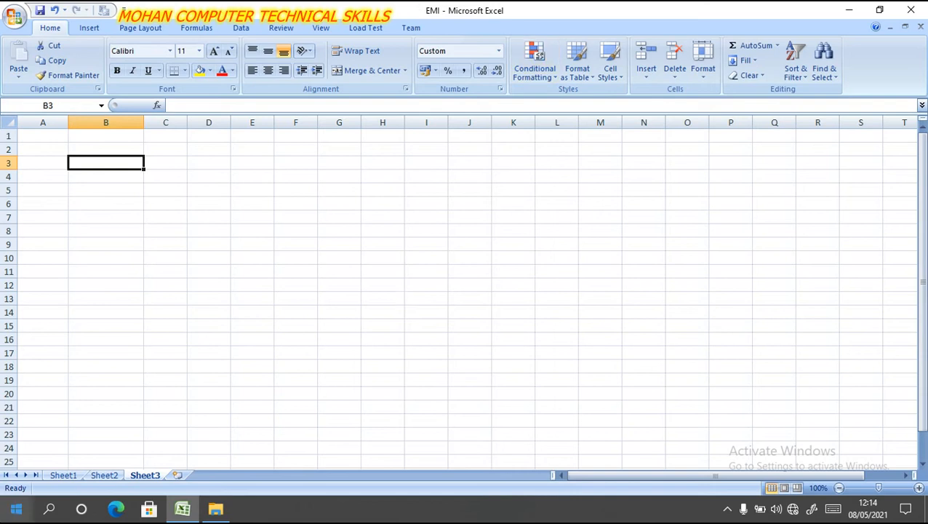
left_click(12, 21)
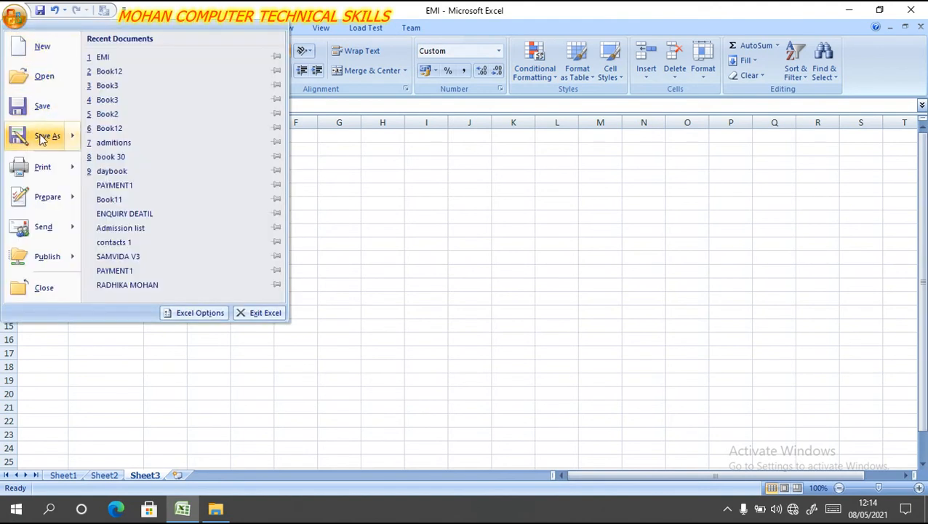
mouse_move(53, 205)
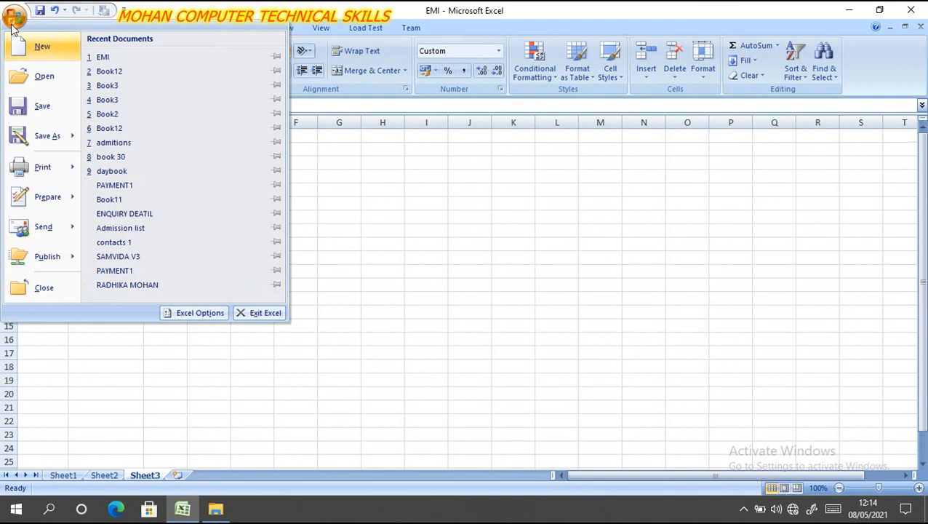
left_click(389, 242)
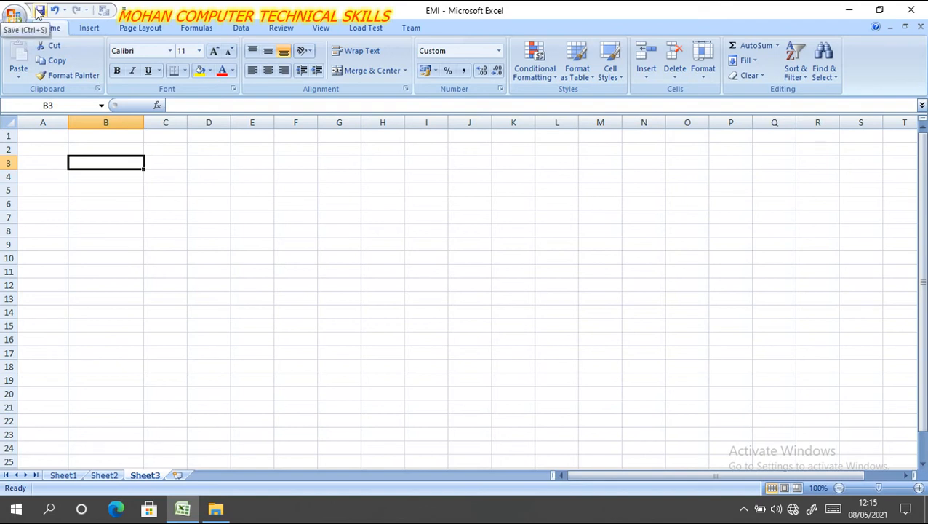
- Add the E-mail command to the Quick Access Toolbar for all documents
right_click(86, 7)
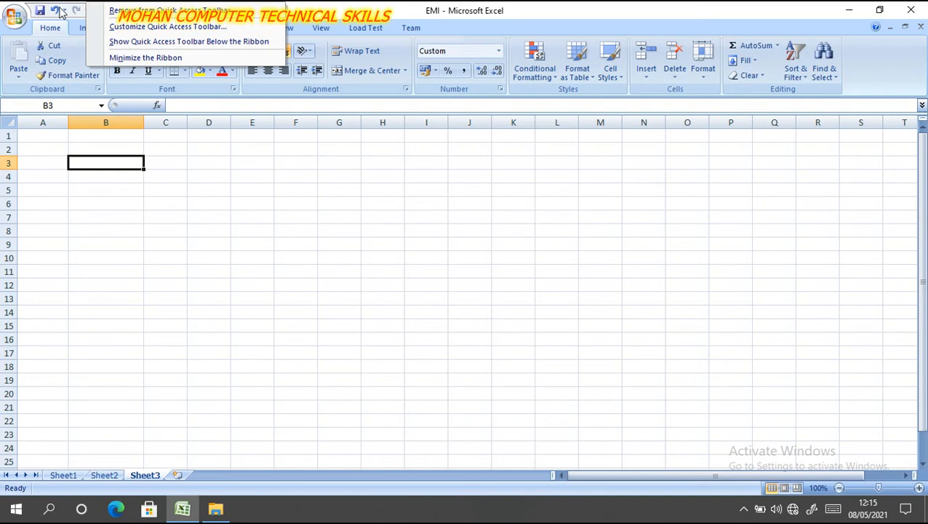
left_click(136, 29)
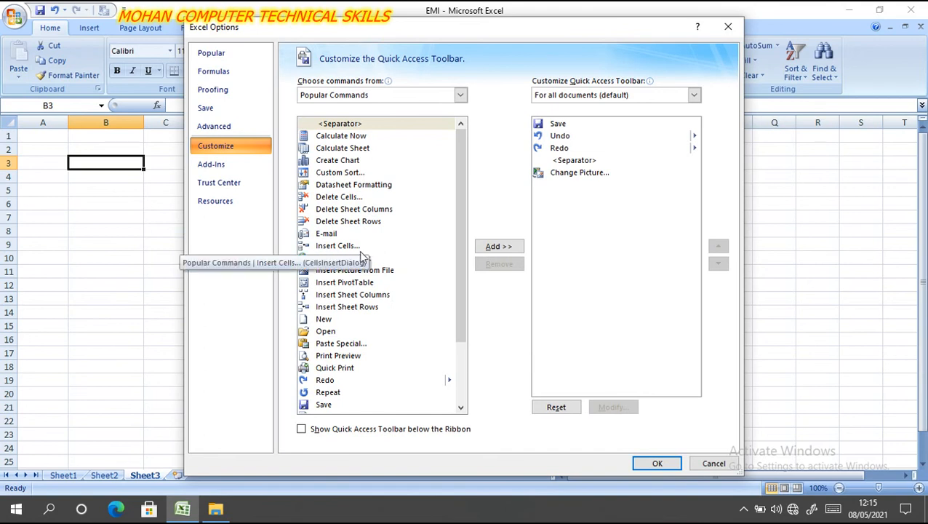
left_click(336, 234)
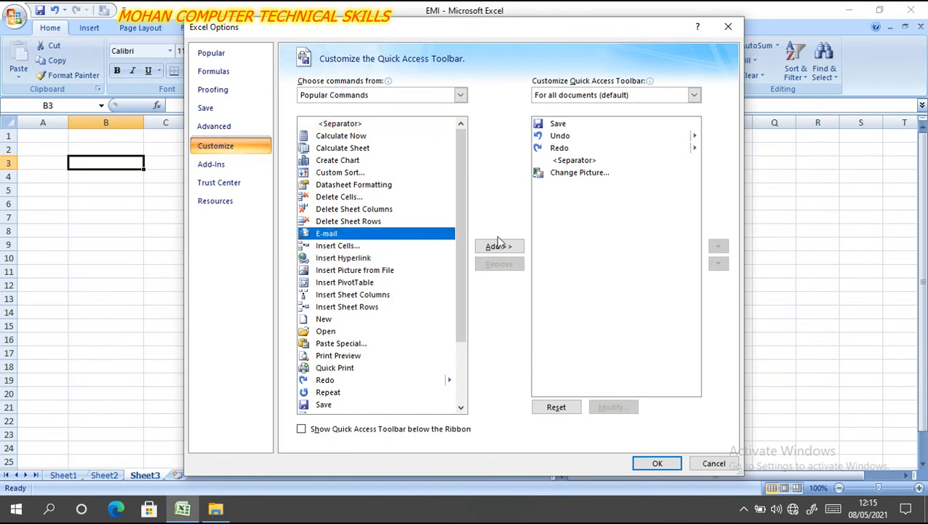
left_click(499, 246)
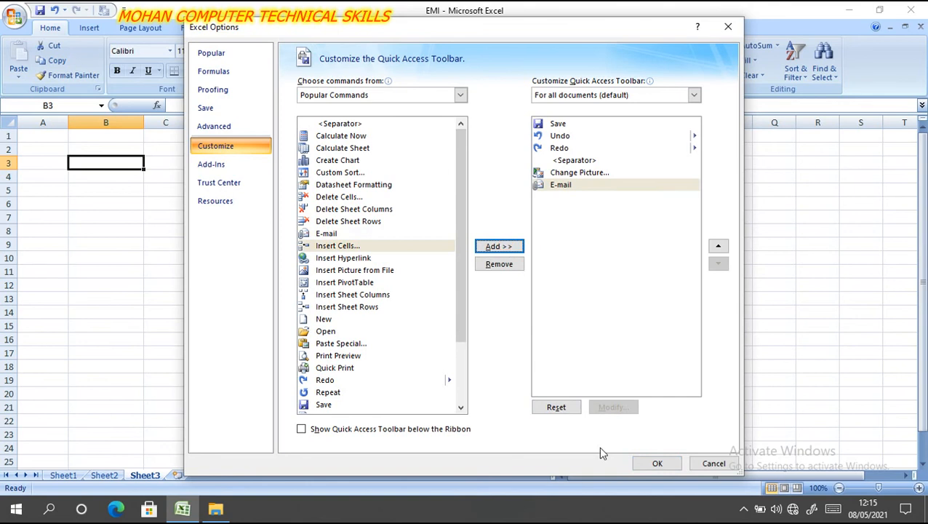
left_click(642, 462)
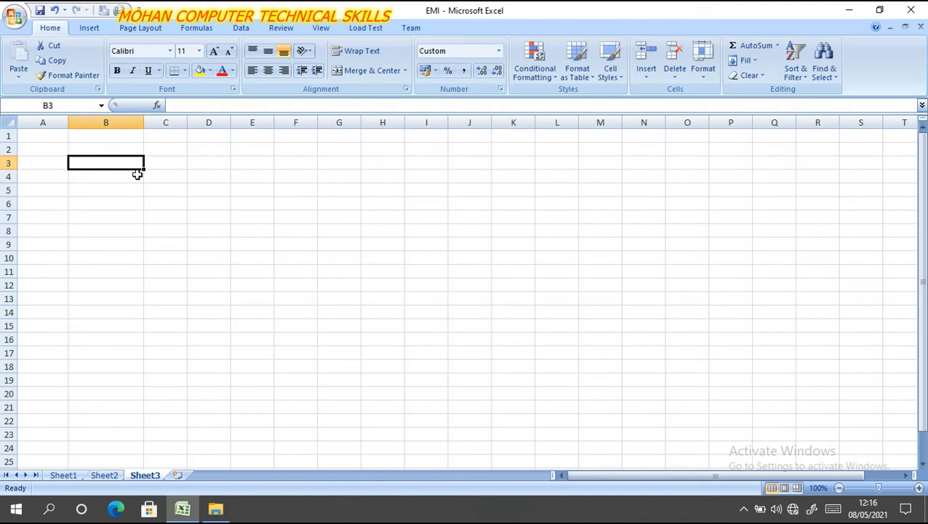
- Enter 1 in cell A2 and 2 in A3, and extend the number series down to A15
left_click(55, 150)
type("1")
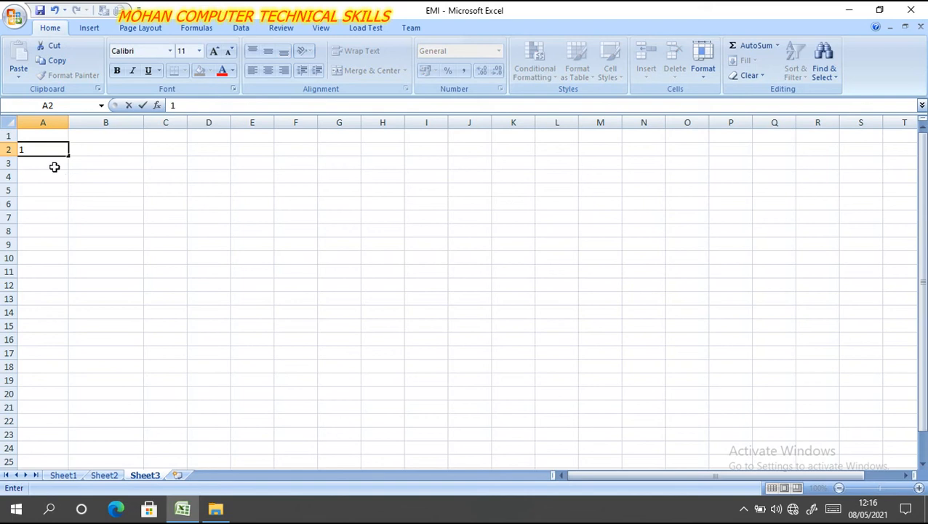
left_click(49, 163)
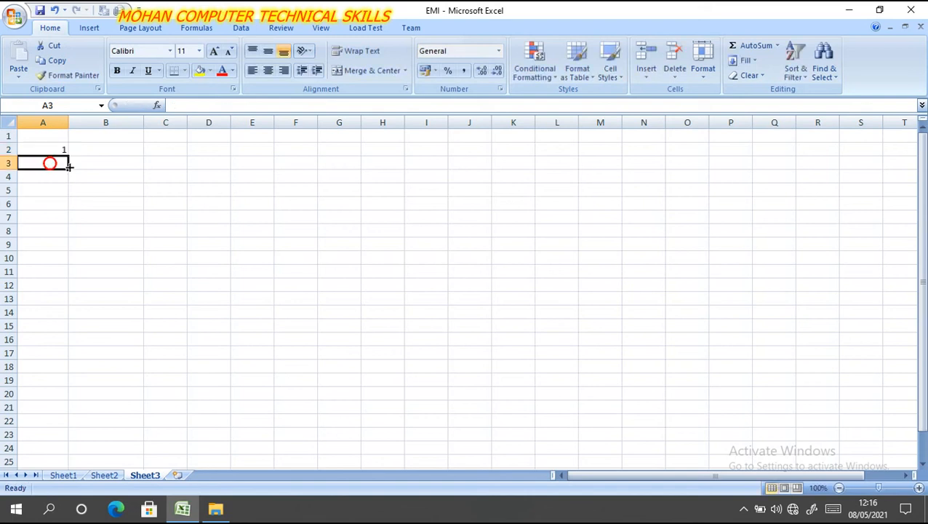
type("2")
left_click(46, 203)
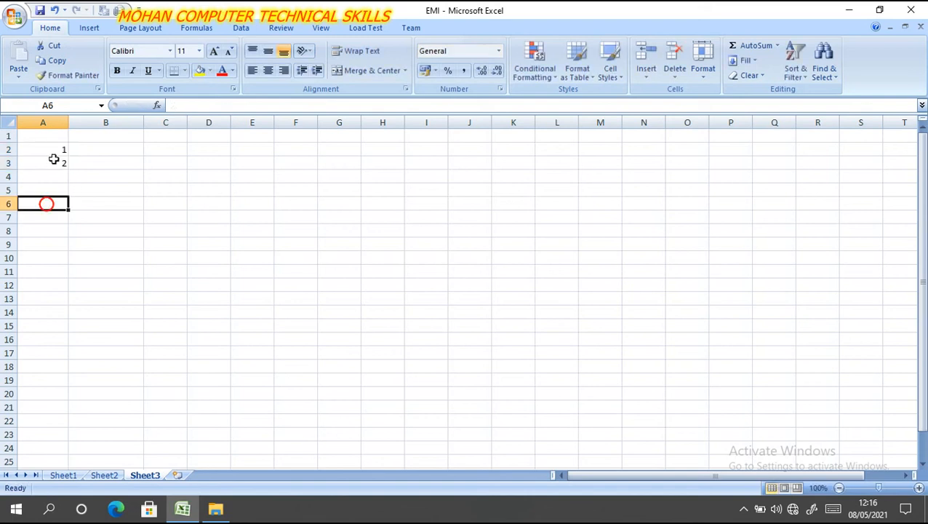
left_click_drag(54, 153, 69, 330)
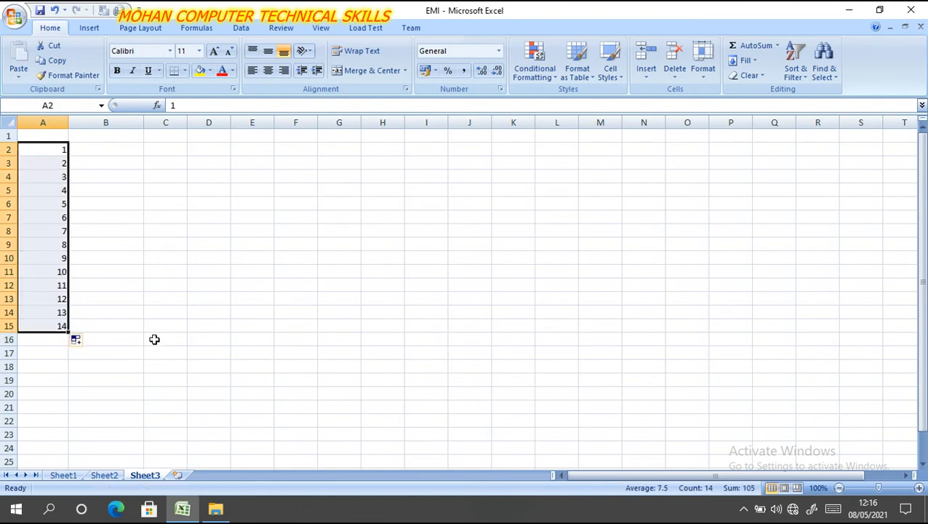
- Clear the numbers below A2 and fill a linear series down column A from A2 with step value 1 and stop value 10
left_click_drag(69, 331, 52, 153)
left_click(104, 190)
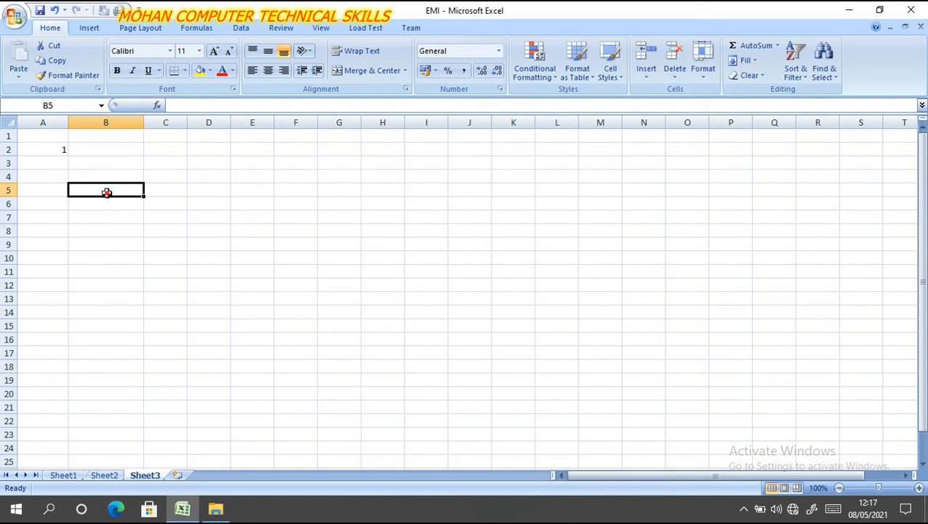
left_click(40, 150)
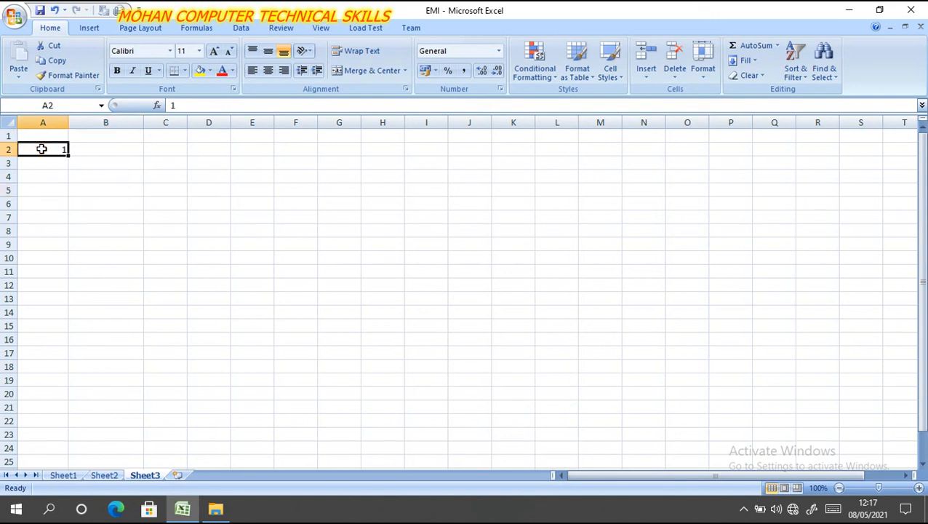
left_click(754, 59)
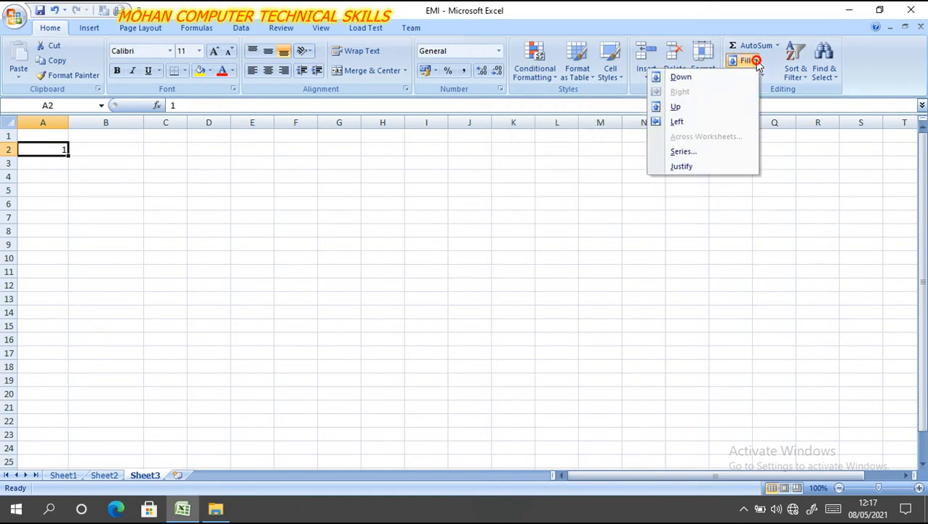
left_click(702, 153)
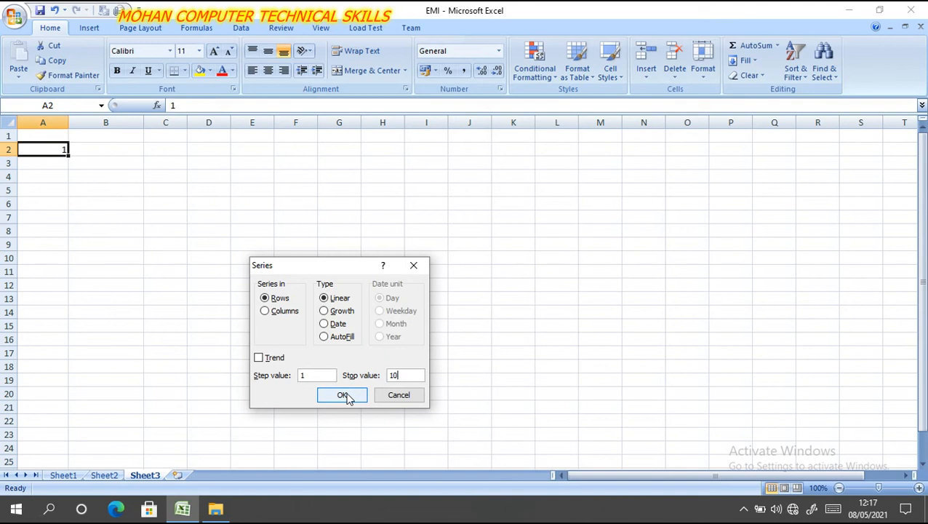
left_click(290, 313)
left_click(341, 395)
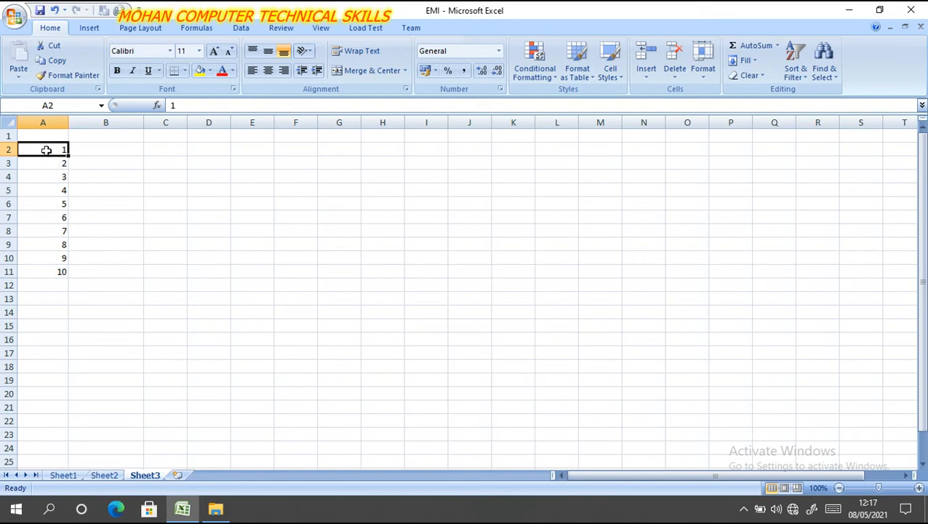
- Centre the numbers in cells A2 to A11 horizontally
left_click_drag(45, 150, 46, 266)
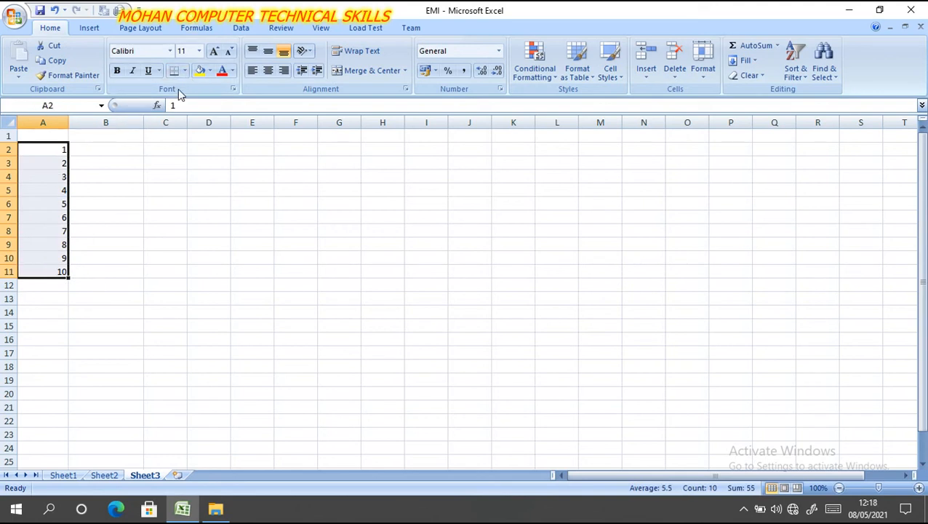
left_click(269, 72)
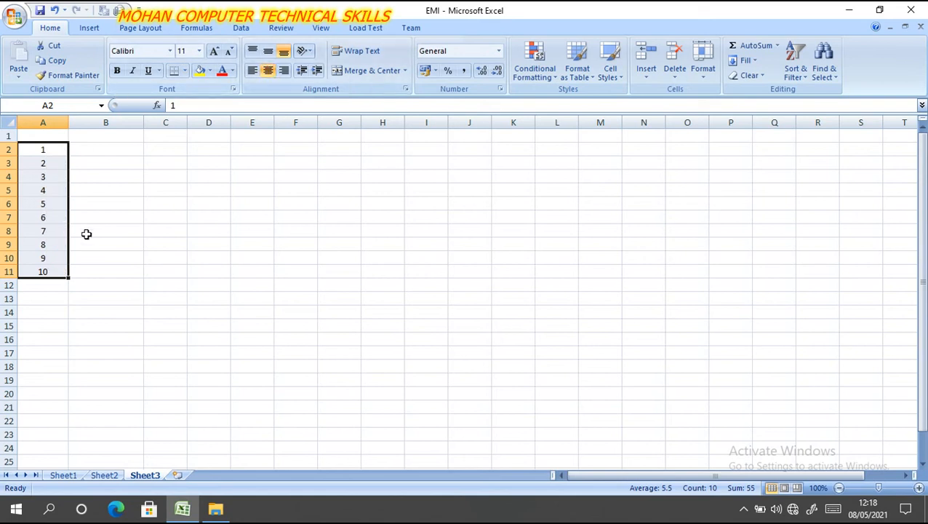
- Enter Sunday in cell B2 and extend the weekday series down to B9
left_click(119, 150)
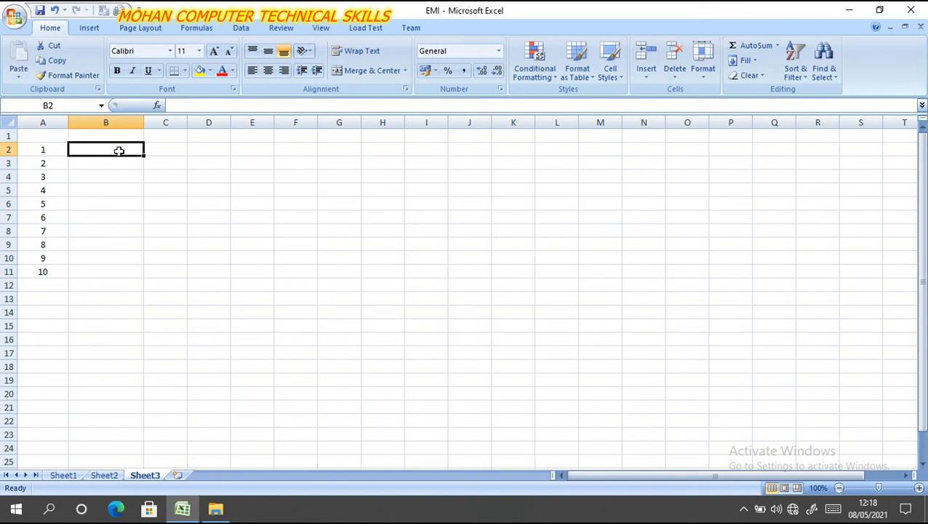
type("su")
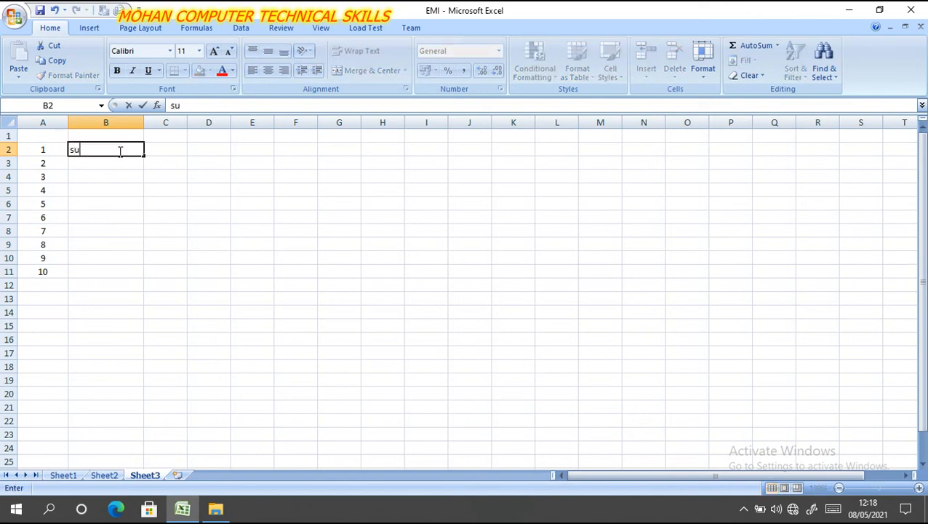
type("nday")
left_click(120, 182)
left_click(121, 149)
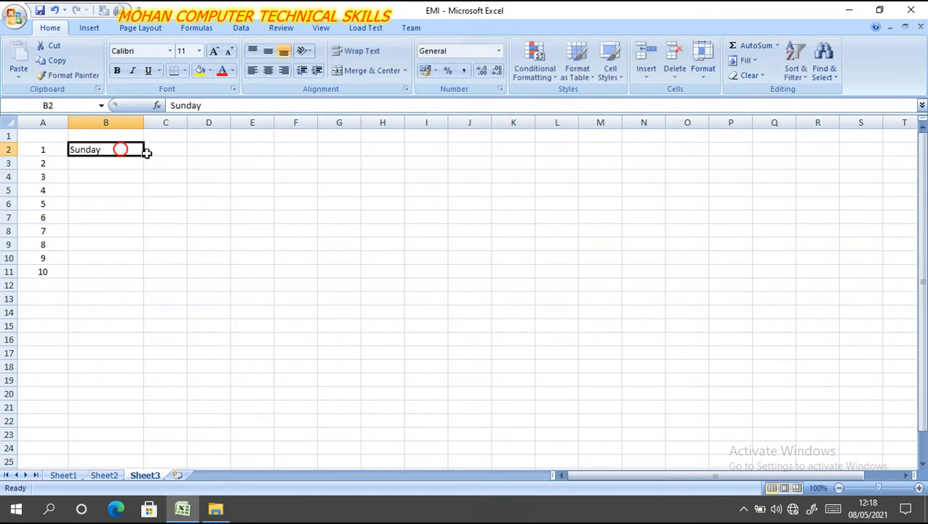
left_click_drag(144, 155, 142, 245)
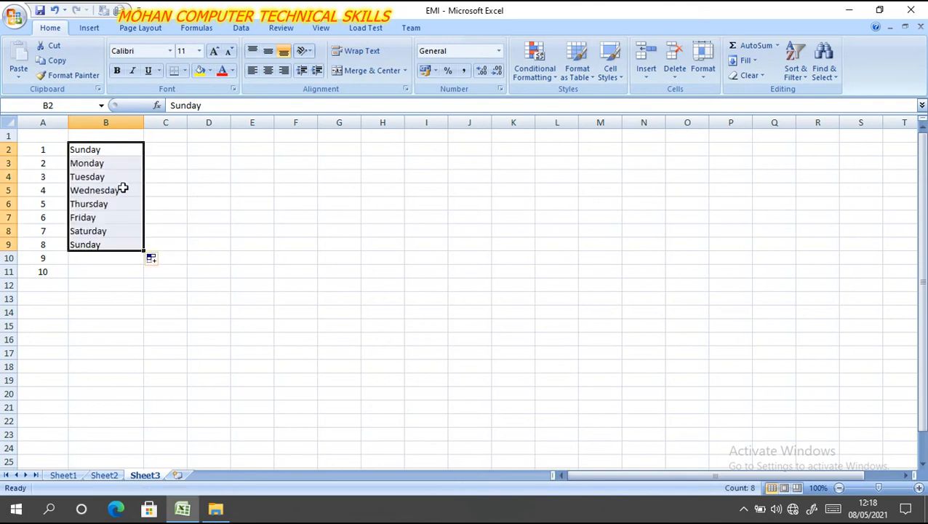
- Enter sun in cell C2 and extend the abbreviated weekday series down to C9
left_click(176, 150)
type("s")
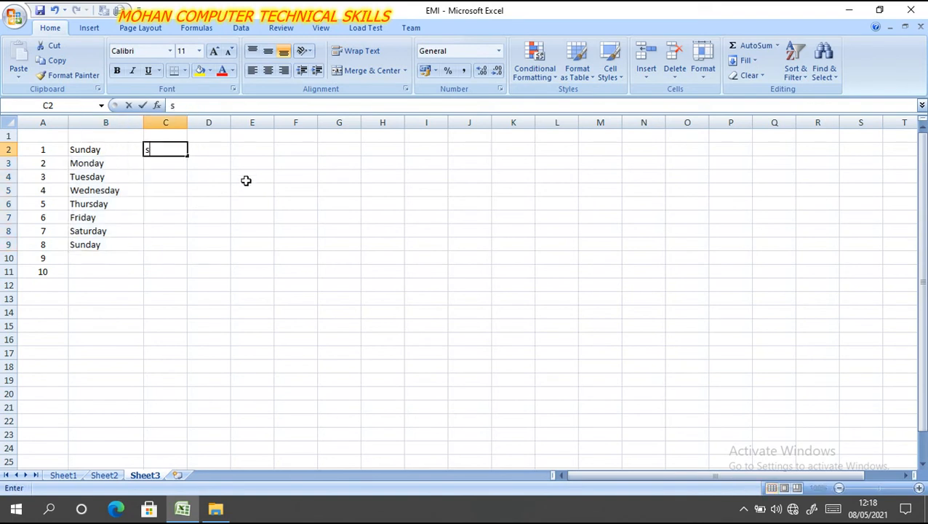
type("un")
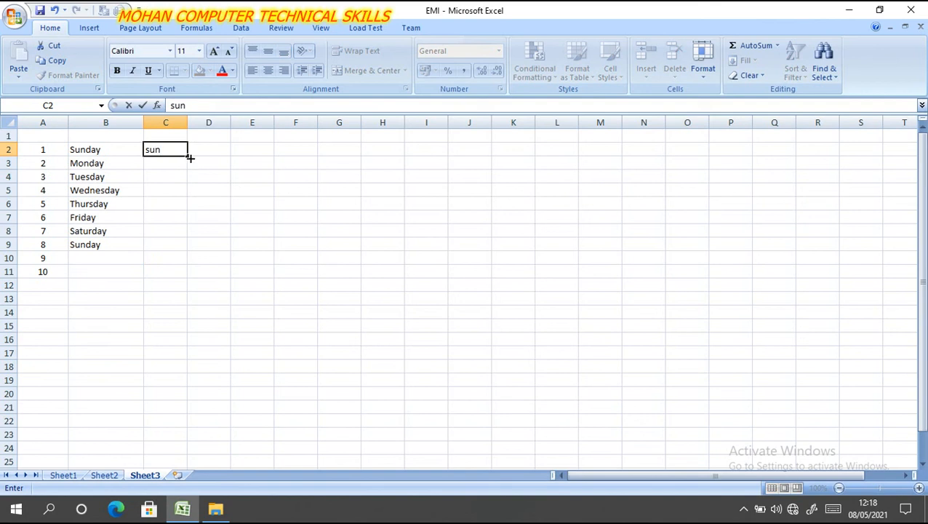
left_click_drag(189, 156, 202, 240)
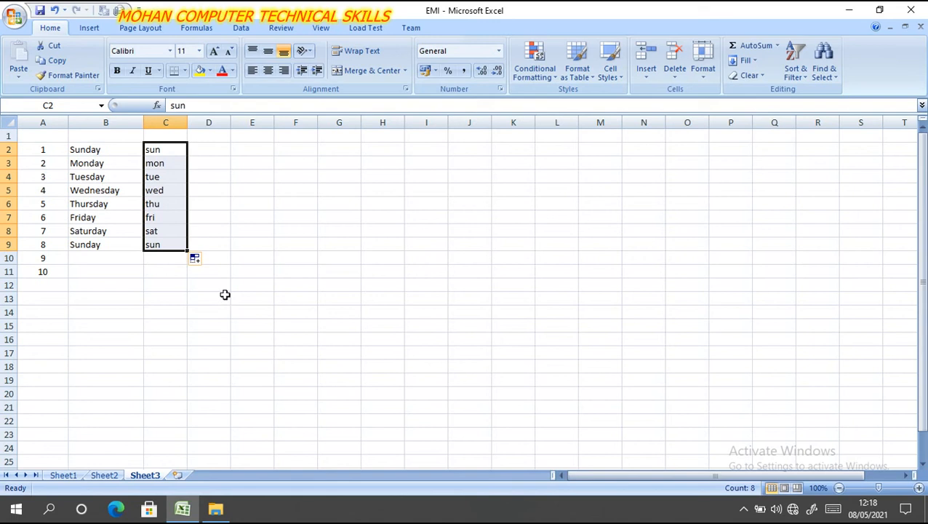
- Enter jun in cell D2 and extend the abbreviated month series down to D17
left_click(224, 148)
type("jun")
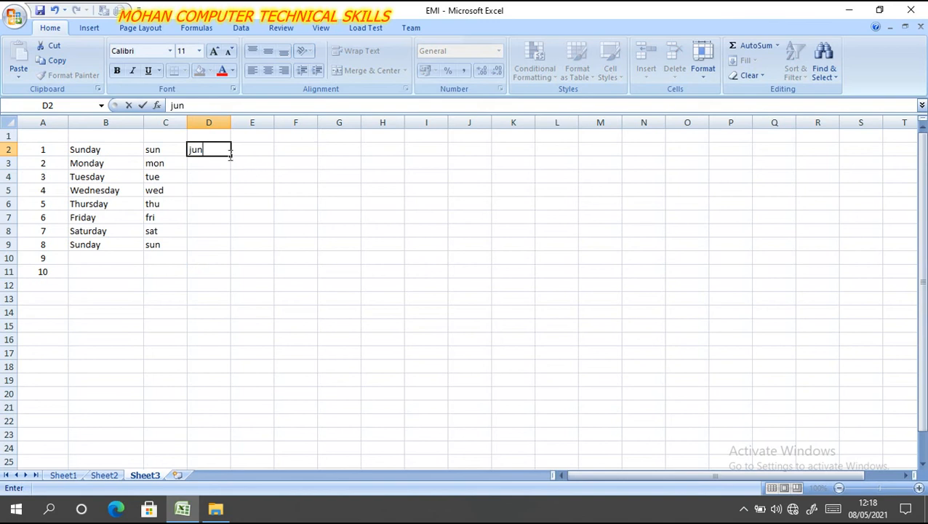
left_click_drag(231, 155, 237, 364)
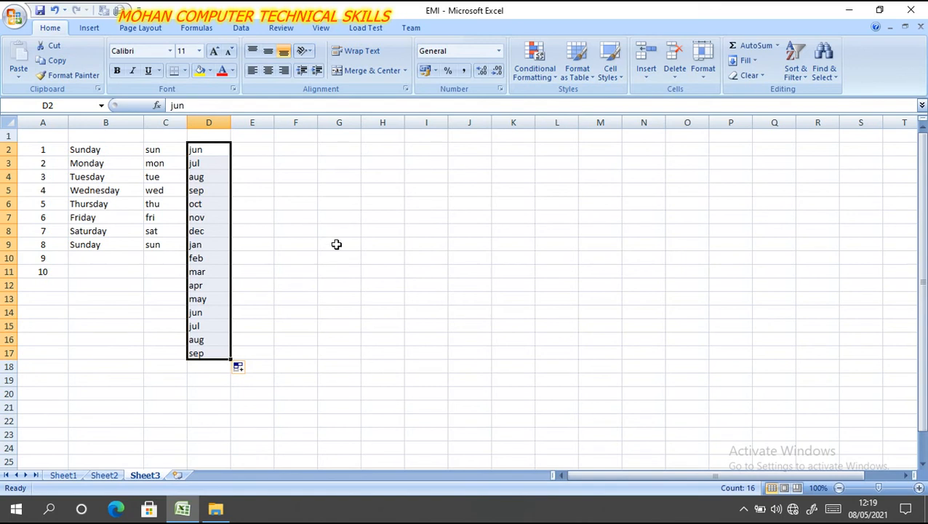
- Enter 23 in cell G3 and 34 in cell G4
left_click(328, 161)
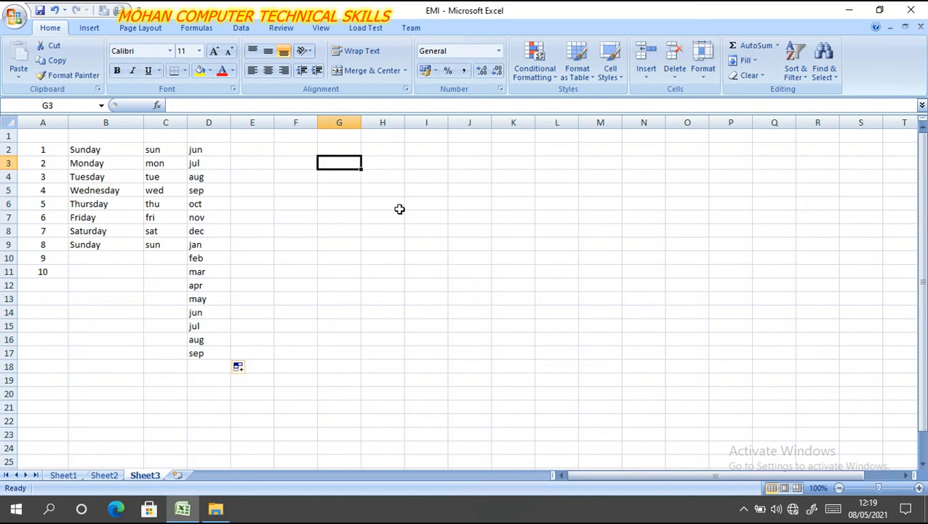
type("23")
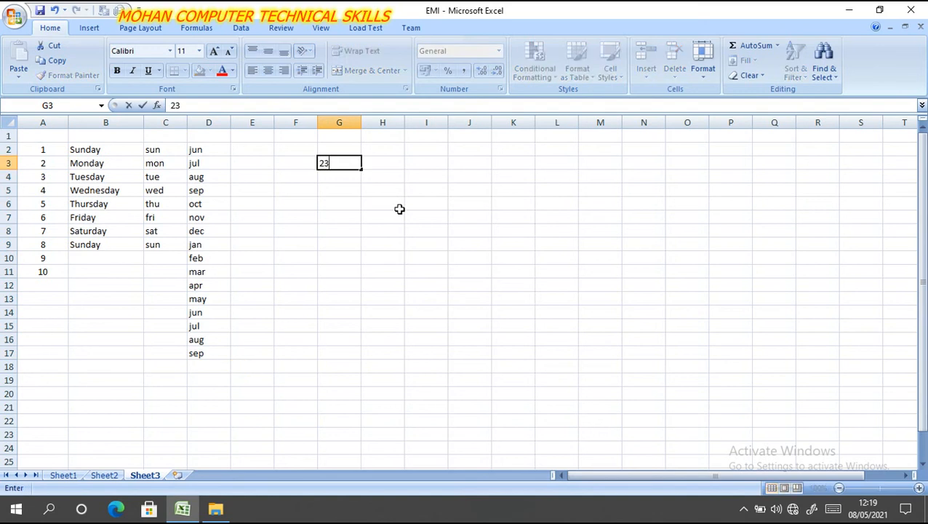
left_click(348, 177)
type("34")
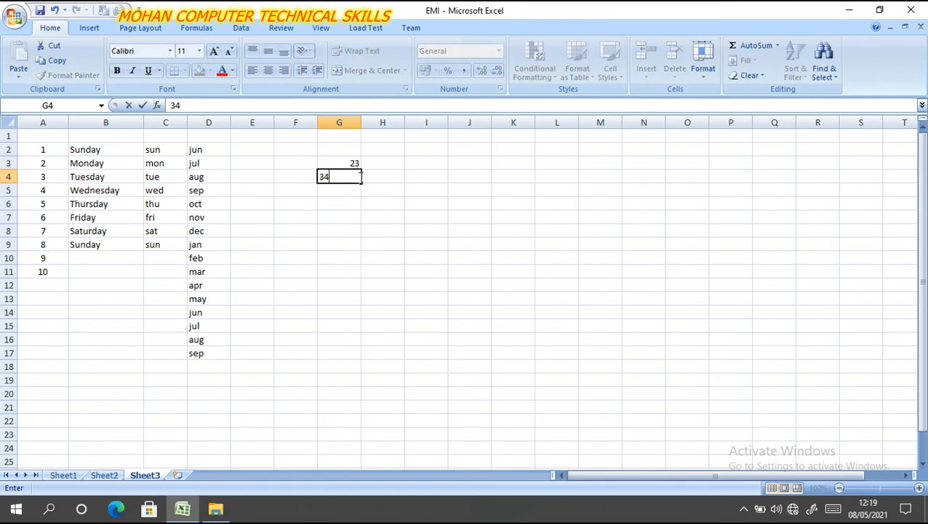
left_click(373, 204)
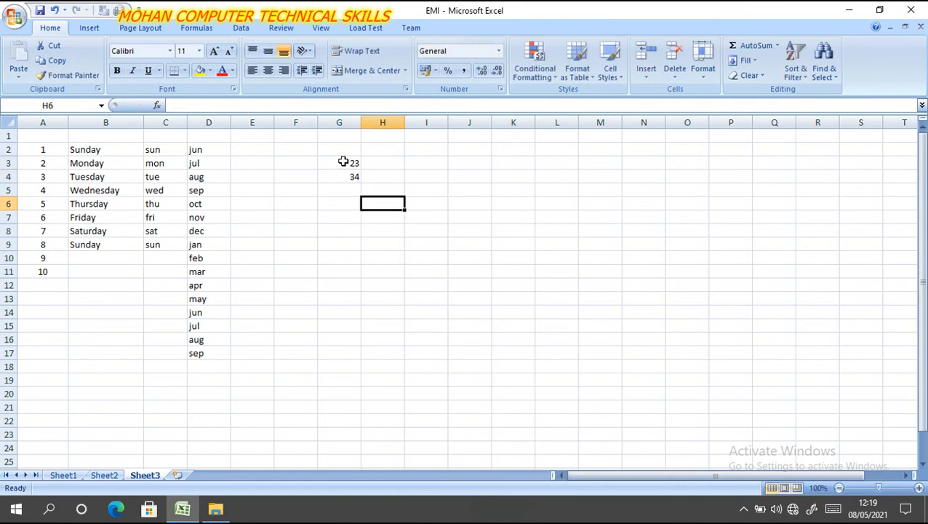
- Total cells G3 and G4 with the AutoSum Sum function, placing the result in G5
left_click_drag(343, 161, 341, 171)
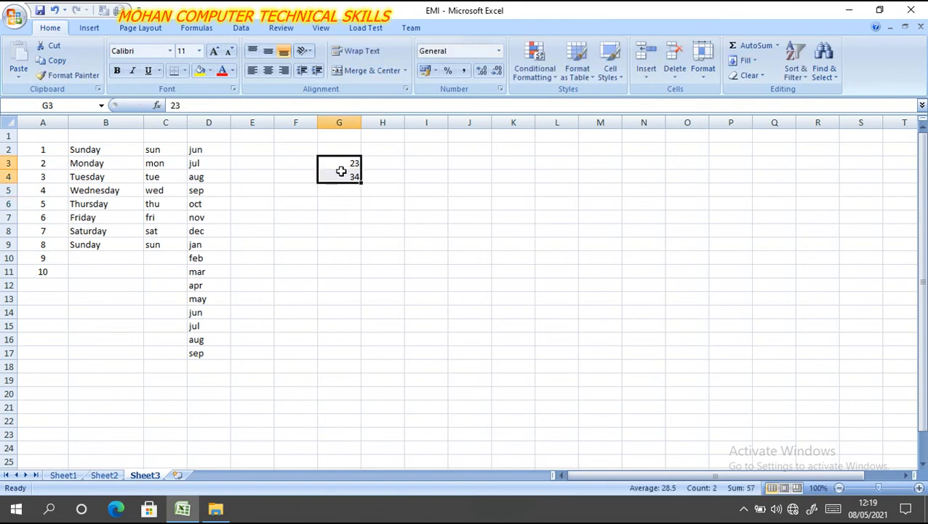
left_click(777, 48)
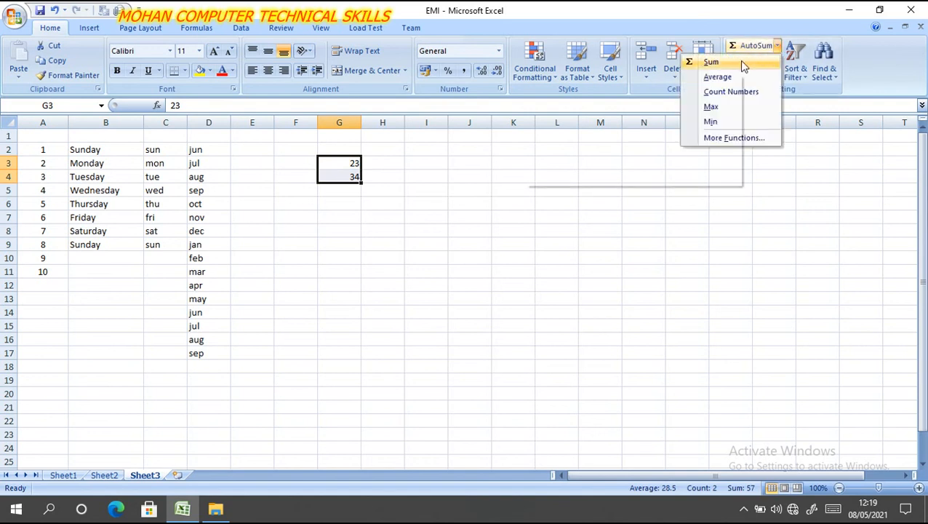
left_click(742, 63)
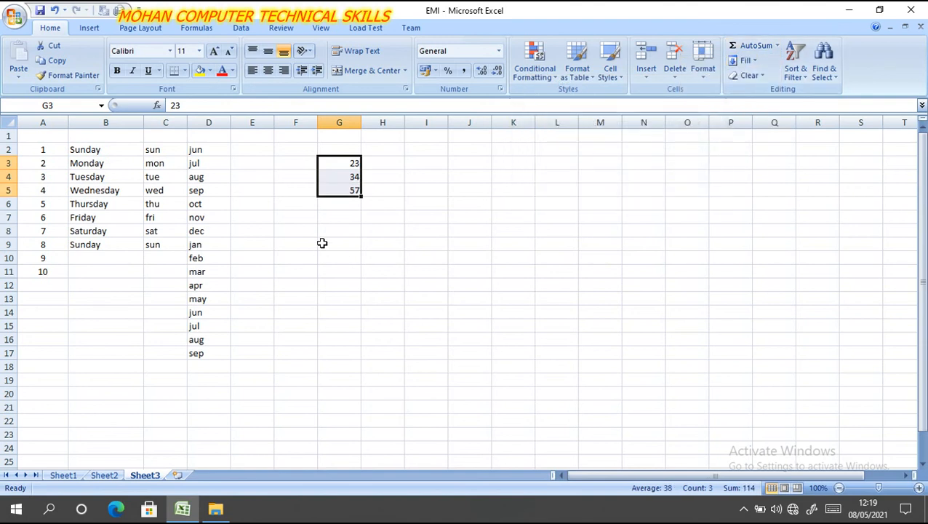
- Enter a SUM formula for the range G3:G5 in cell G6
left_click(338, 203)
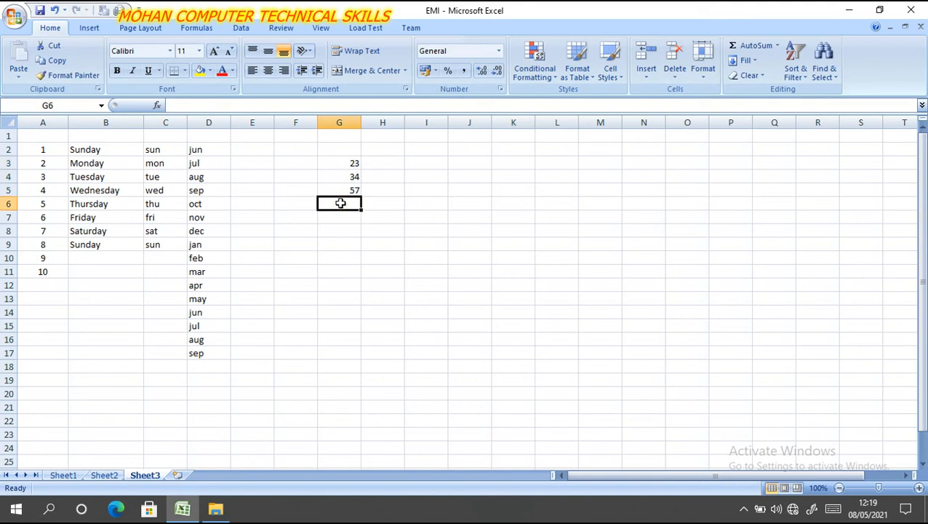
type("=")
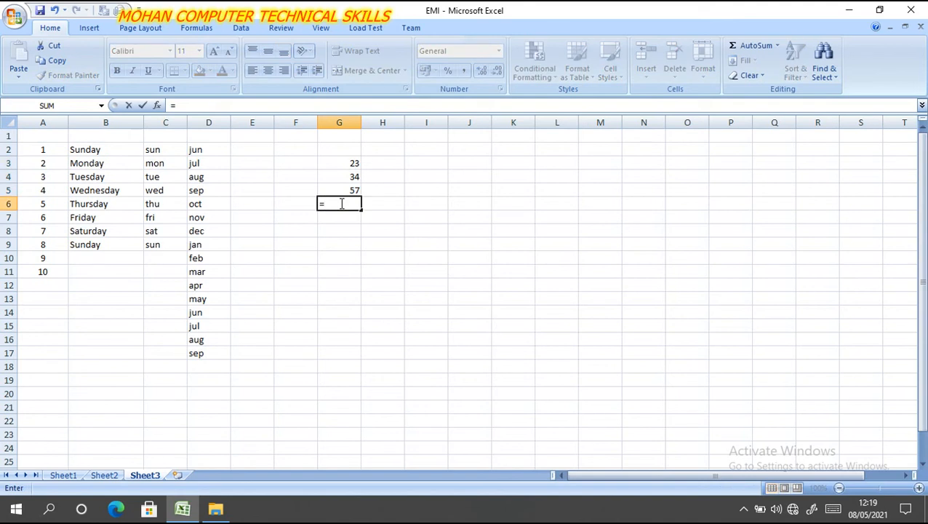
type("sum")
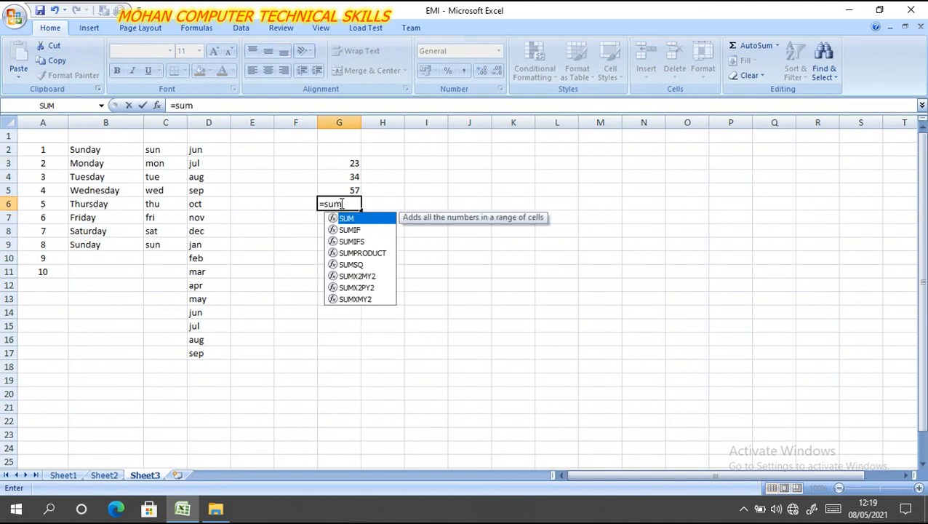
type("(")
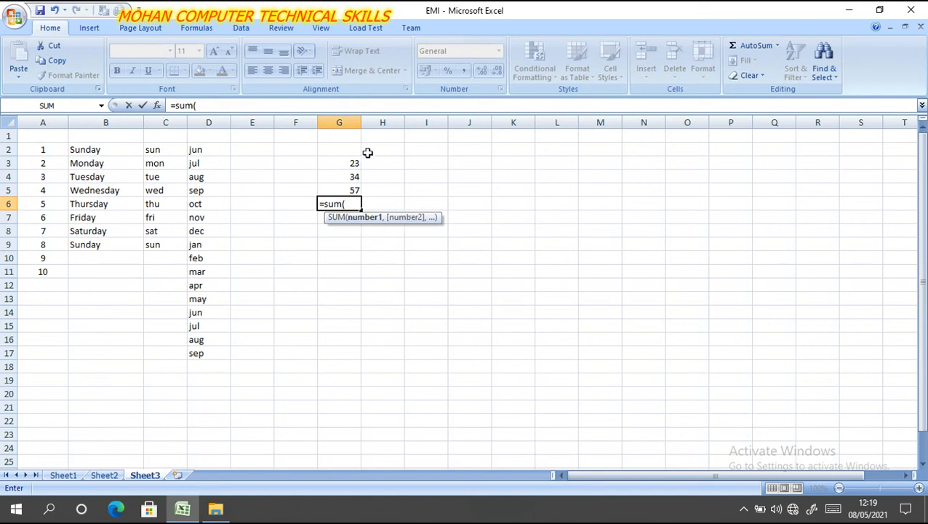
left_click_drag(352, 160, 352, 180)
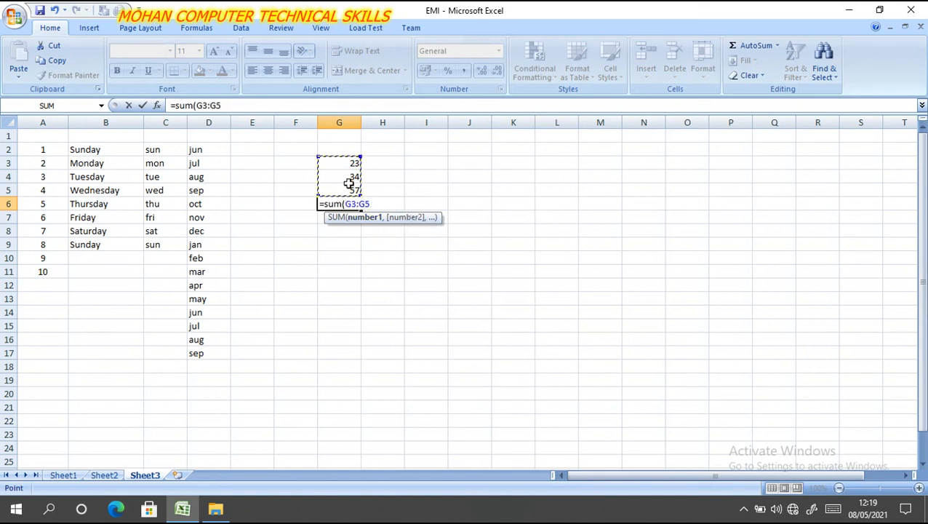
key("Return")
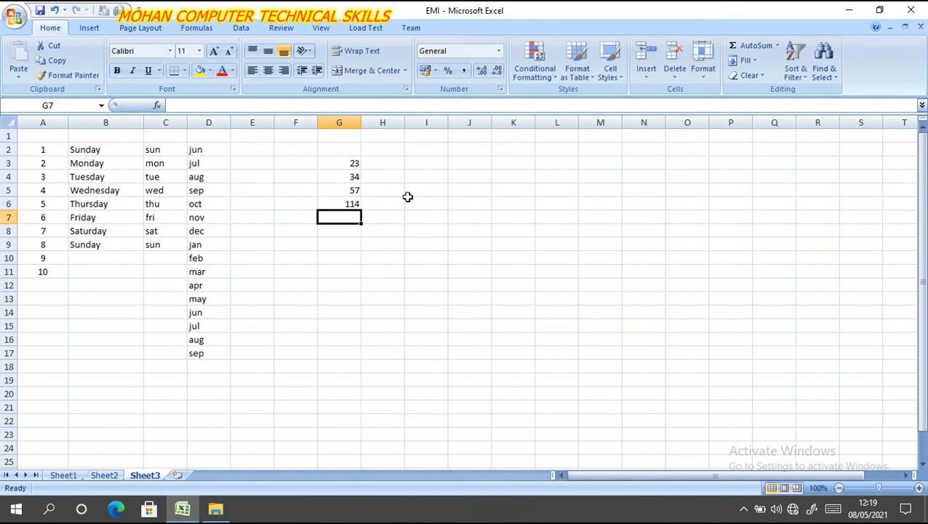
left_click(331, 203)
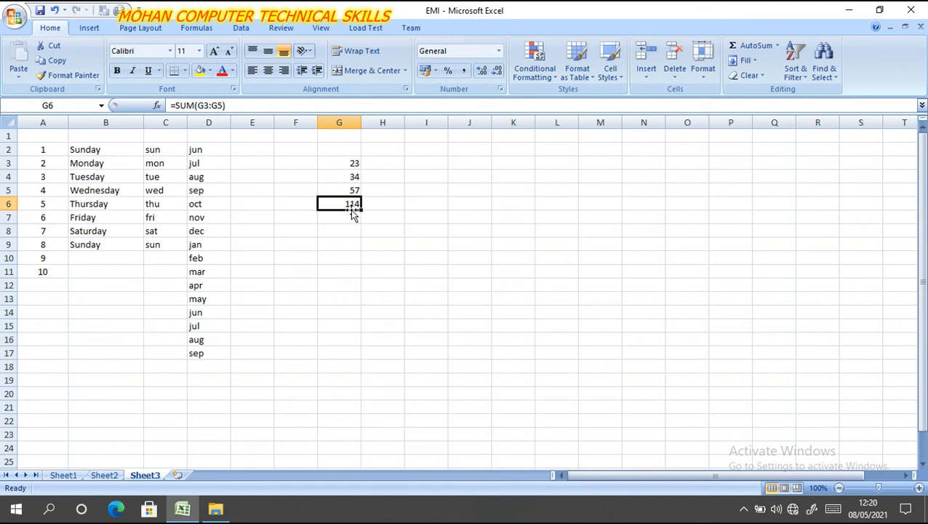
left_click(350, 220)
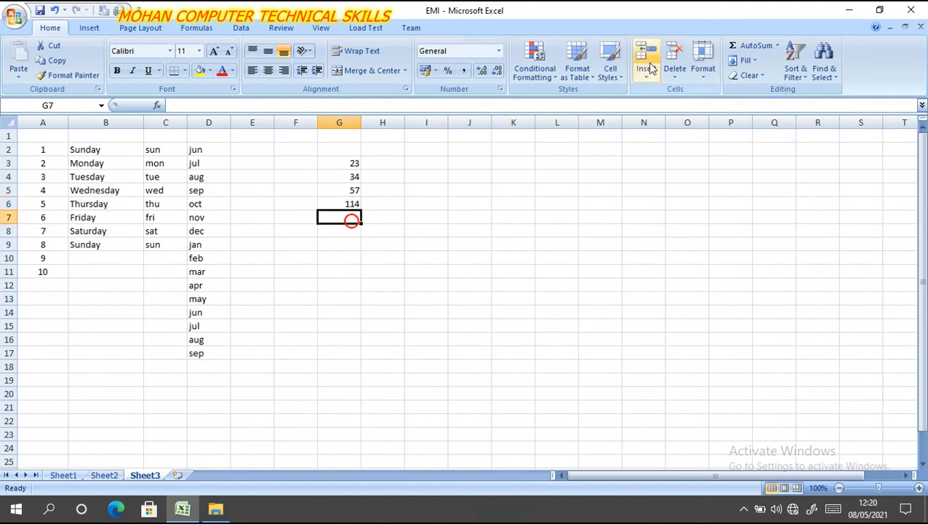
left_click(773, 47)
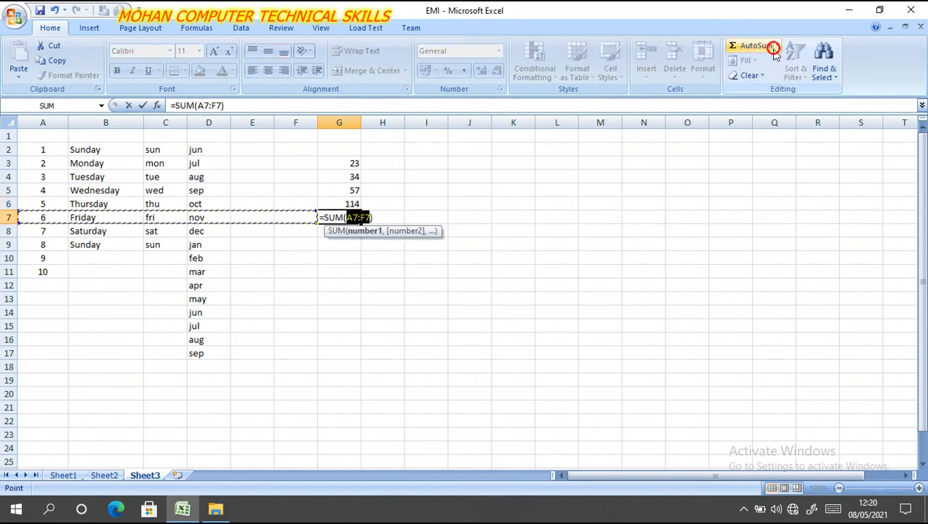
left_click(782, 45)
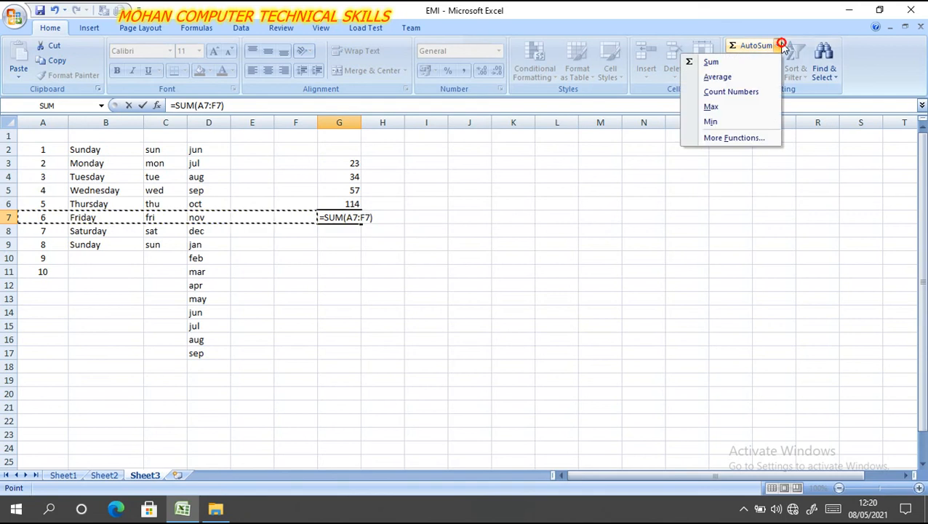
left_click(384, 212)
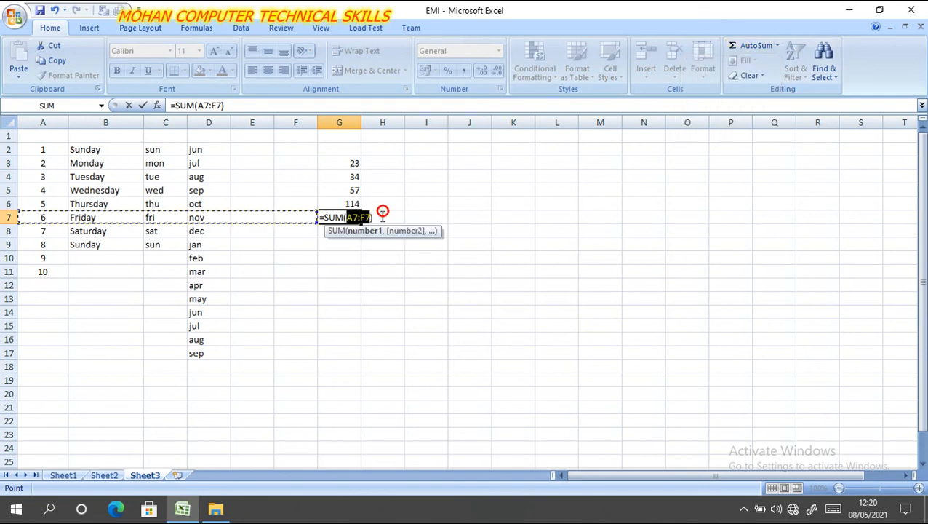
key("Return")
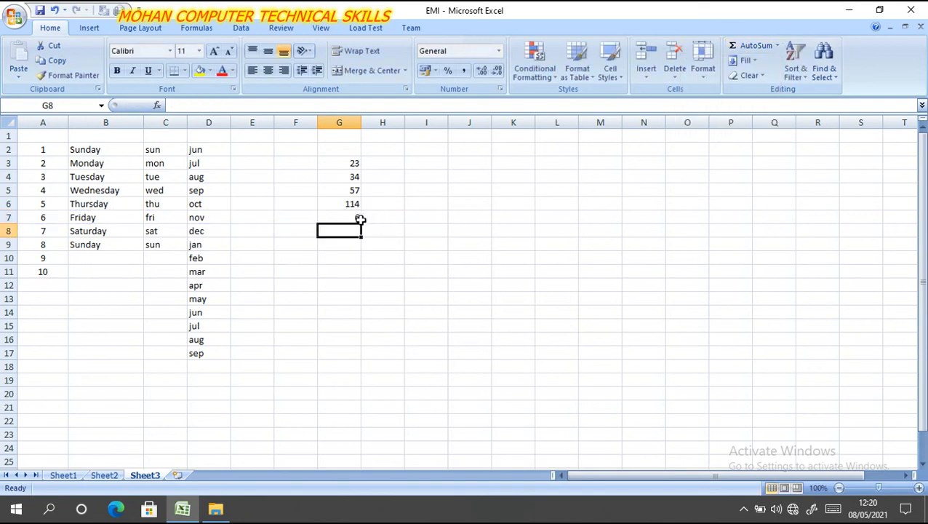
left_click(357, 217)
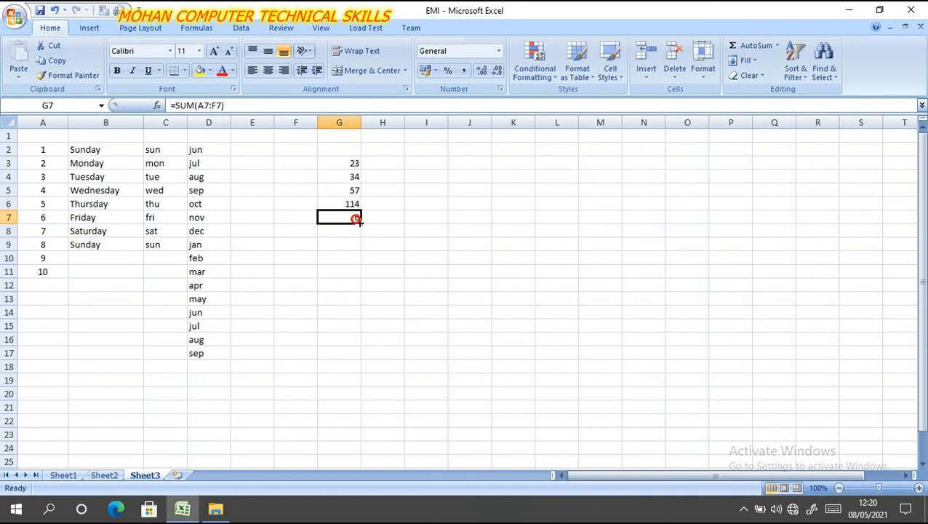
double_click(356, 218)
left_click(376, 242)
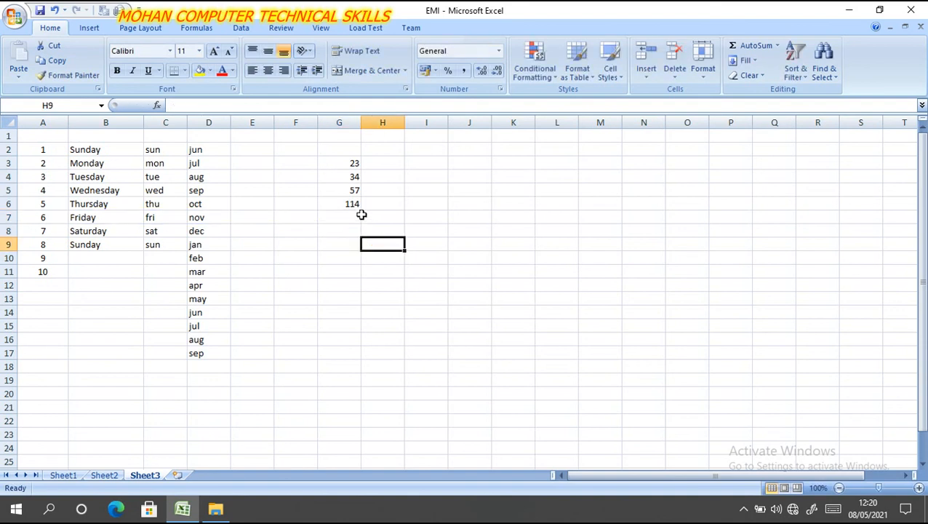
- Calculate the average of G3:G6 in cell G7 with the AutoSum Average function
left_click(354, 219)
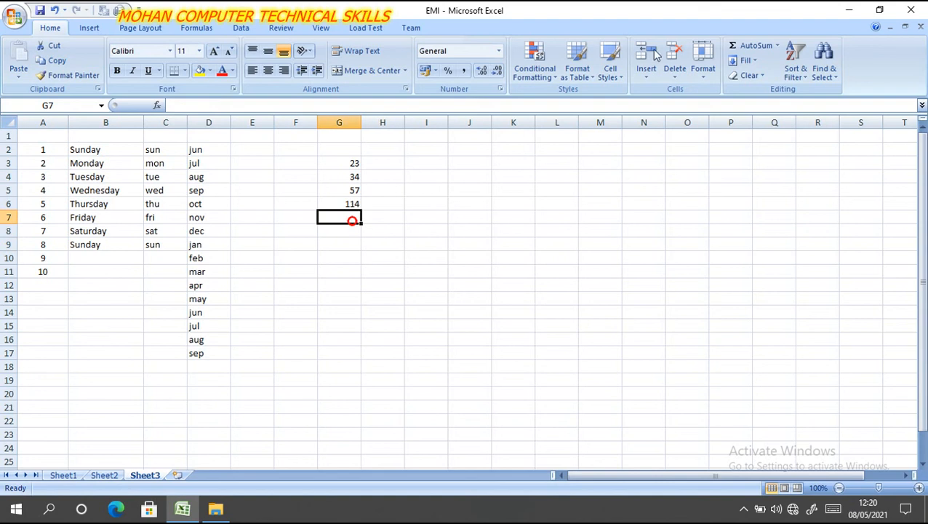
left_click(776, 46)
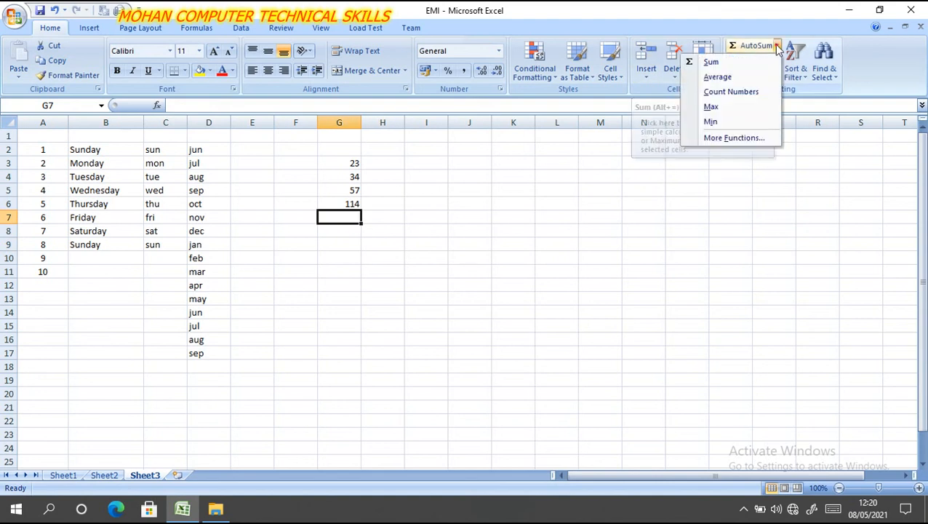
left_click(735, 78)
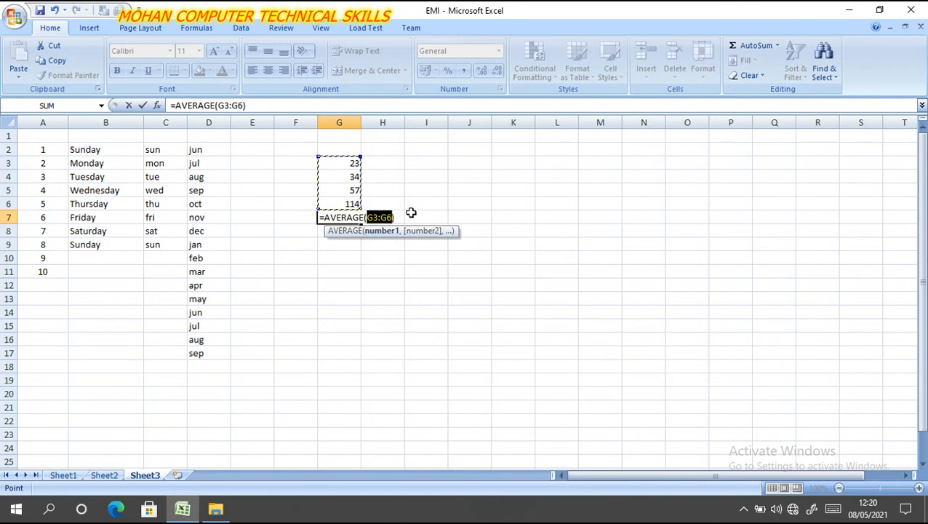
key("Return")
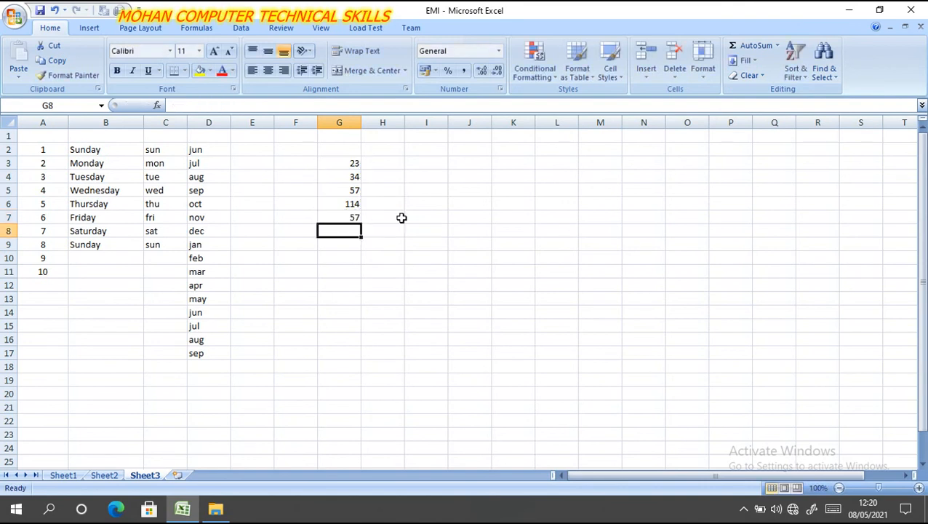
left_click(344, 215)
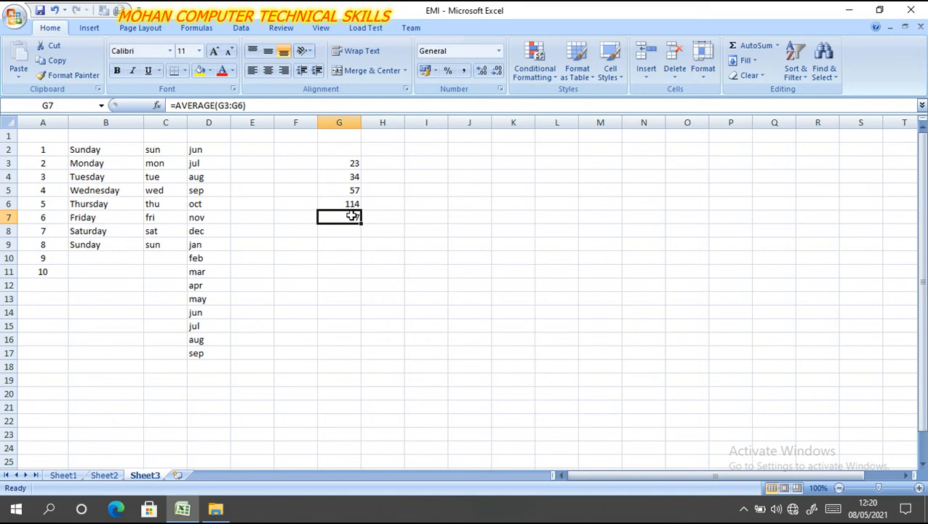
- Count the numeric entries in G3:G7 with the AutoSum Count Numbers function, placing the result in cell G8
left_click(340, 233)
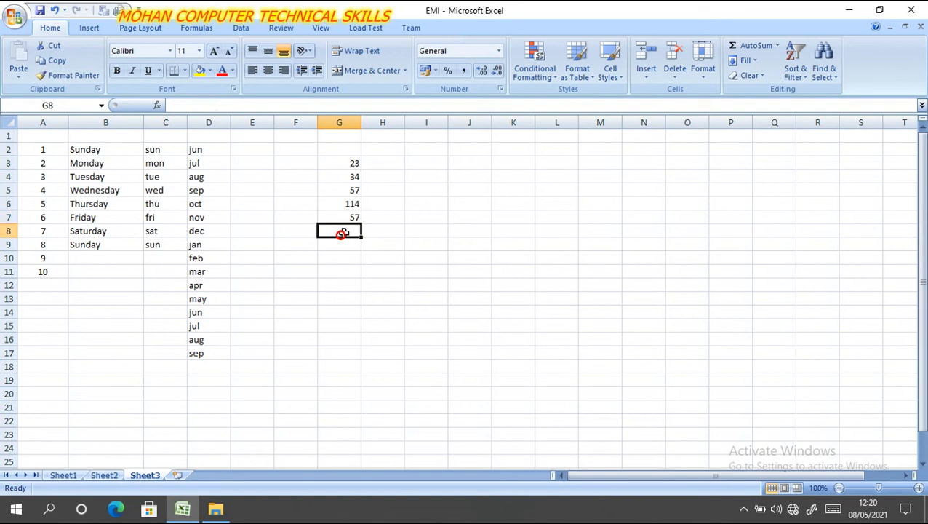
left_click(777, 47)
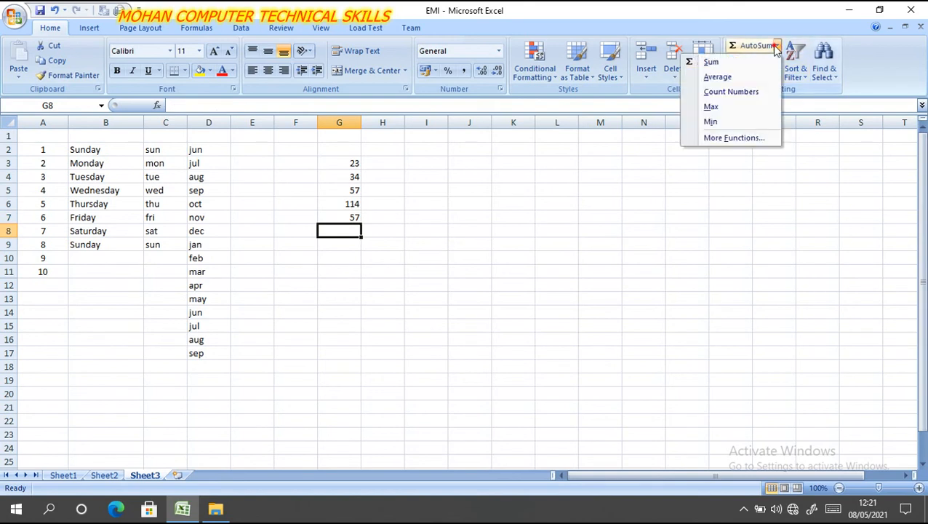
left_click(731, 93)
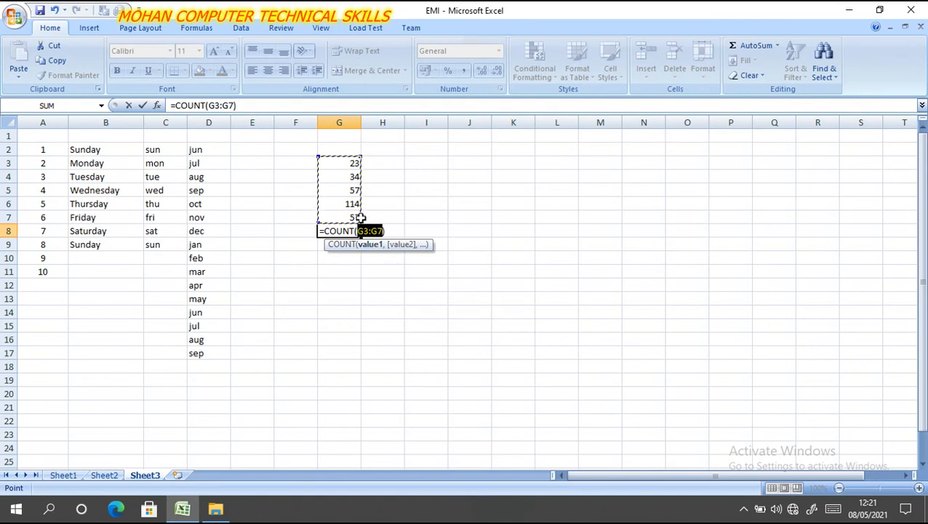
key("Return")
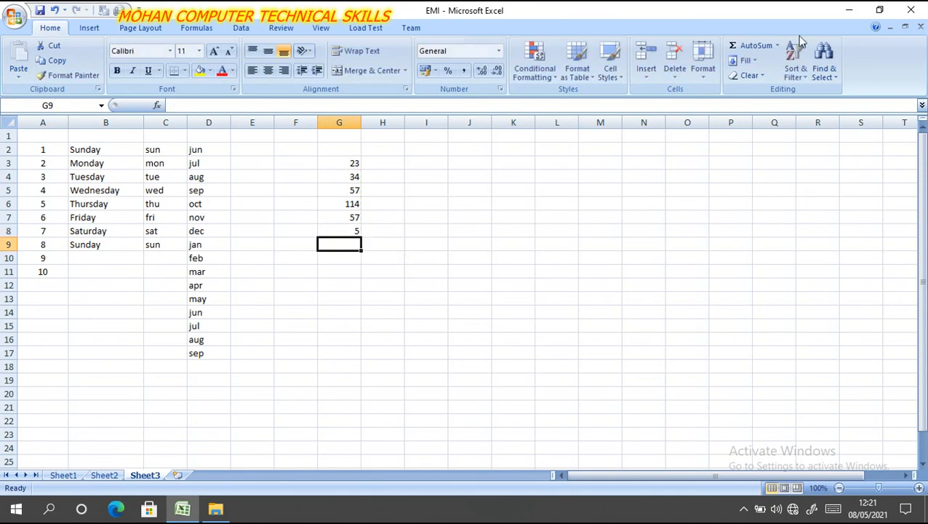
- Find the largest value of G3:G8 with the AutoSum Max function, placing the result in cell G9
left_click(777, 47)
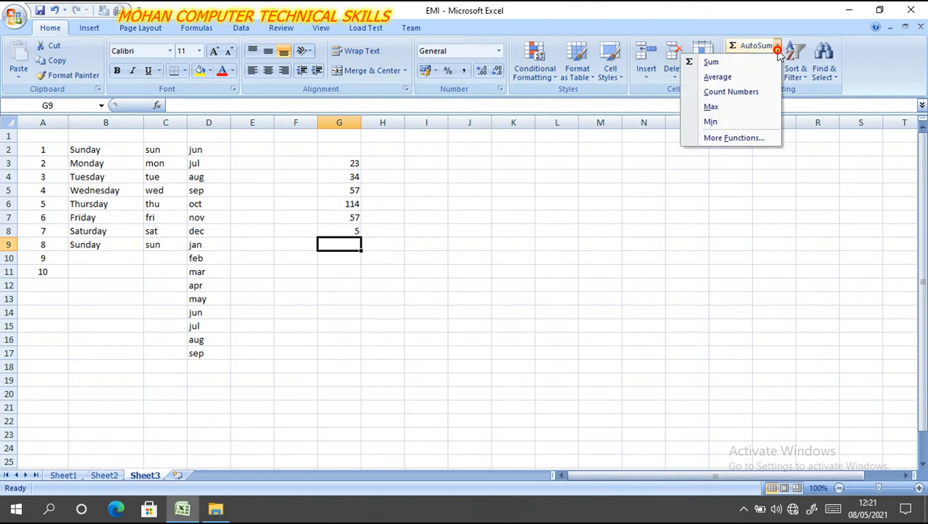
left_click(713, 106)
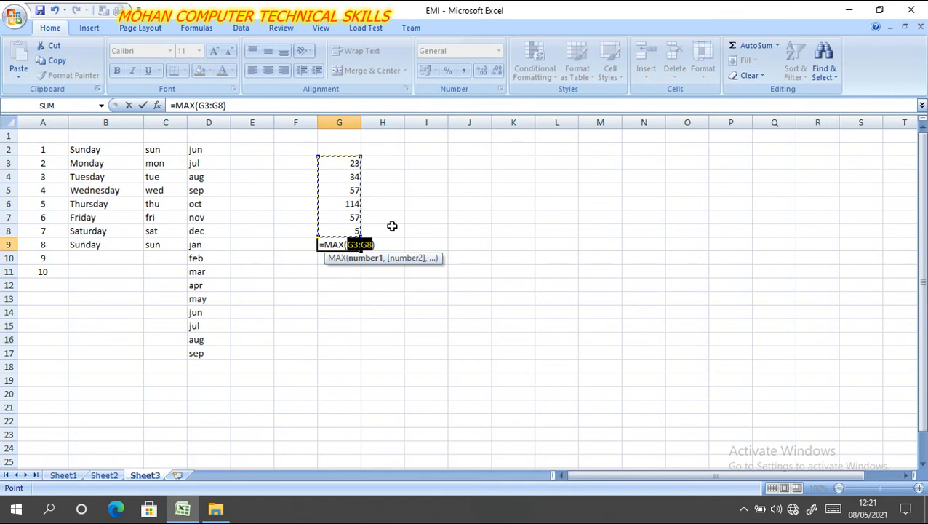
left_click(379, 243)
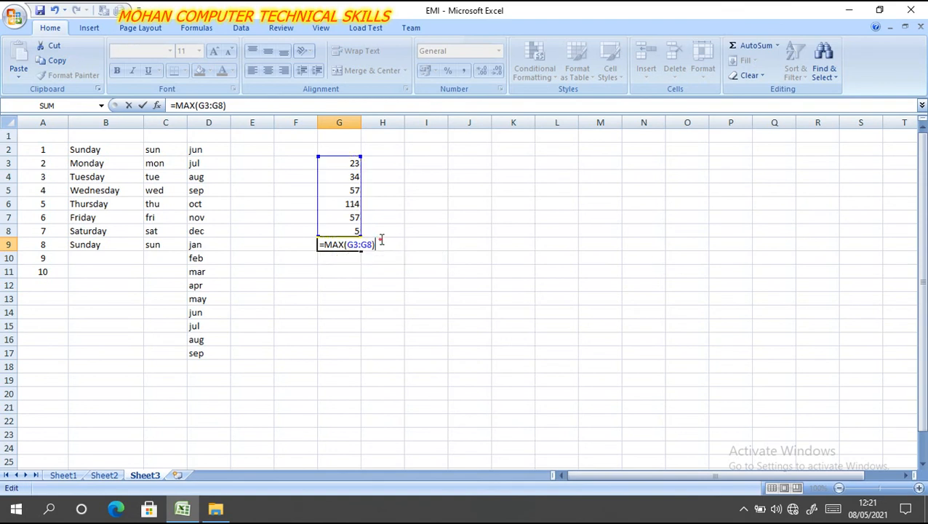
key("Return")
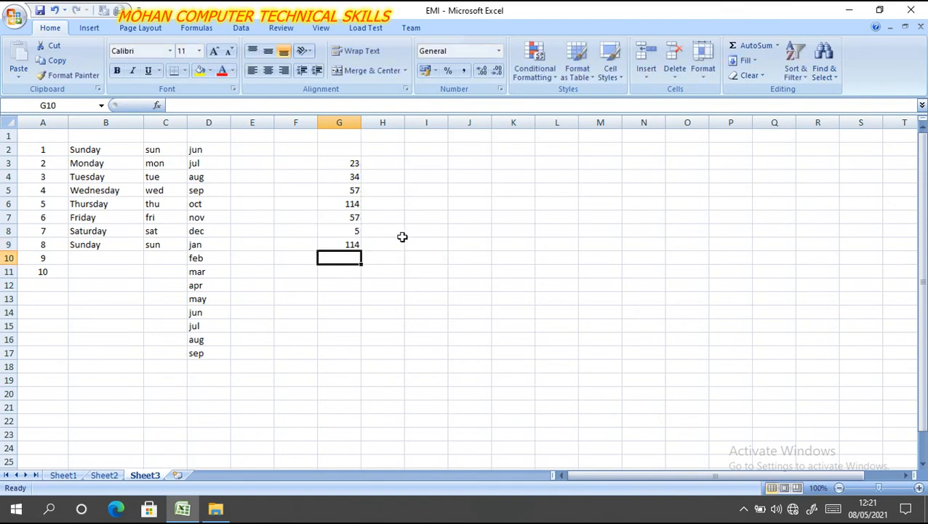
- Find the smallest value of G3:G9 with the AutoSum Min function, placing the result in cell G10
left_click(777, 47)
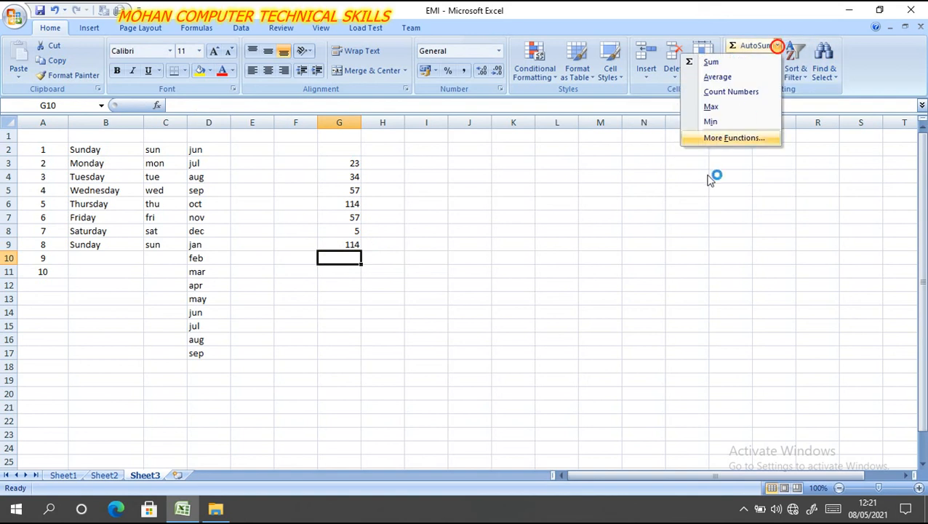
left_click(710, 122)
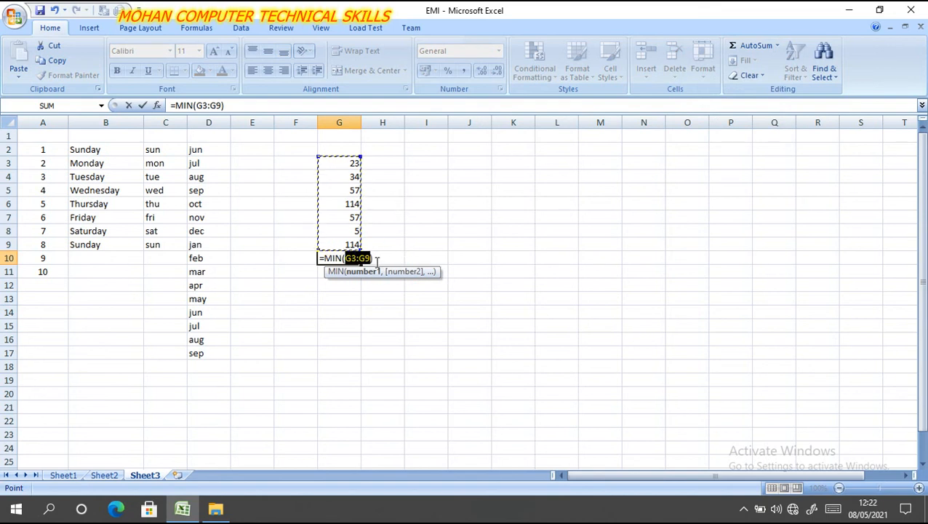
key("Return")
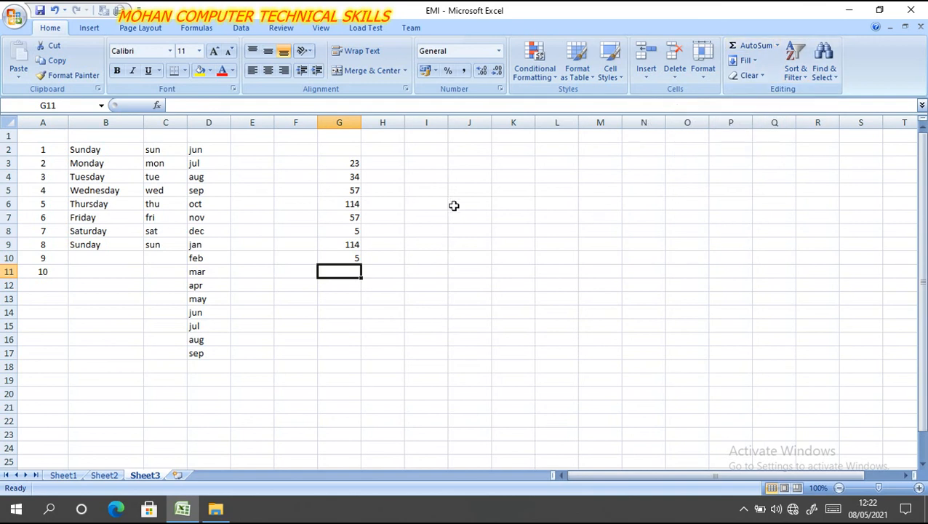
- Enter the text welcome in cell I4 and make it bold
left_click(426, 177)
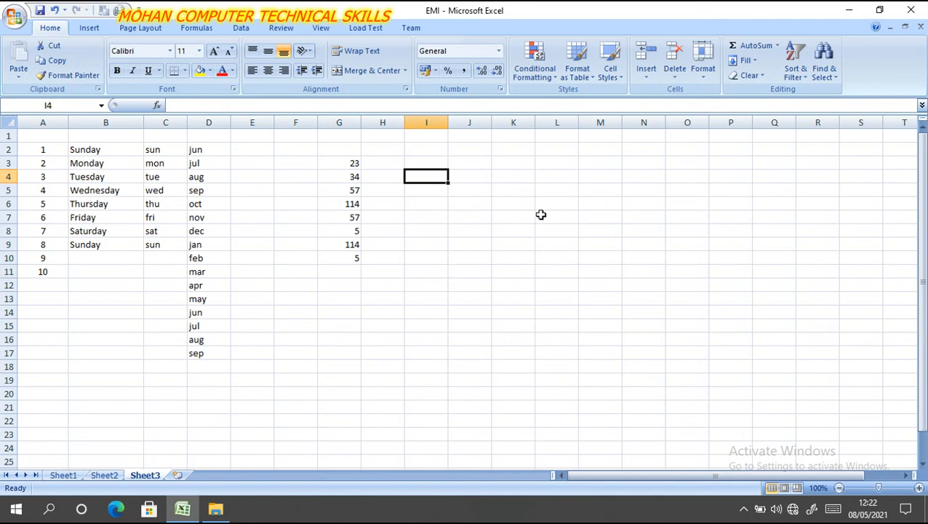
type("we")
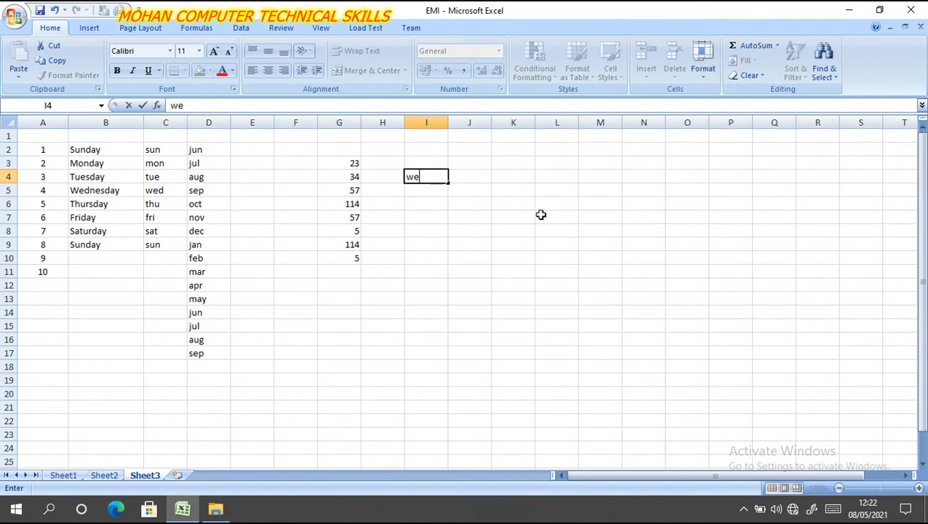
type("lcome")
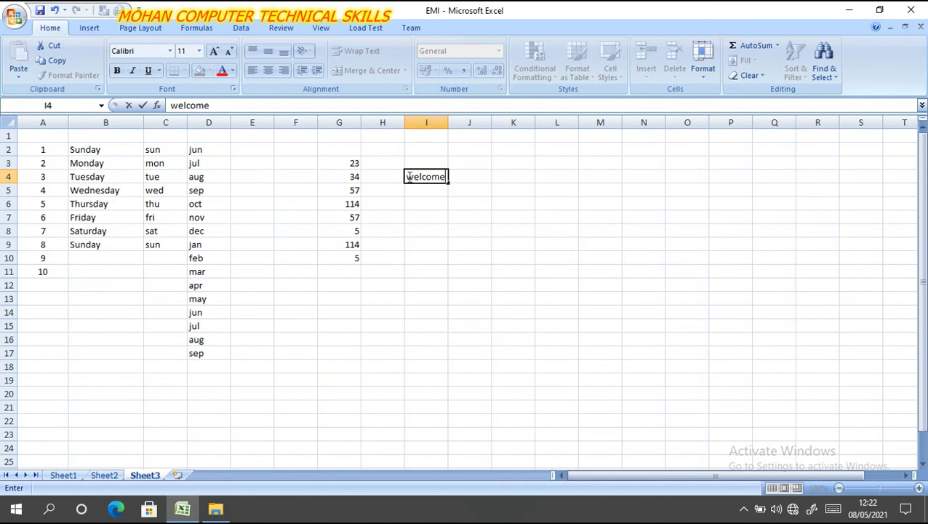
left_click_drag(405, 176, 446, 177)
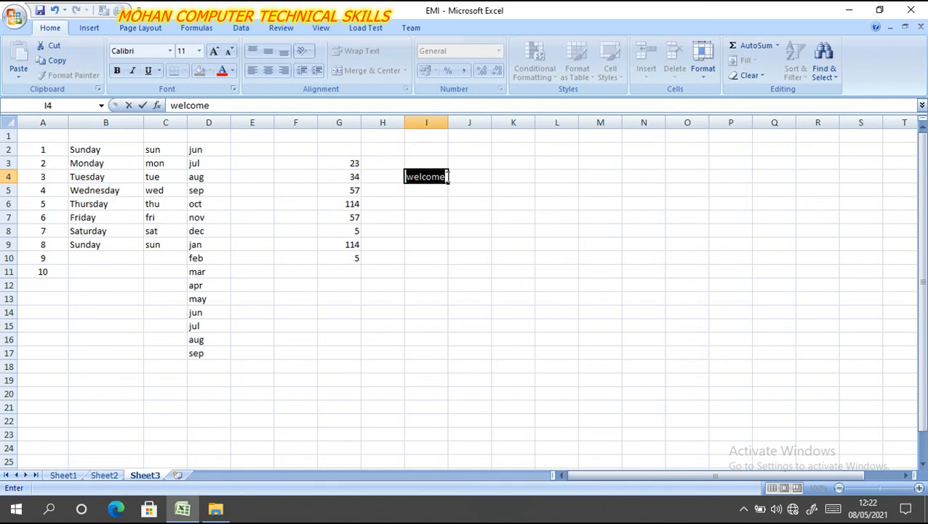
left_click(116, 70)
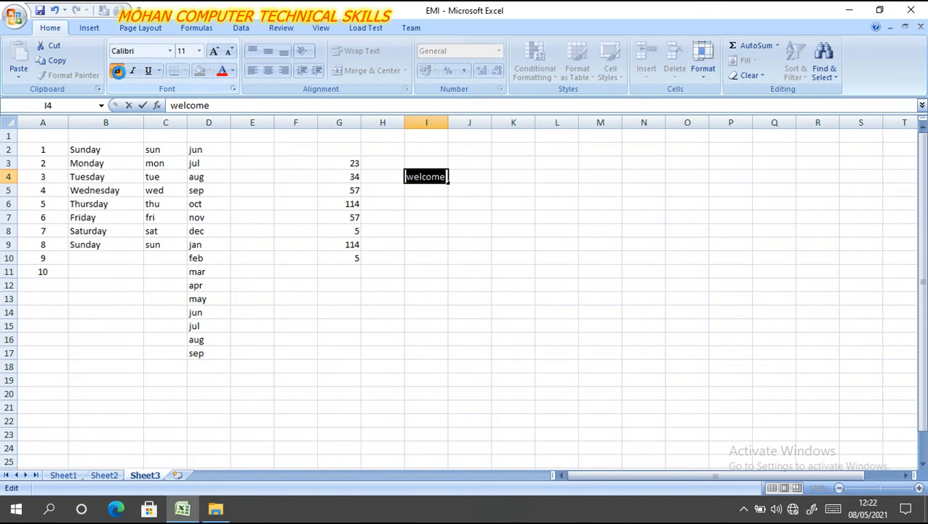
- Make the word welcome in cell I4 italic and underlined
left_click(133, 71)
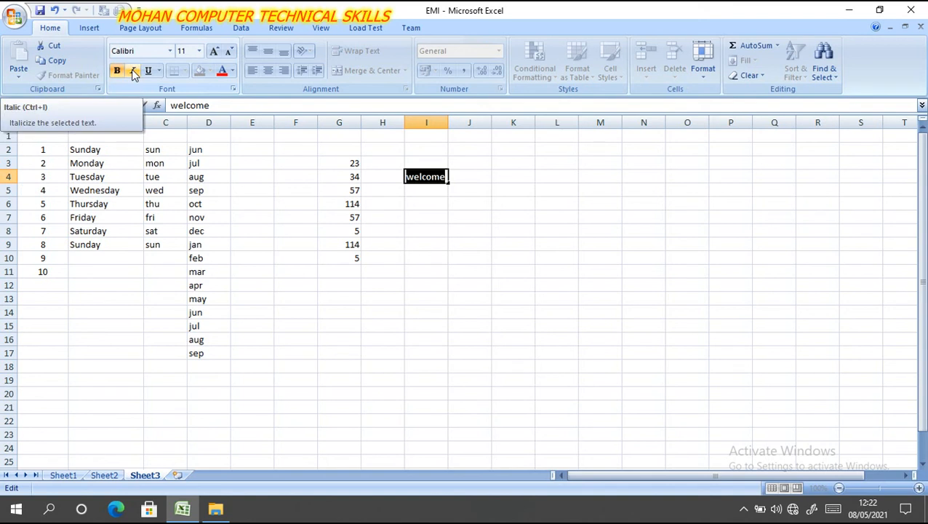
left_click(133, 71)
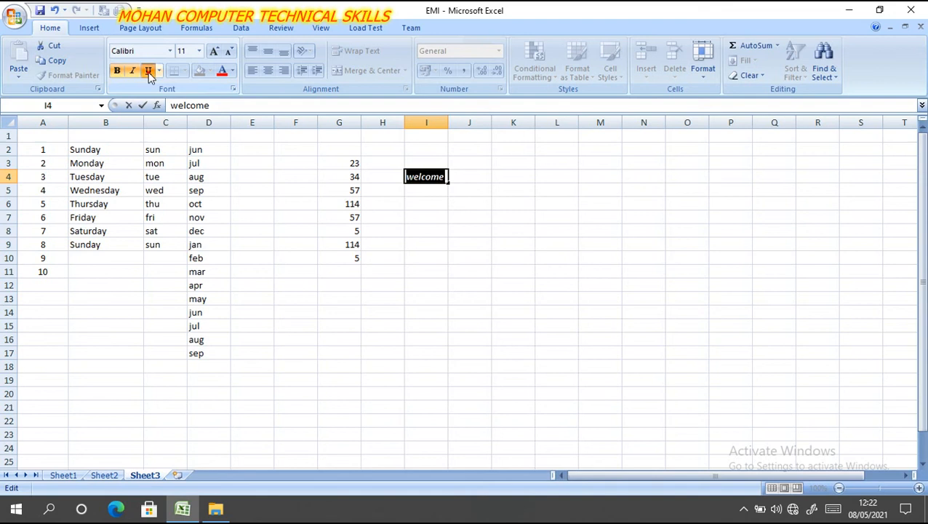
left_click(148, 72)
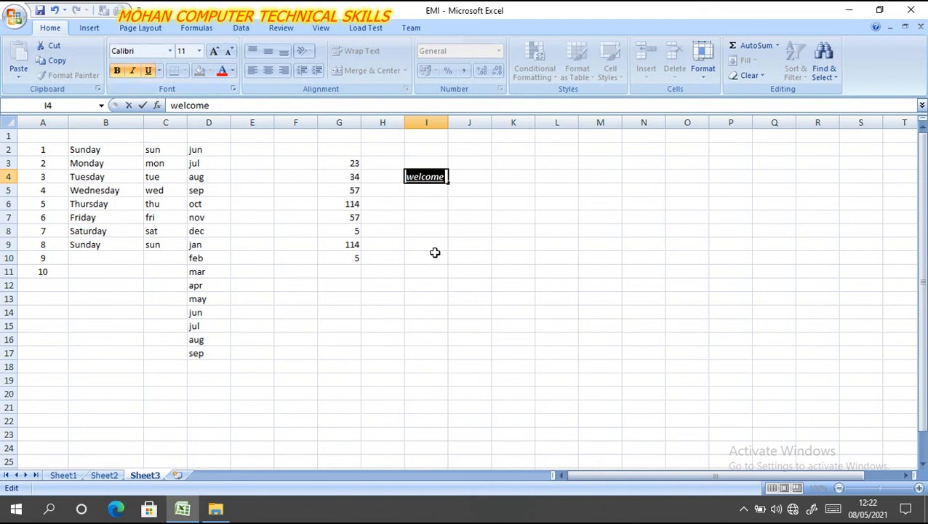
- Set the welcome text in cell I4 to font size 16 and the Arial Black font
left_click(199, 52)
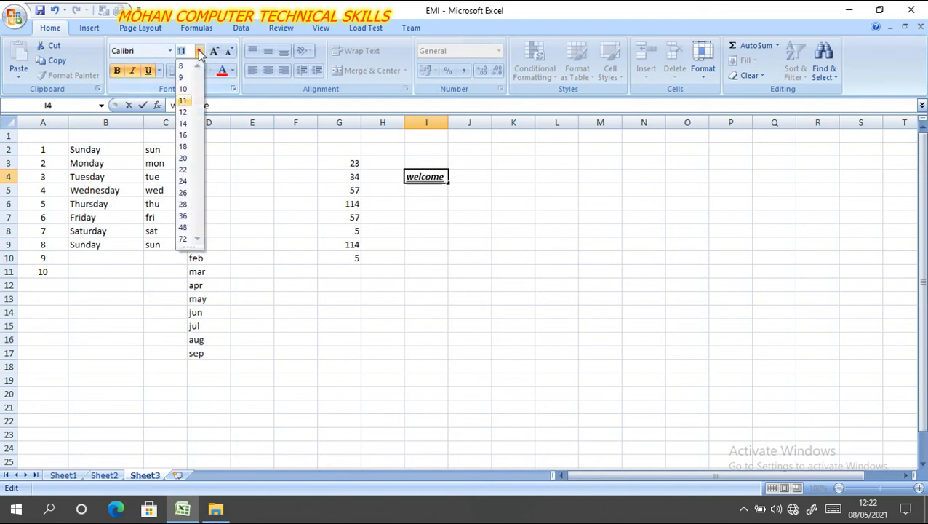
left_click(183, 137)
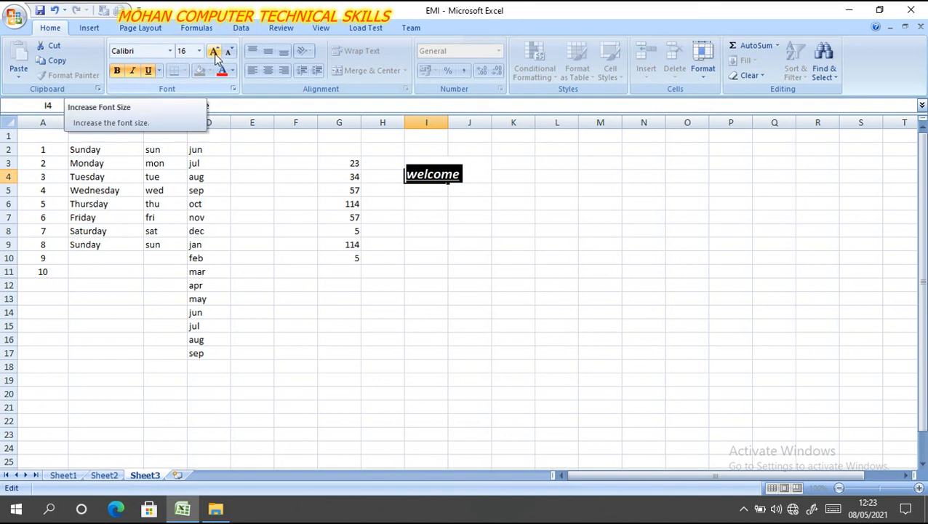
left_click(169, 50)
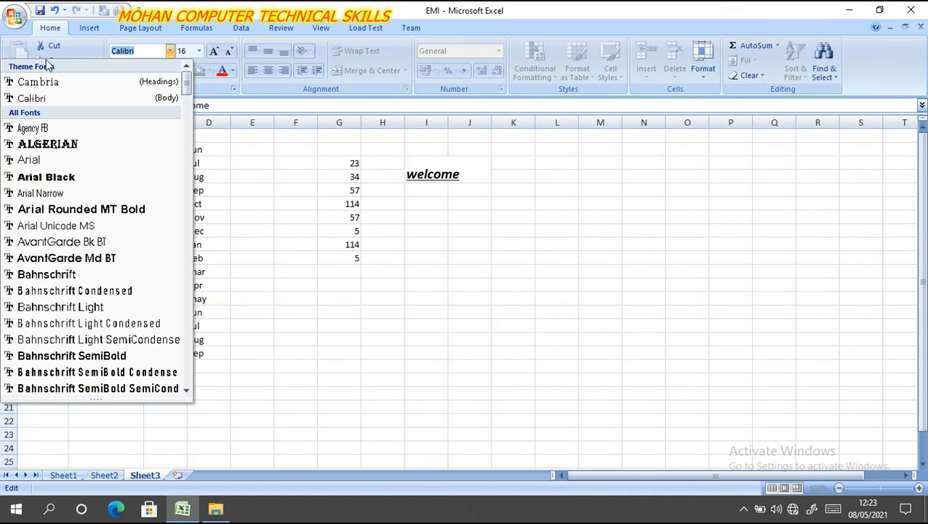
left_click(47, 173)
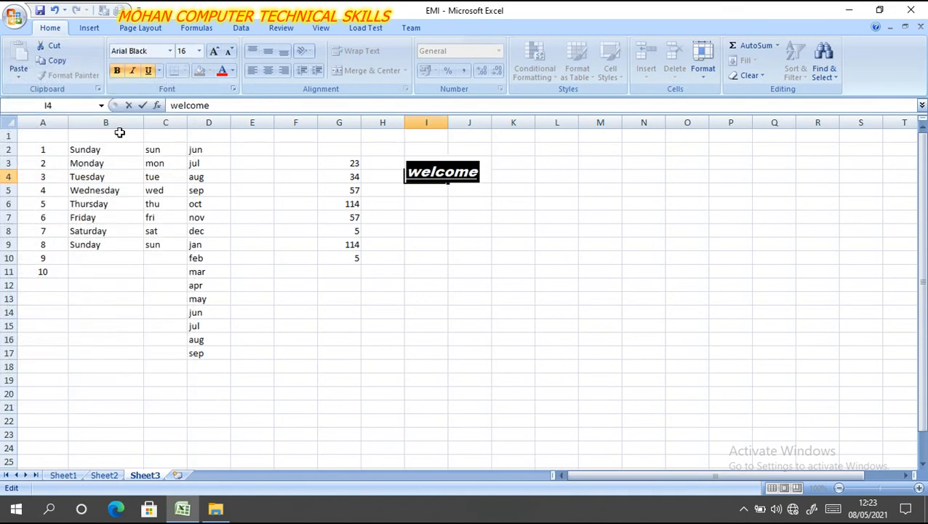
- Color the welcome text in cell I4 with a light shade of the theme red and finish editing the cell
left_click(233, 70)
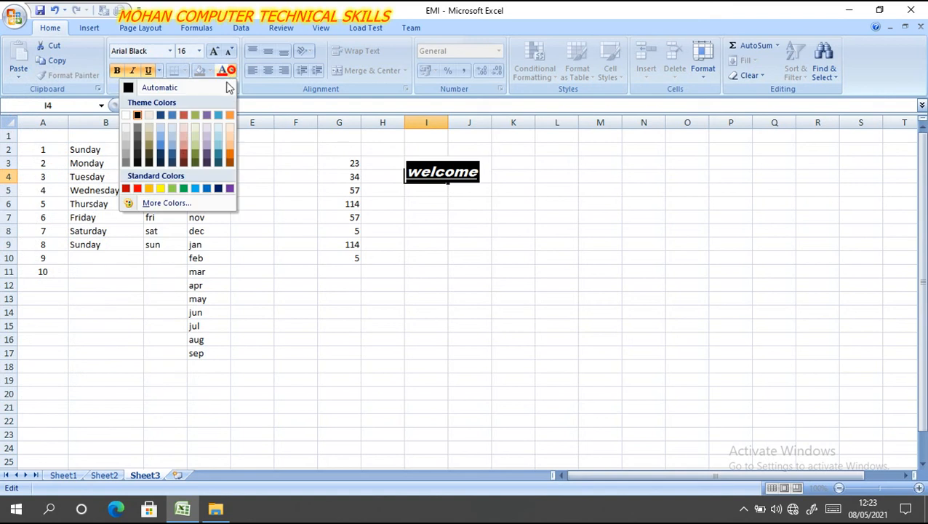
left_click(185, 151)
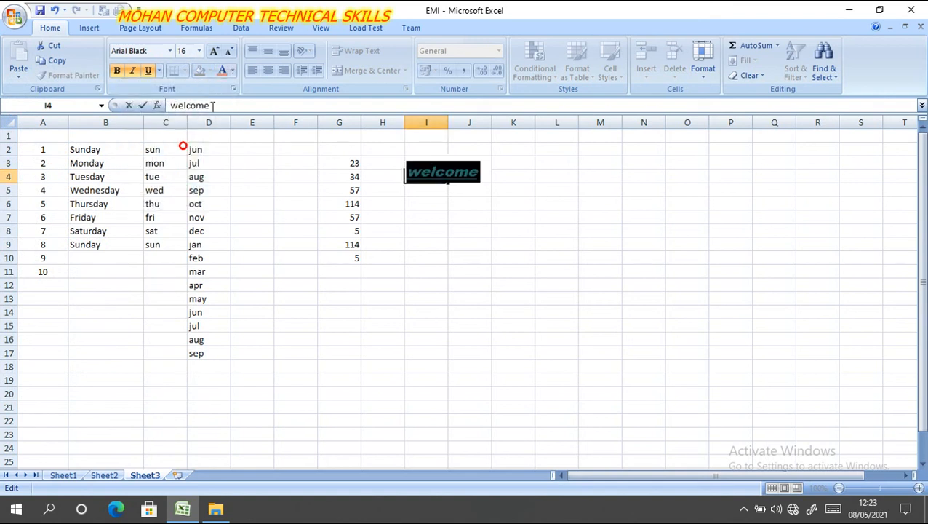
left_click(431, 216)
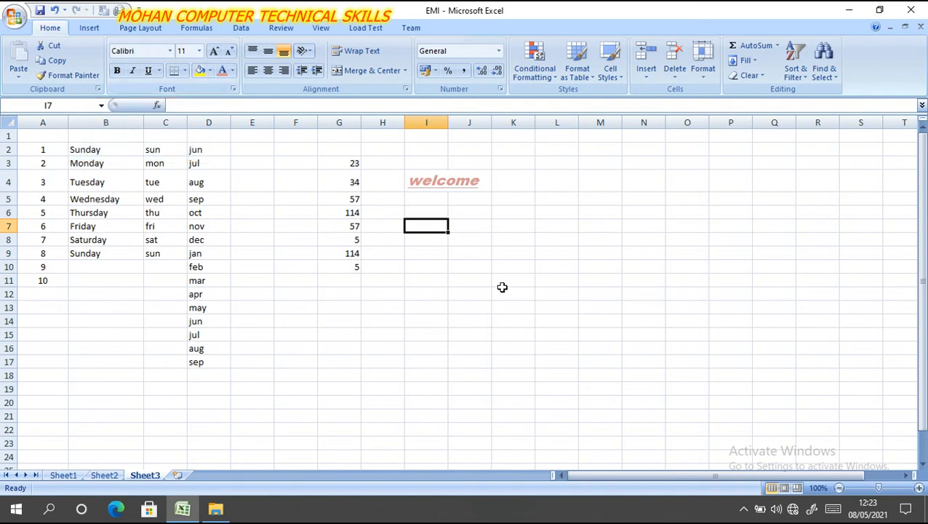
- Enter the current date in cell L5 with the formula =TODAY()
left_click(547, 199)
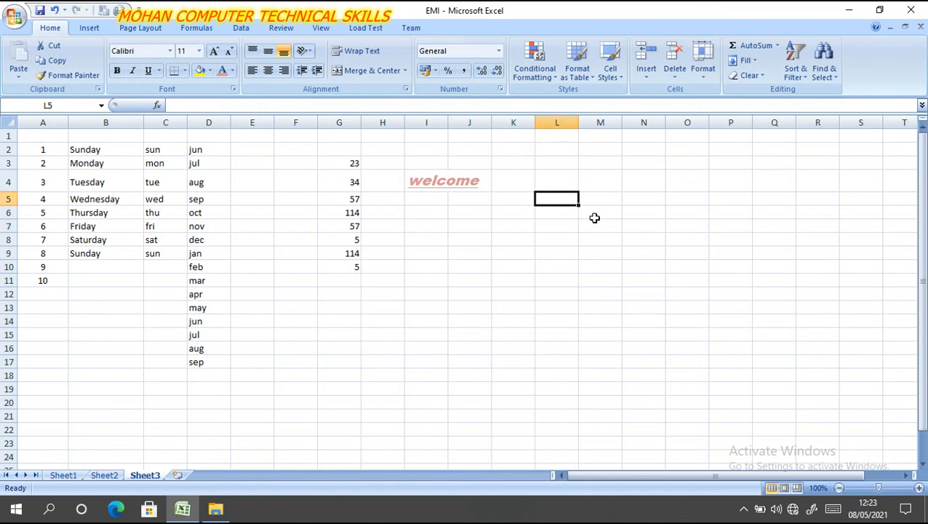
type("=")
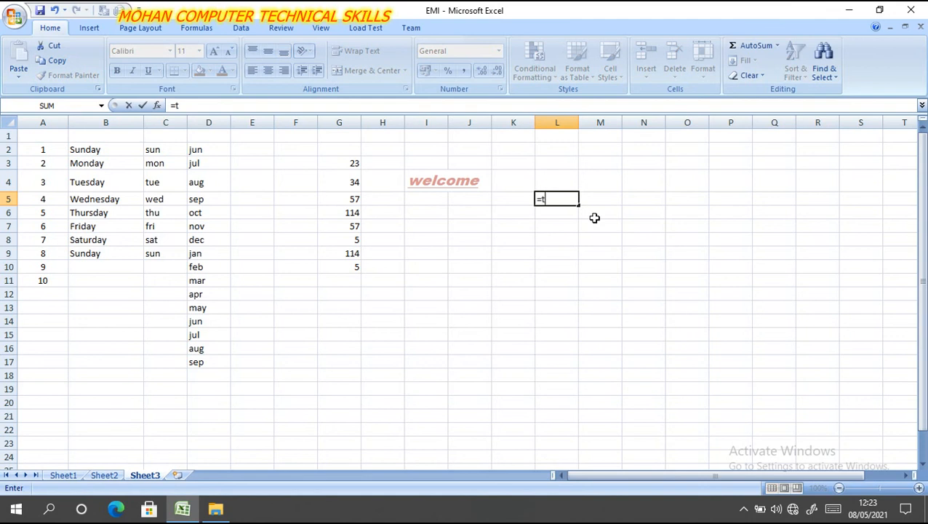
type("to")
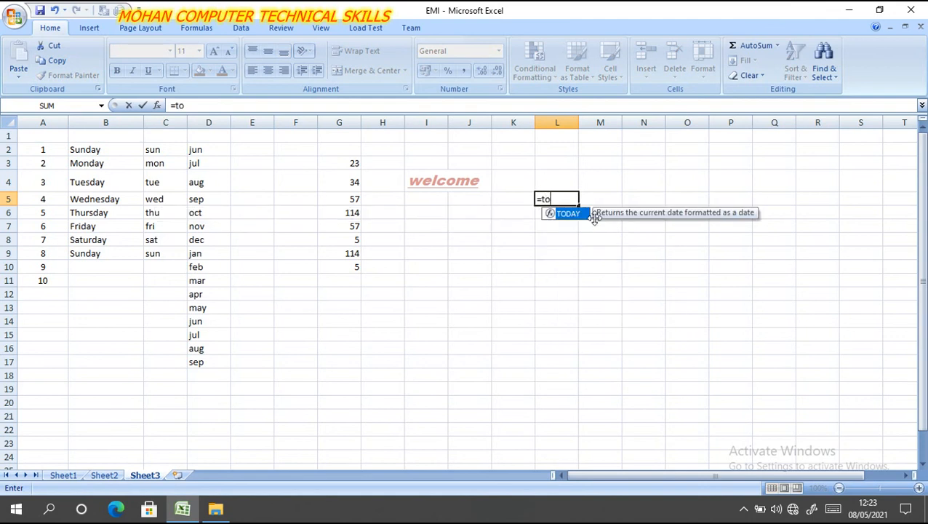
key("Tab")
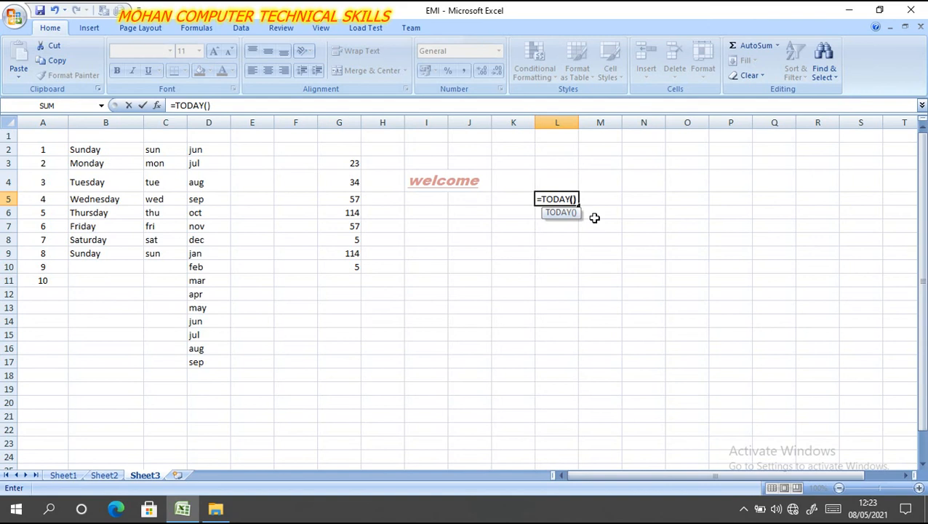
type(")")
key("Return")
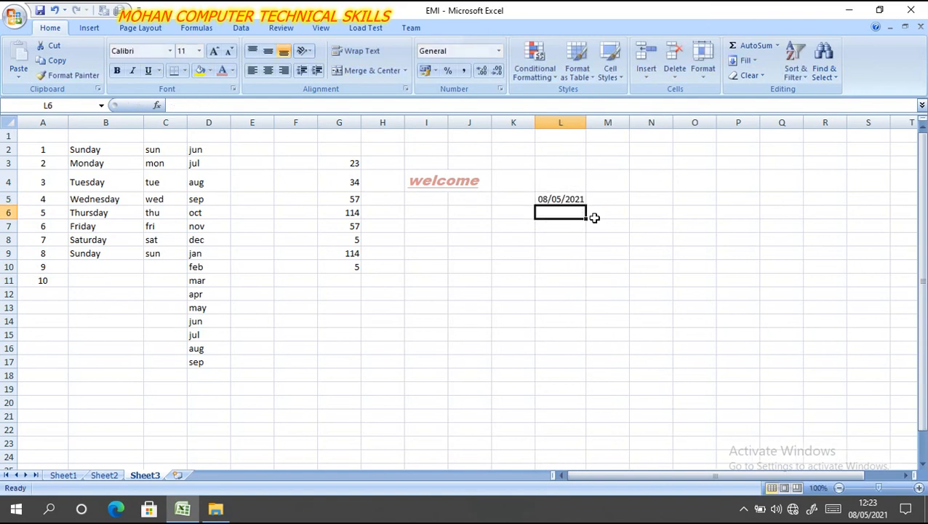
- Enter the current date and time in cell L6 with the formula =NOW()
type("=")
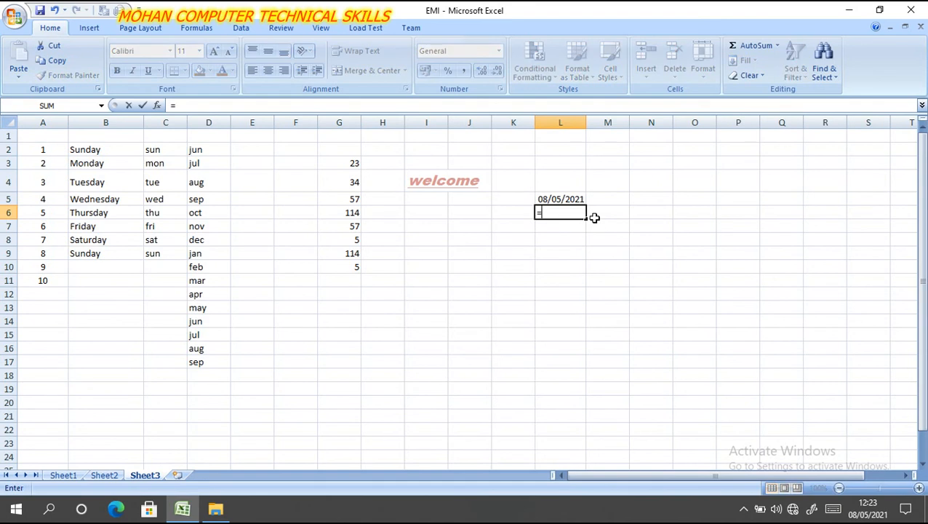
type("no")
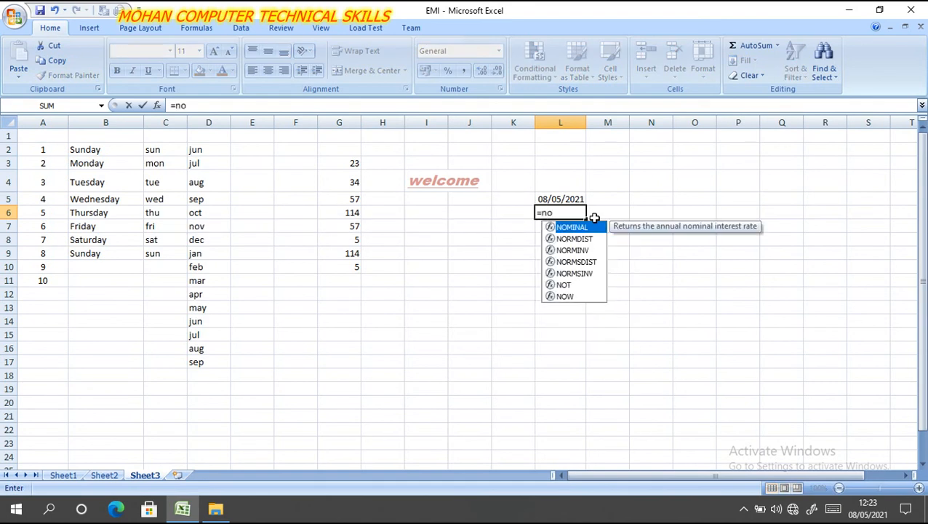
type("w()")
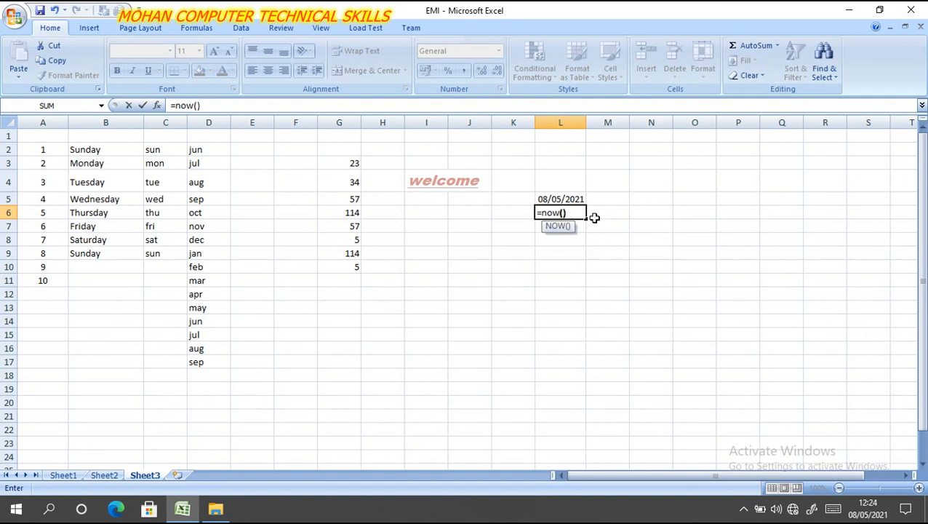
key("Return")
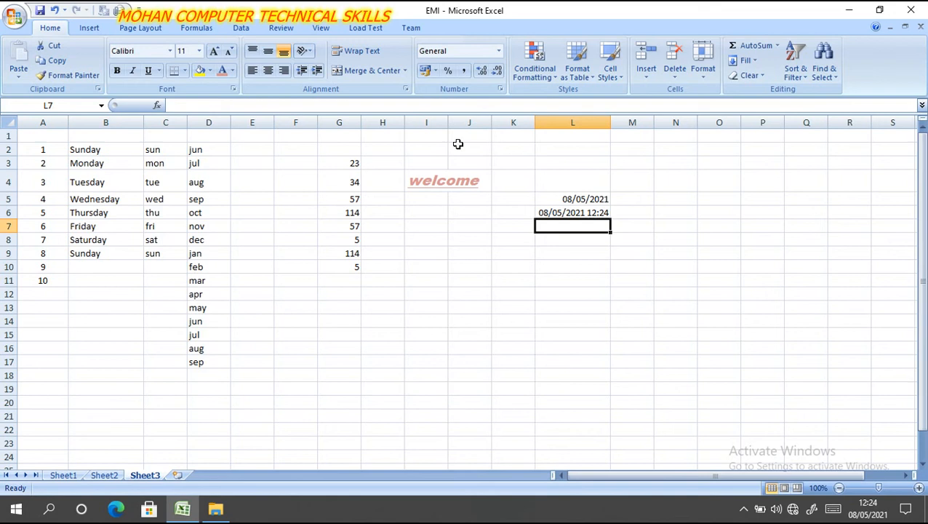
- Merge and center the empty range J2:Q3 into one cell
left_click_drag(454, 147, 810, 159)
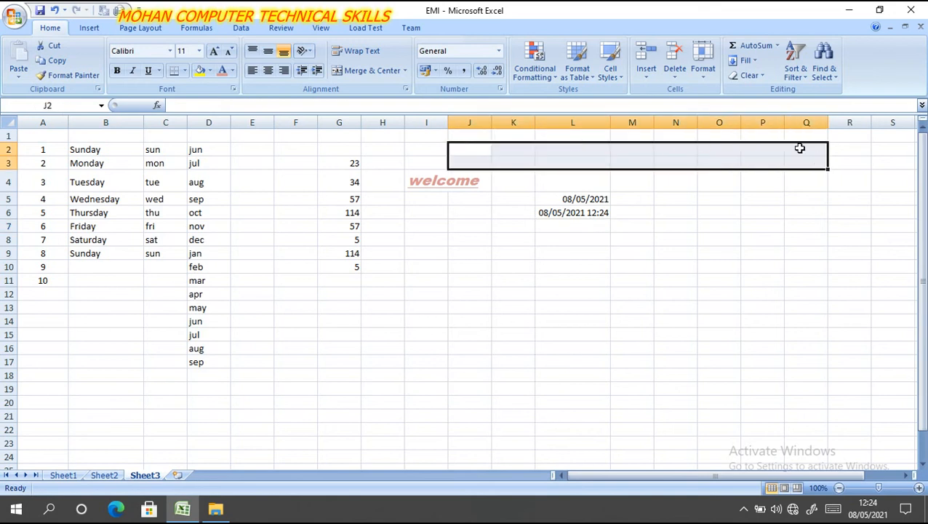
left_click(370, 76)
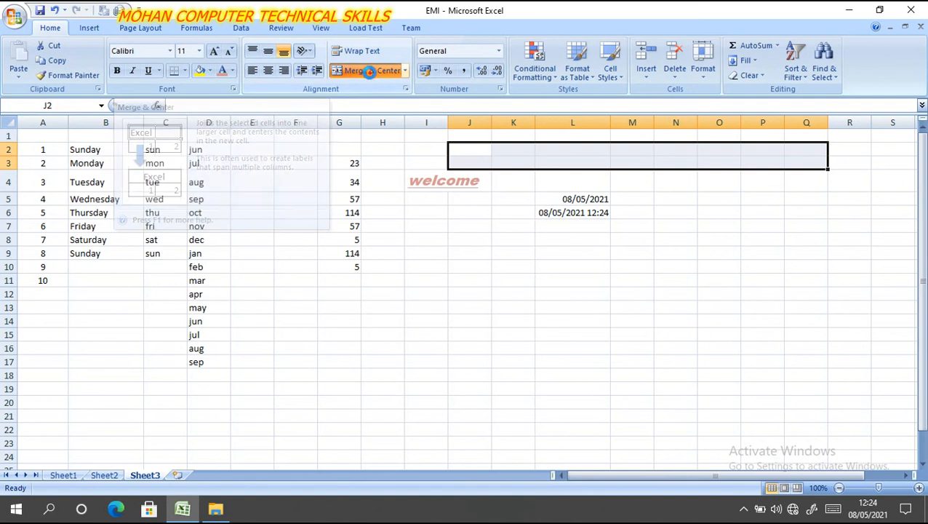
left_click(697, 227)
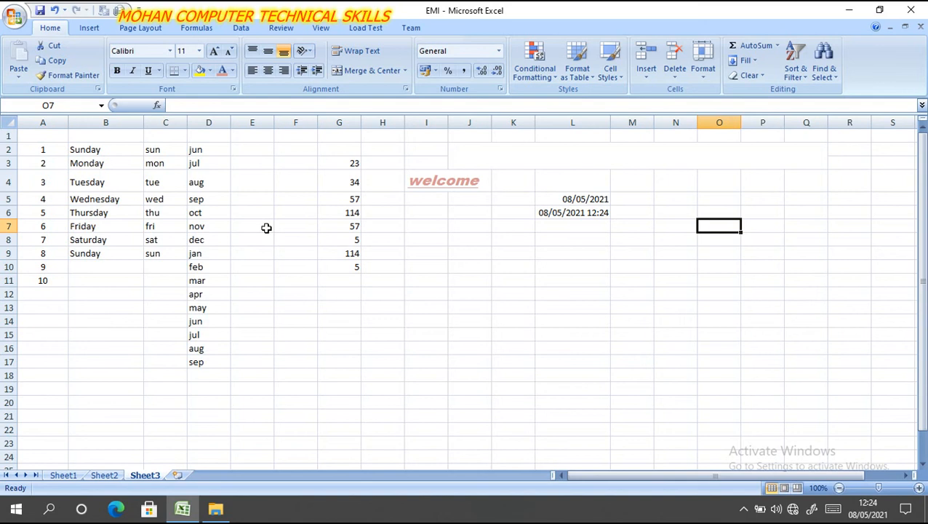
- Add a List data validation with an in-cell dropdown to cell E3, using =$D$2:$D$17 as the source
left_click(253, 165)
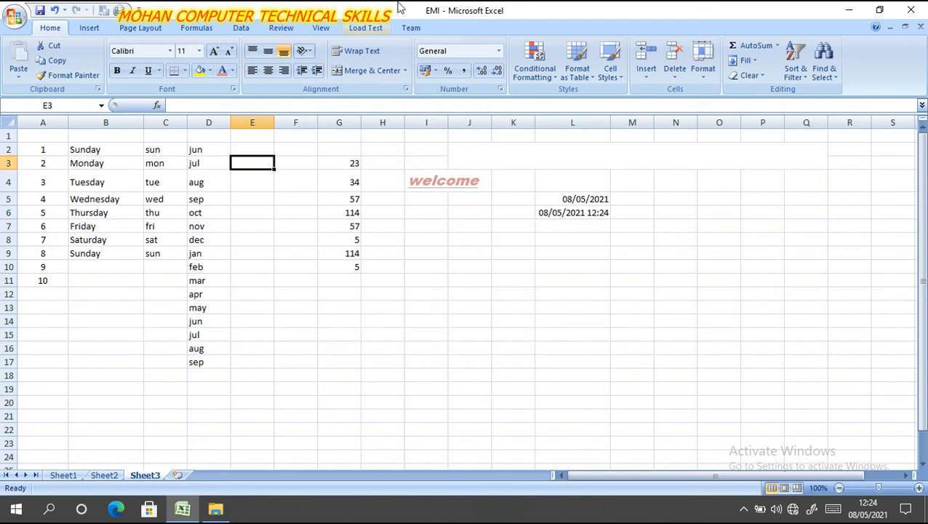
left_click(244, 30)
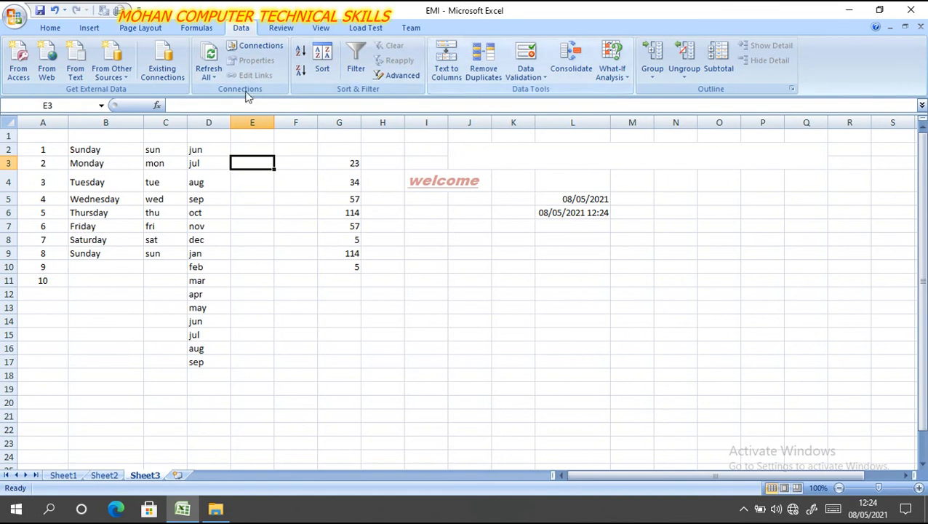
left_click(539, 79)
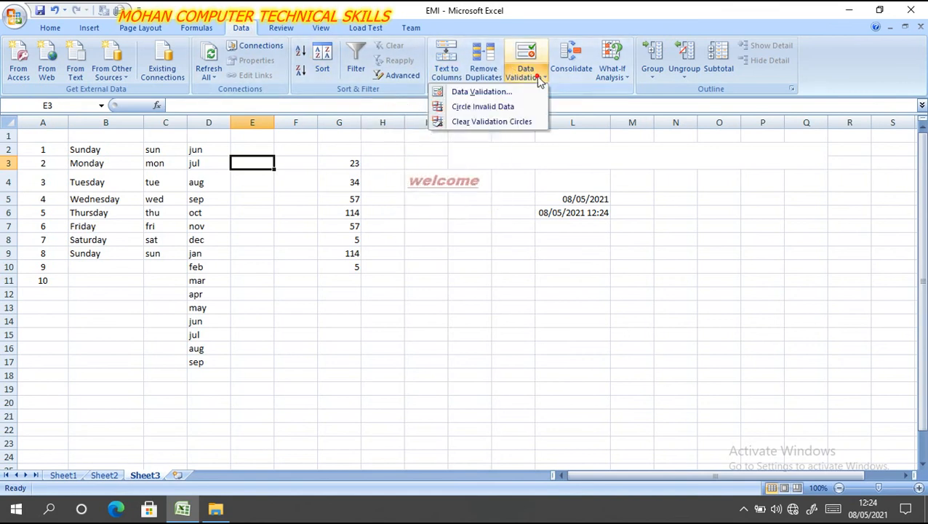
left_click(501, 94)
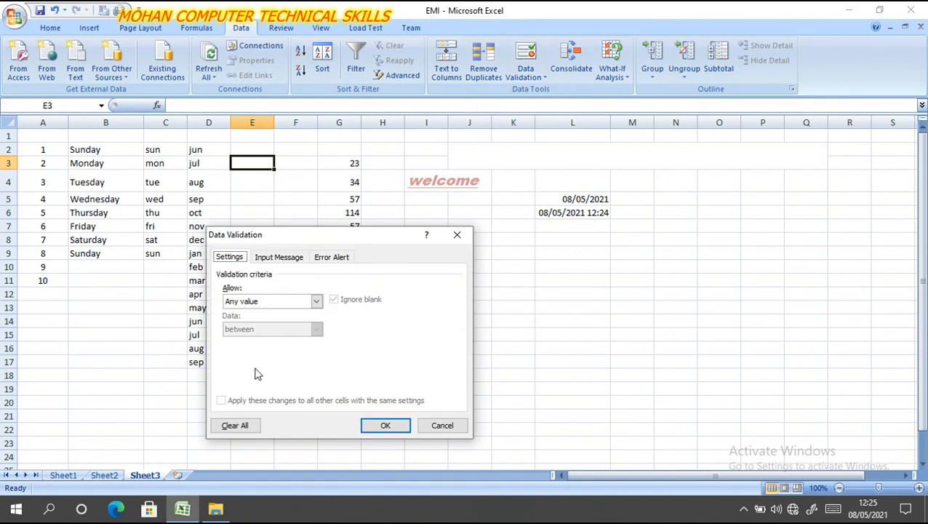
left_click(317, 302)
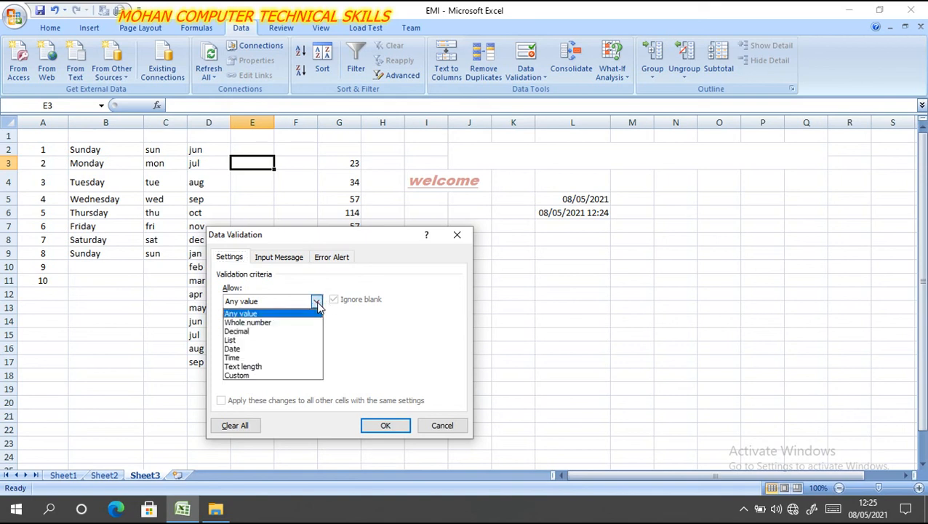
left_click(252, 340)
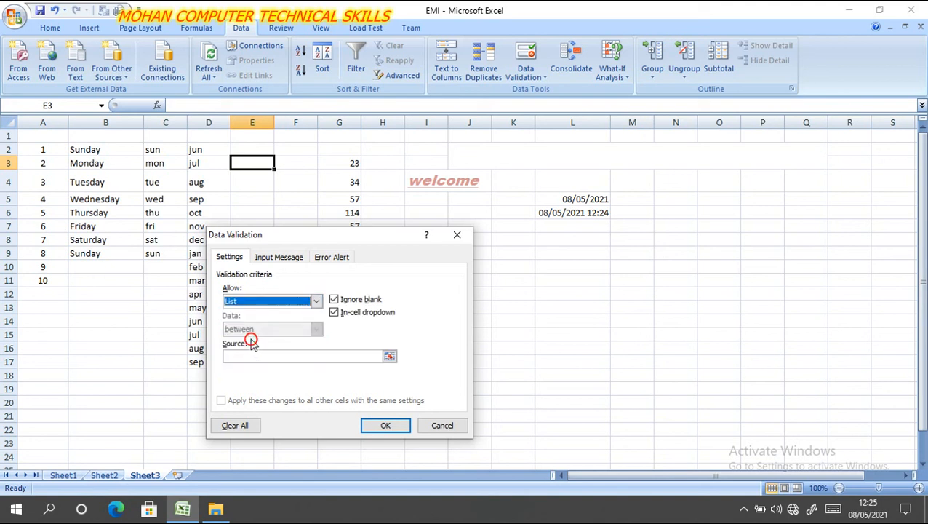
left_click(389, 357)
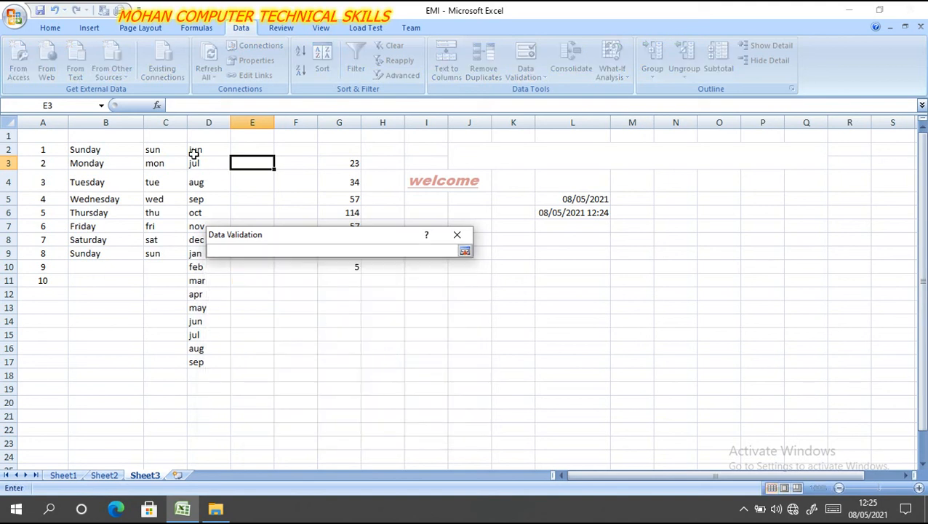
left_click_drag(194, 150, 208, 354)
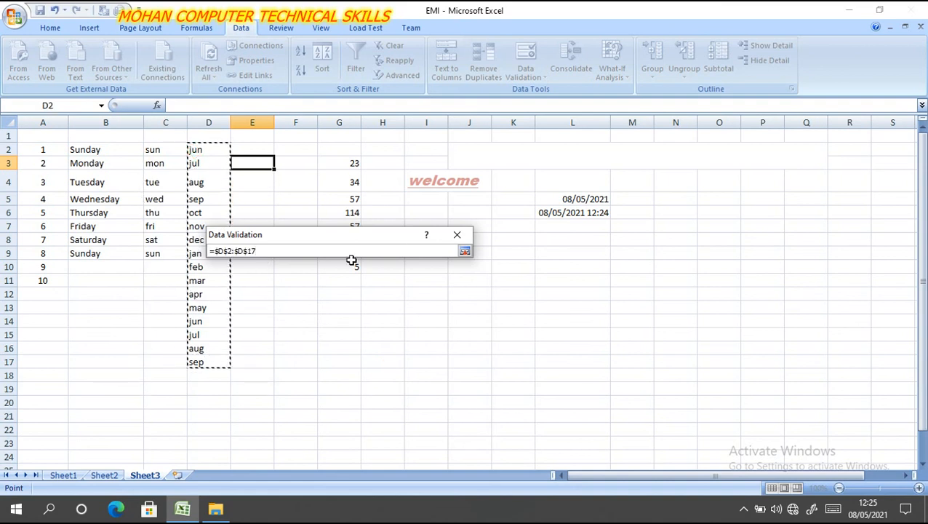
left_click(466, 252)
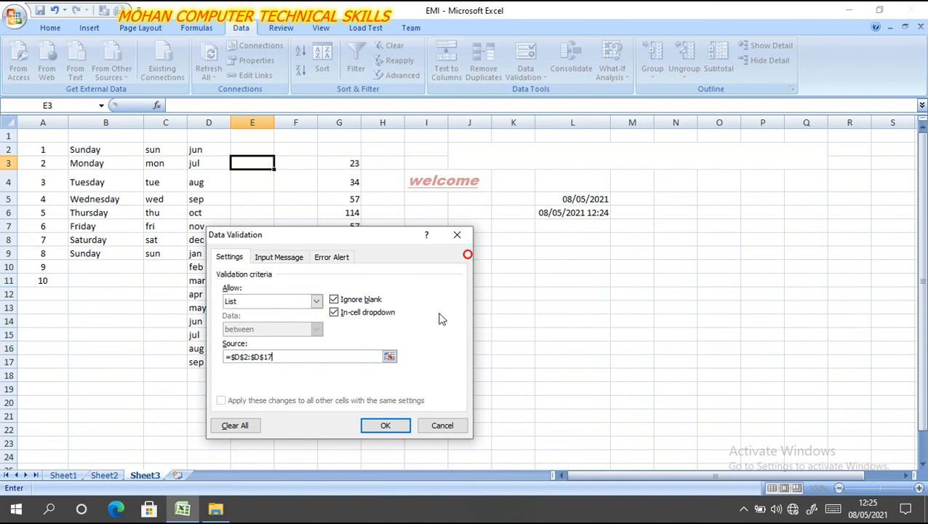
left_click(380, 427)
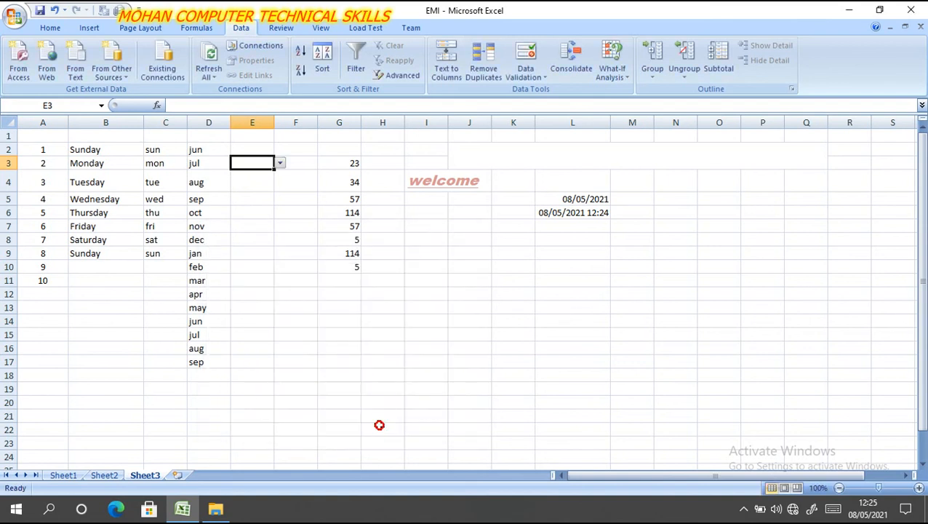
- Choose aug from the dropdown list in cell E3 and fill the cell with yellow
left_click(280, 164)
left_click(251, 191)
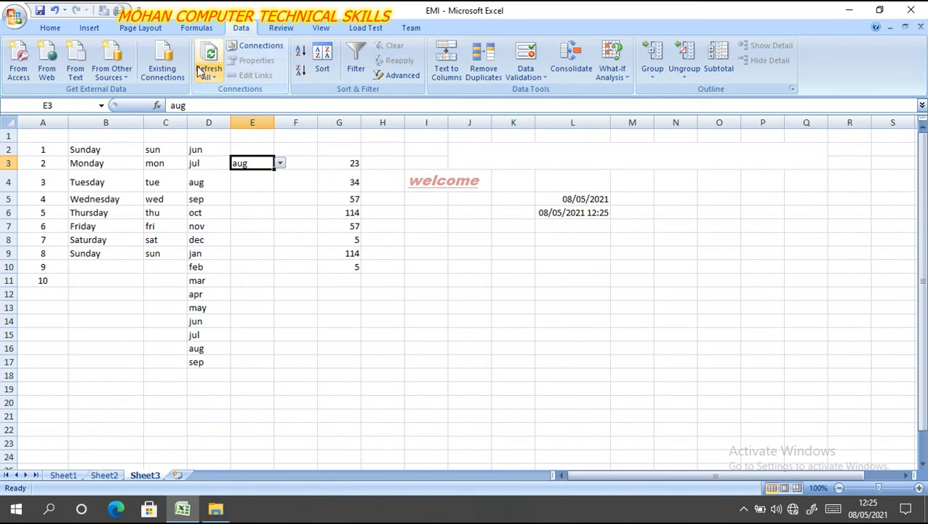
left_click(49, 27)
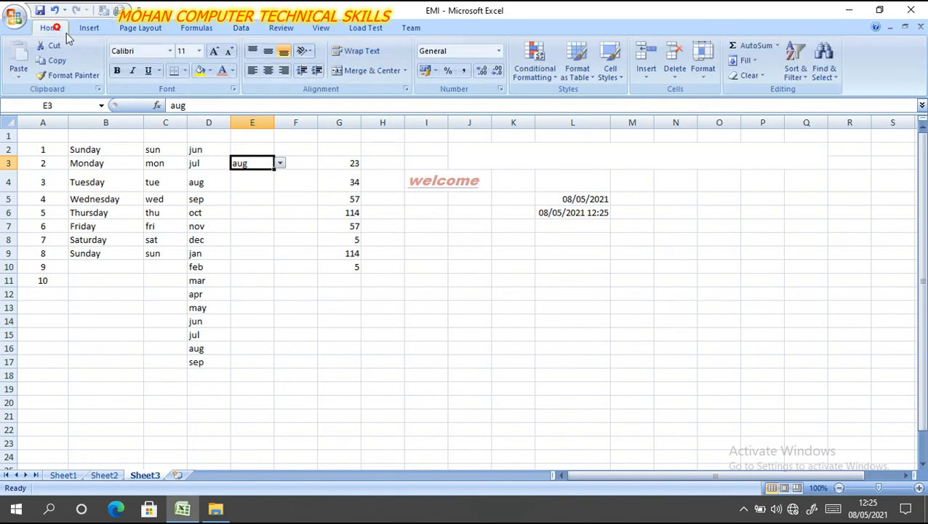
left_click(200, 70)
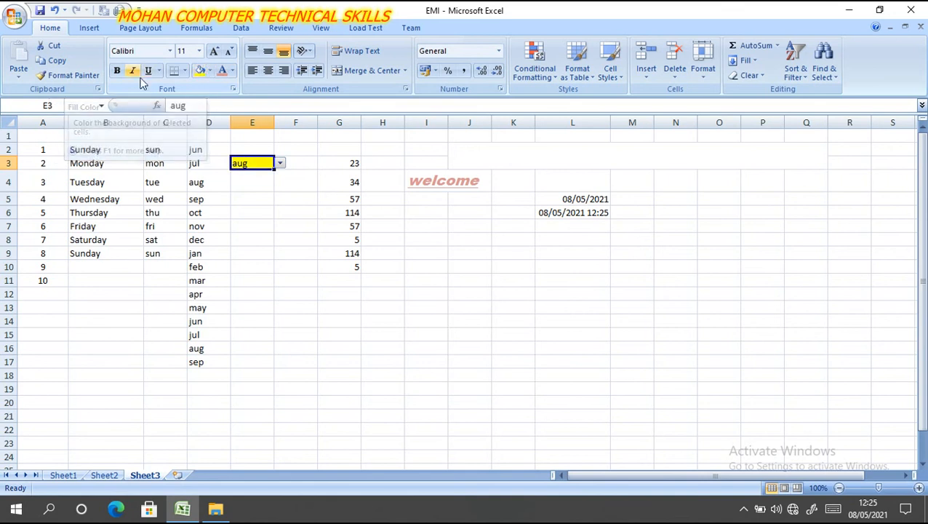
- Make the text in cell E3 bold at font size 12 and view the cell's dropdown list
left_click(117, 70)
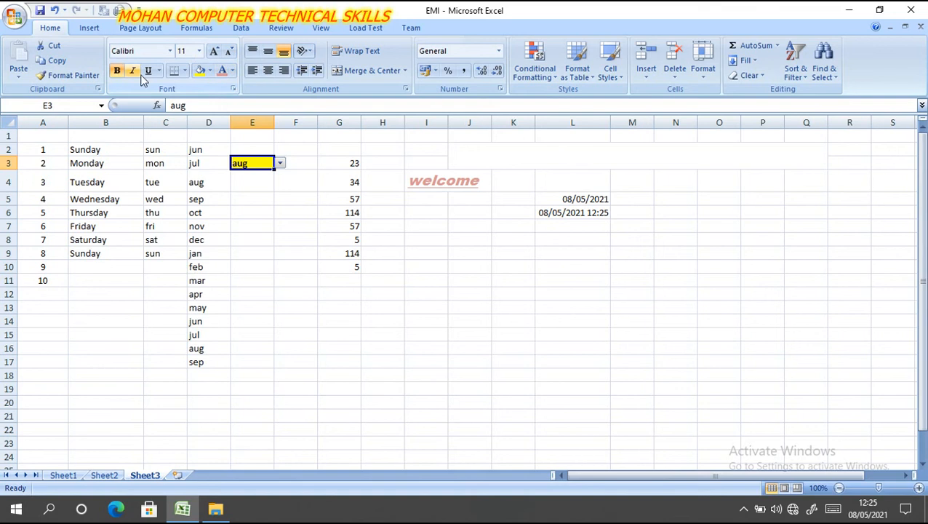
left_click(214, 53)
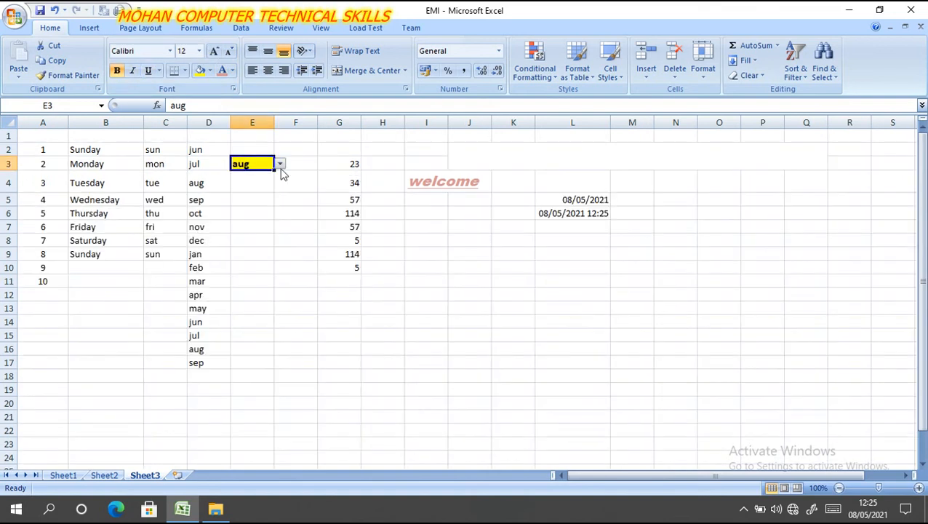
left_click(280, 166)
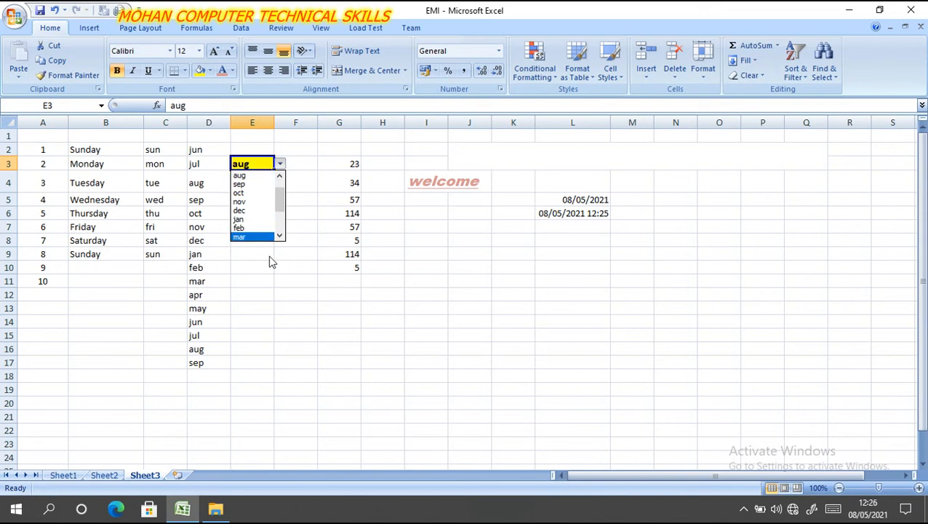
left_click(306, 215)
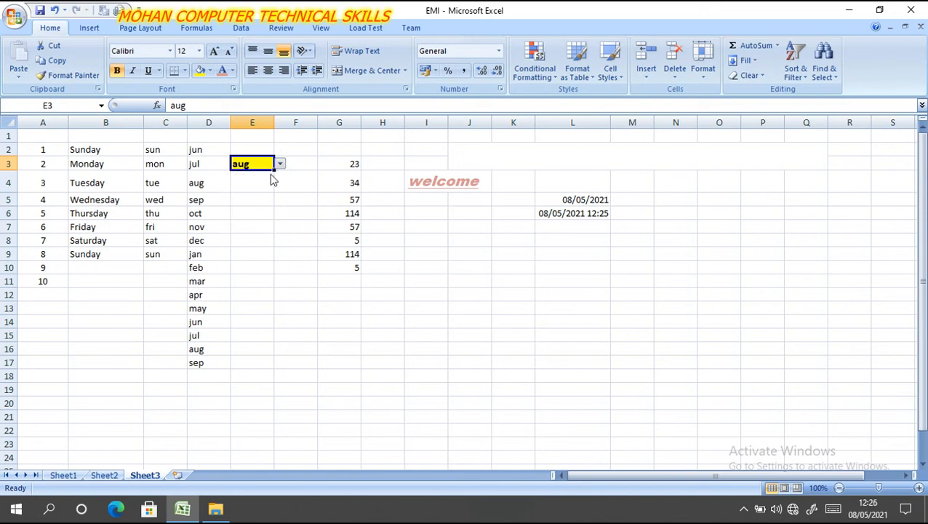
- Delete the aug entry from cell E3 and view the dropdown options in the empty cell
left_click_drag(259, 164, 298, 165)
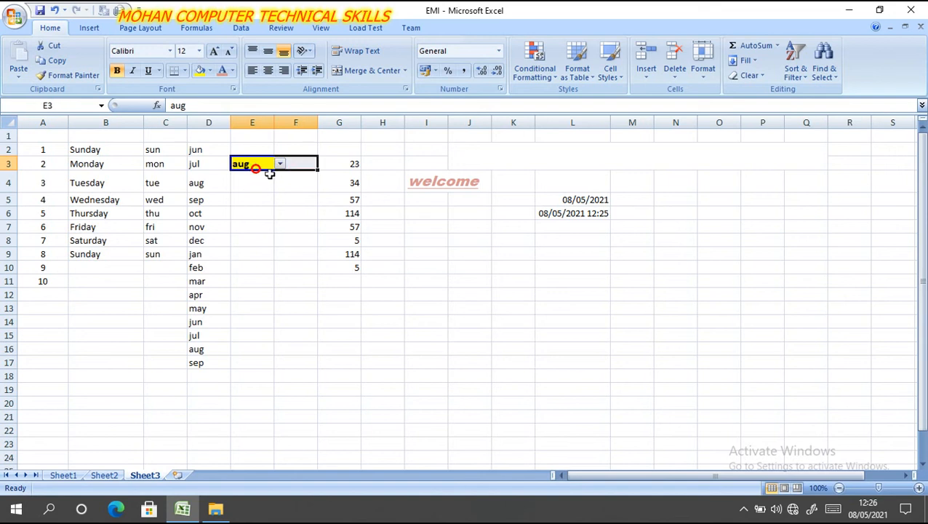
left_click(276, 253)
left_click(254, 164)
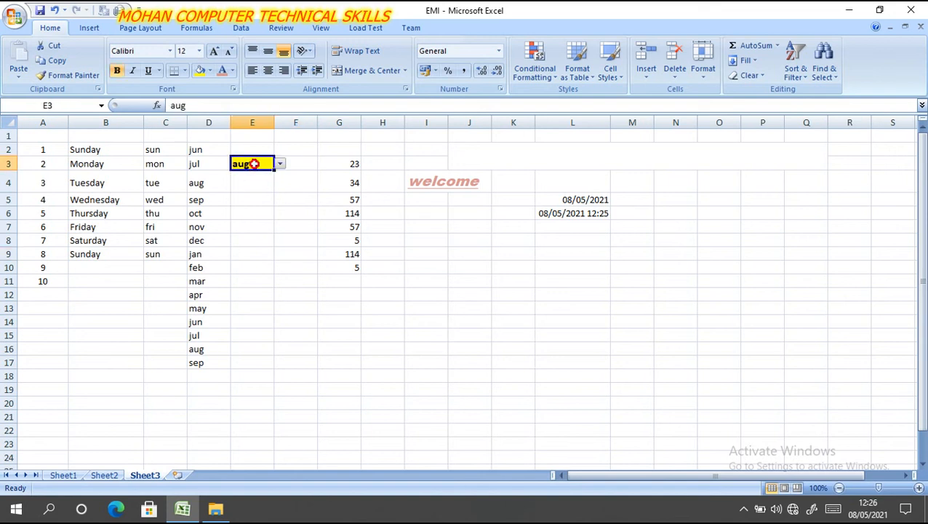
key("Delete")
left_click(265, 202)
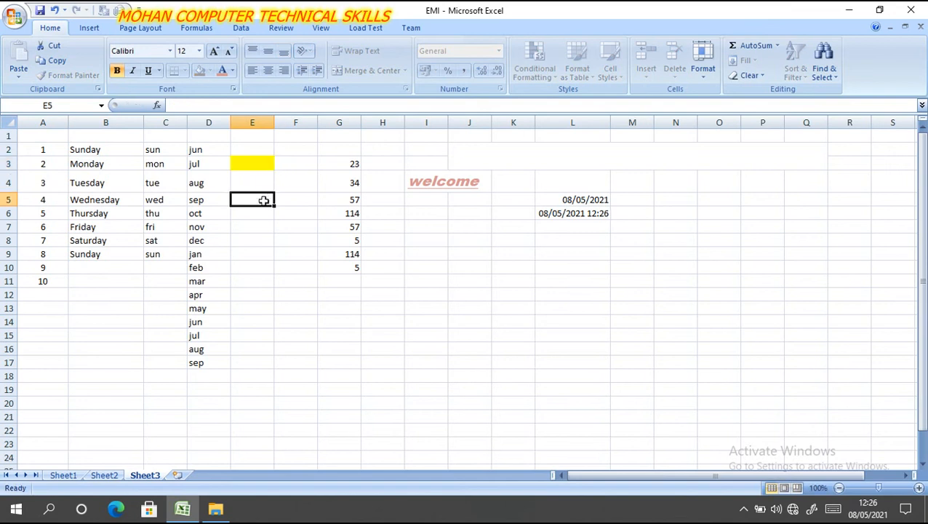
left_click(273, 164)
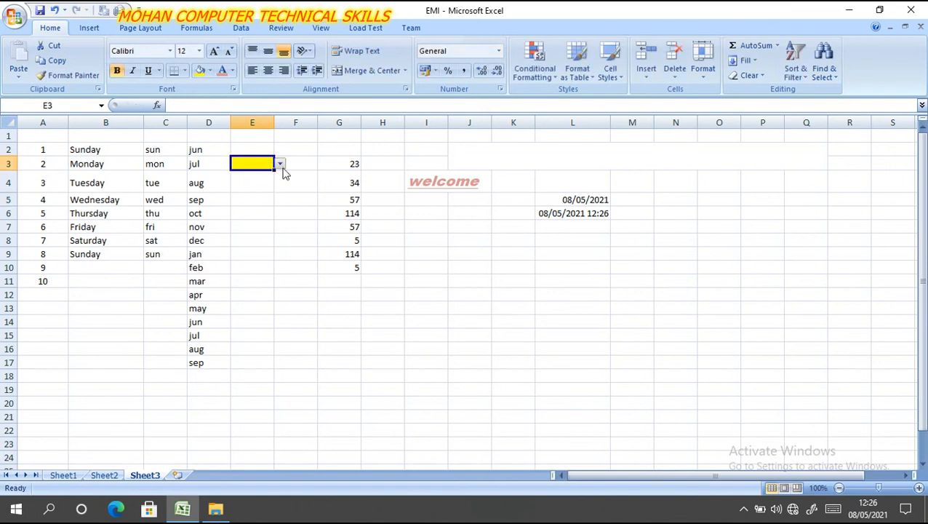
left_click(280, 166)
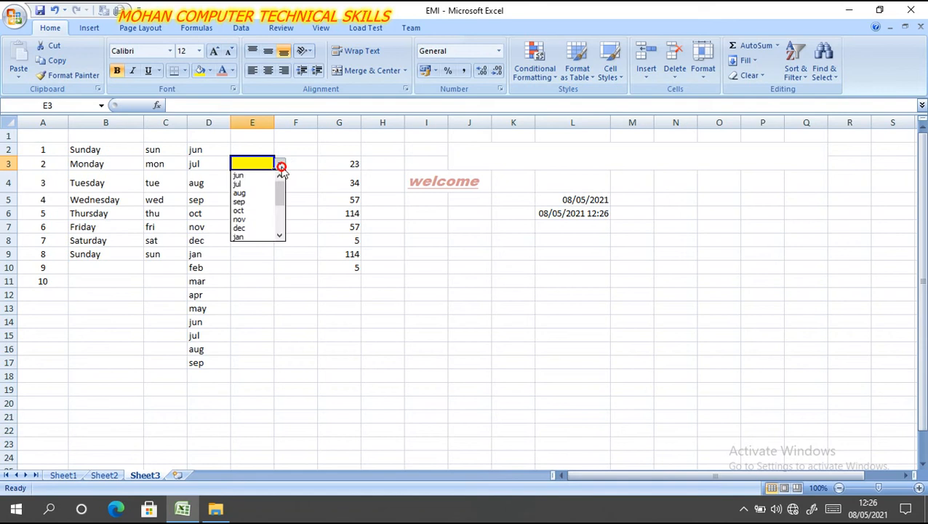
left_click(251, 202)
key("BackSpace")
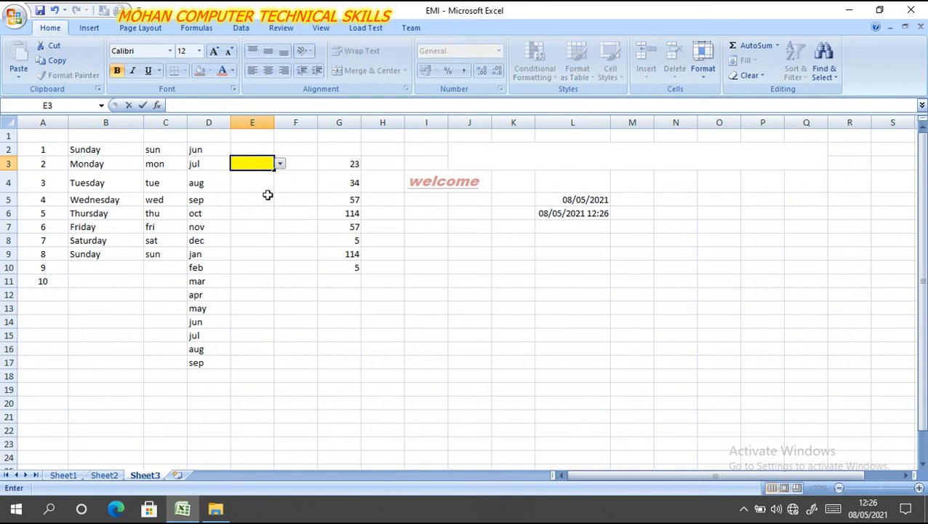
left_click(269, 197)
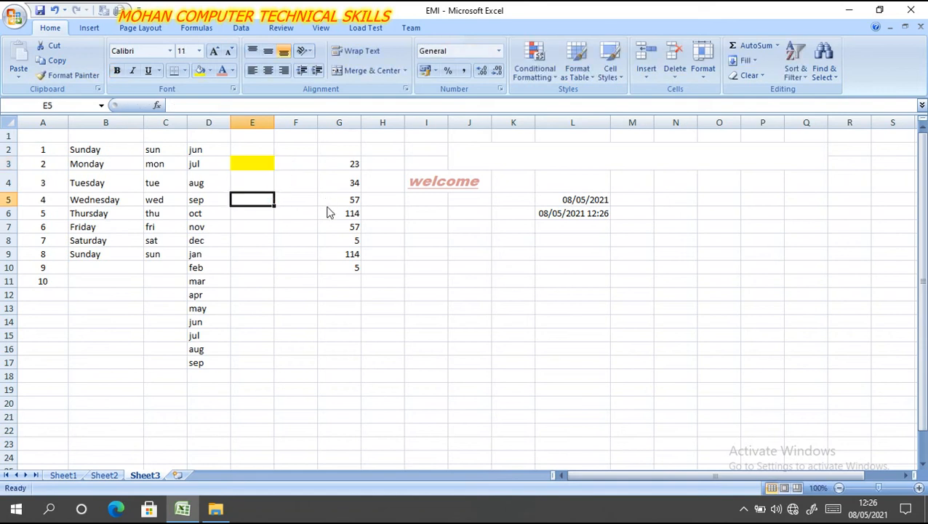
- Undo the deletion, formatting, yellow fill, dropdown entry and data validation of cell E3
key("ctrl+z")
key("ctrl+z")
key("ctrl+z")
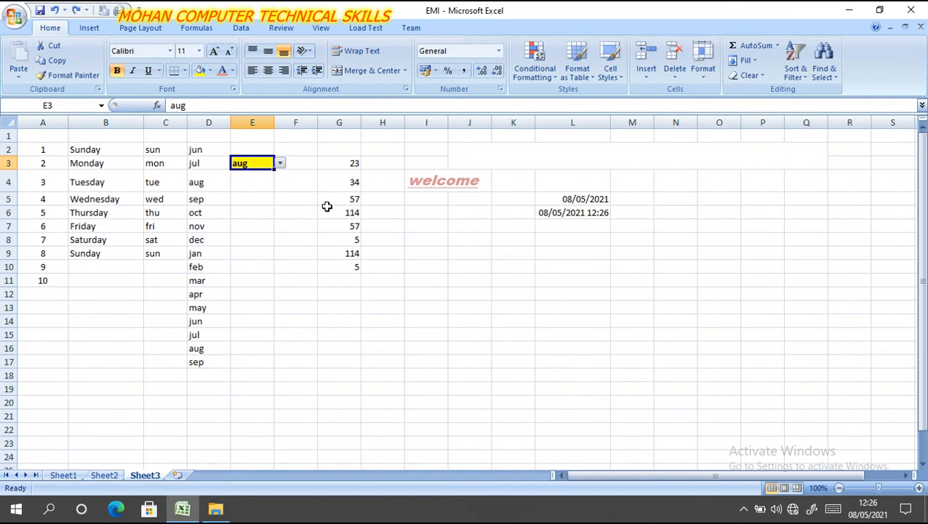
key("ctrl+z")
key("ctrl+z")
key("ctrl+z")
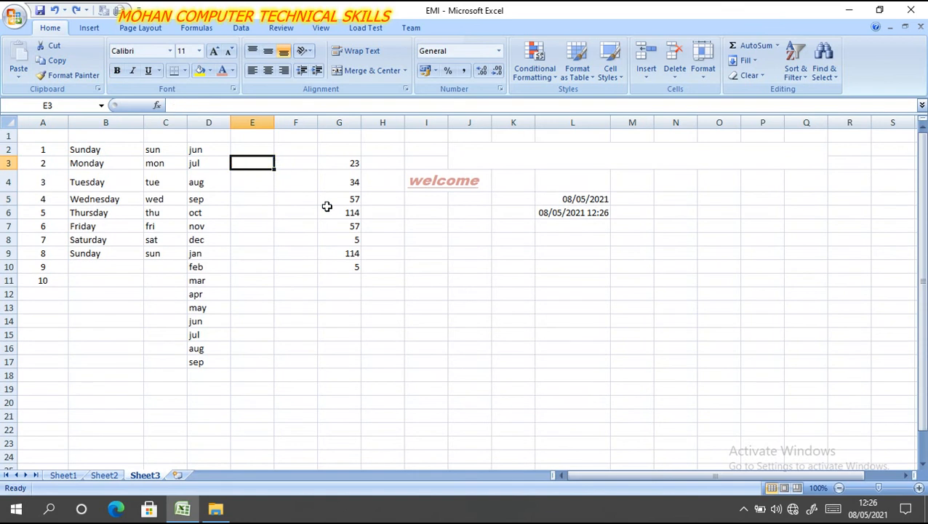
left_click(301, 195)
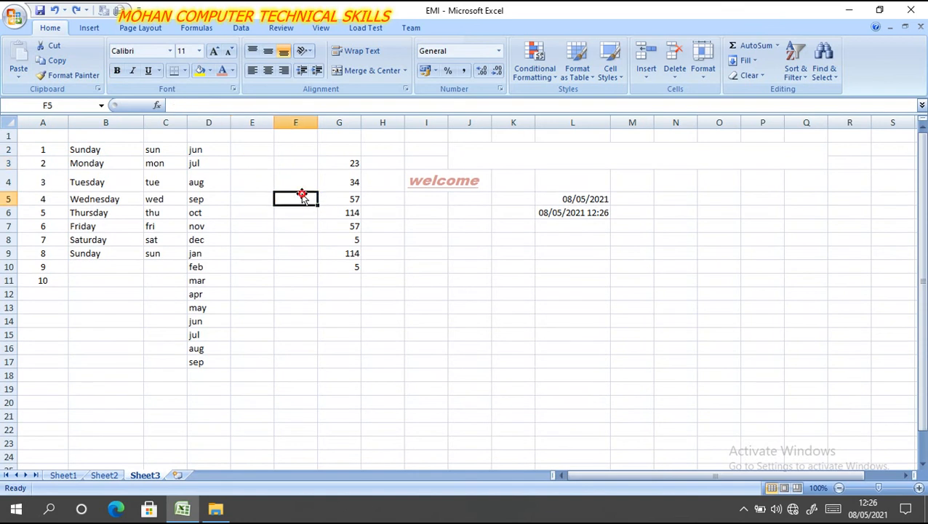
left_click(243, 157)
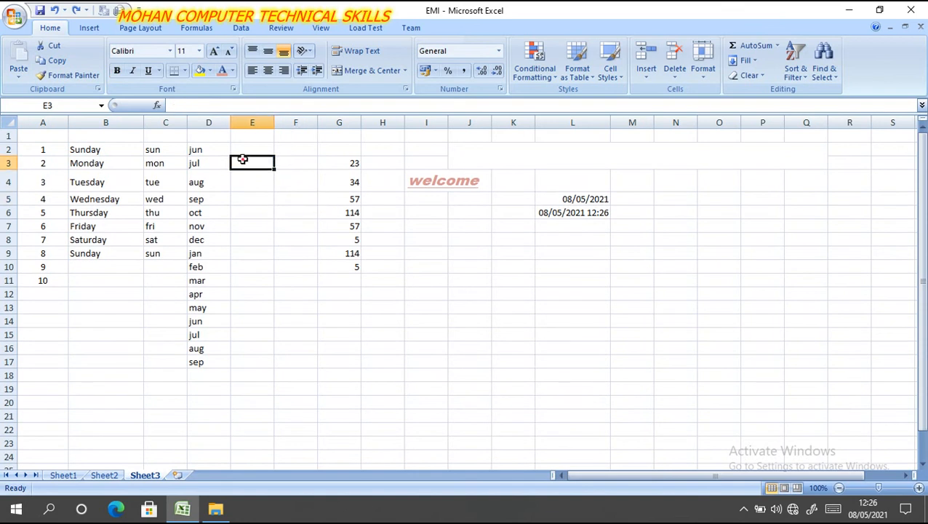
- Add a List data validation with an in-cell dropdown to cell F3, using =$D$2:$D$17 as the source
left_click(304, 162)
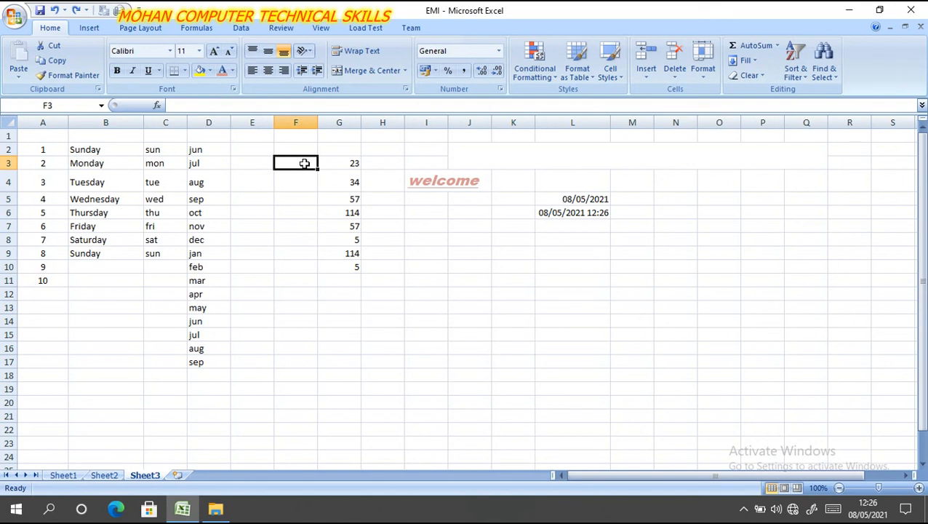
left_click(244, 28)
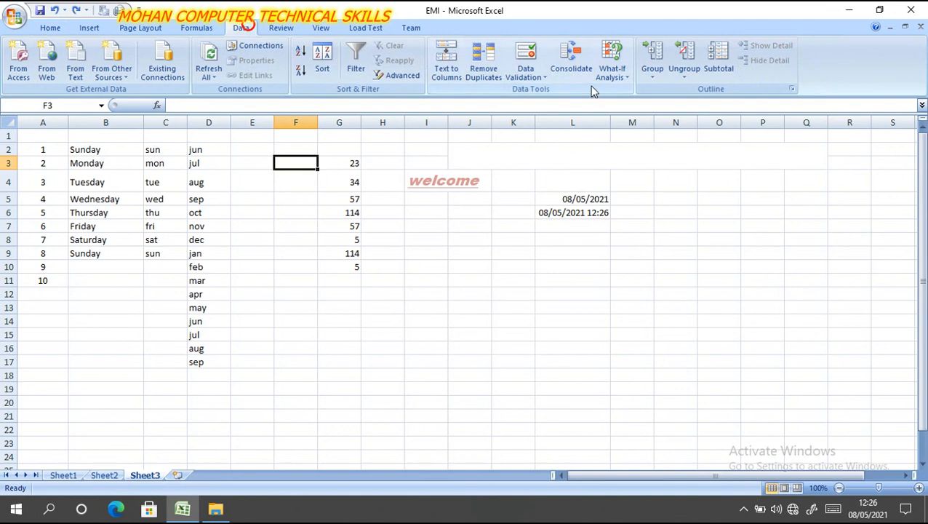
left_click(543, 79)
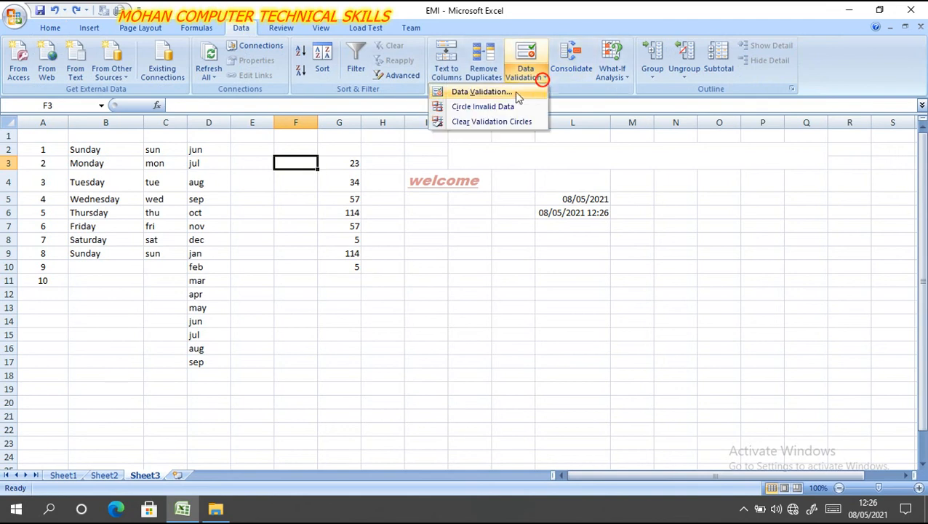
left_click(515, 91)
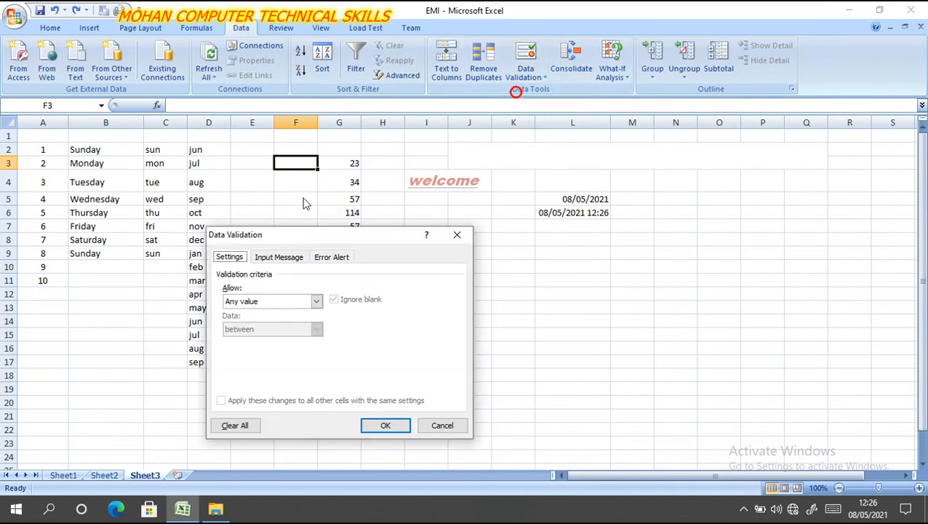
left_click(317, 302)
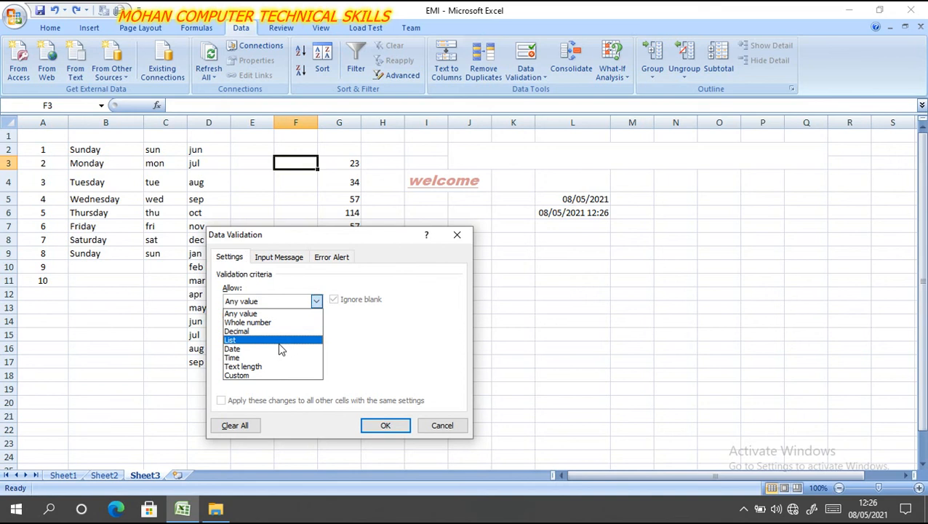
left_click(279, 343)
left_click(389, 356)
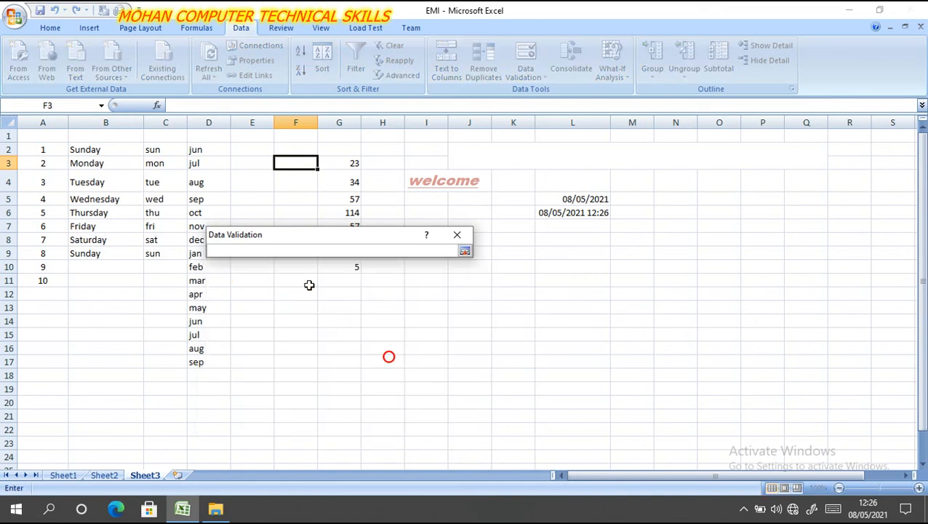
left_click(465, 251)
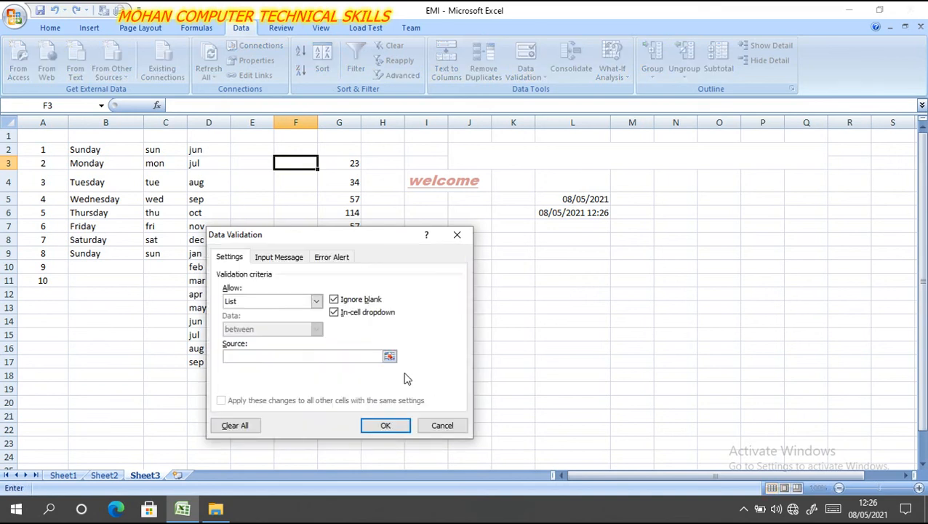
left_click(389, 355)
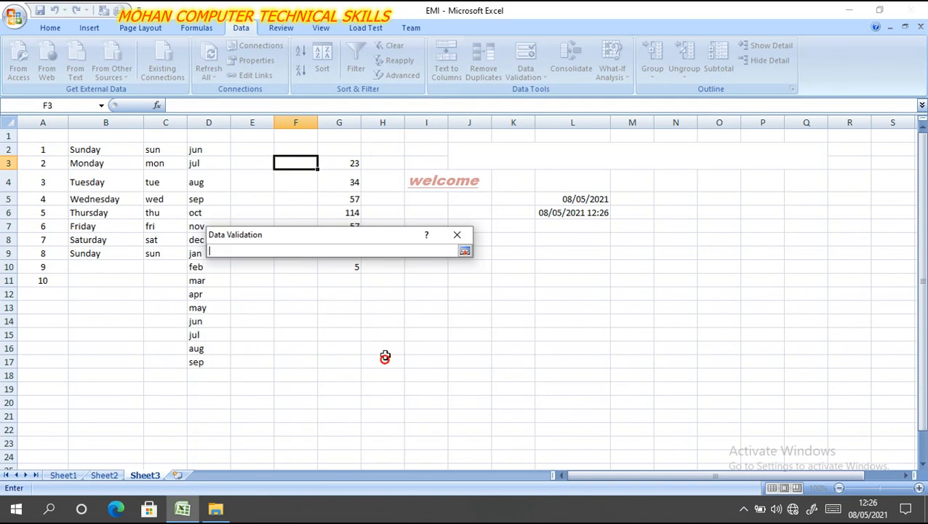
left_click_drag(199, 151, 211, 357)
left_click(465, 251)
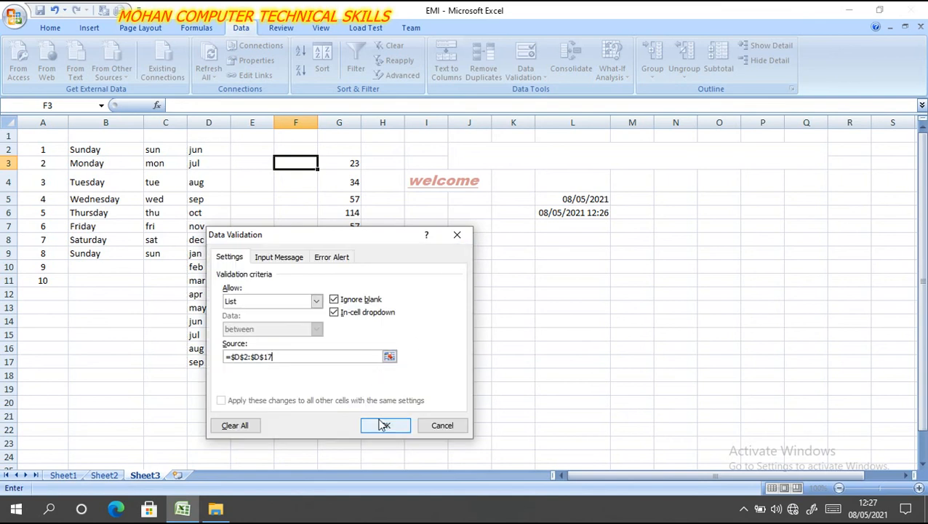
left_click(384, 426)
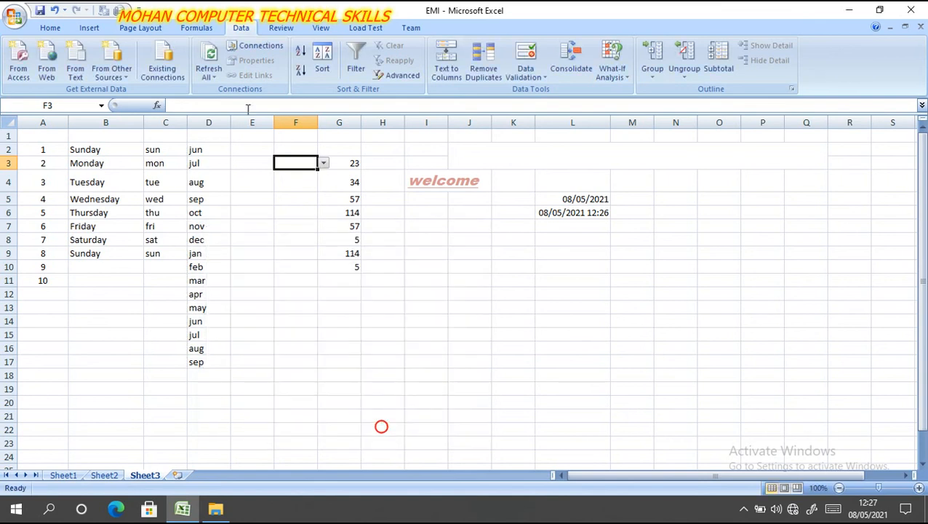
- Fill cell F3 with yellow and choose aug from its dropdown list
left_click(57, 29)
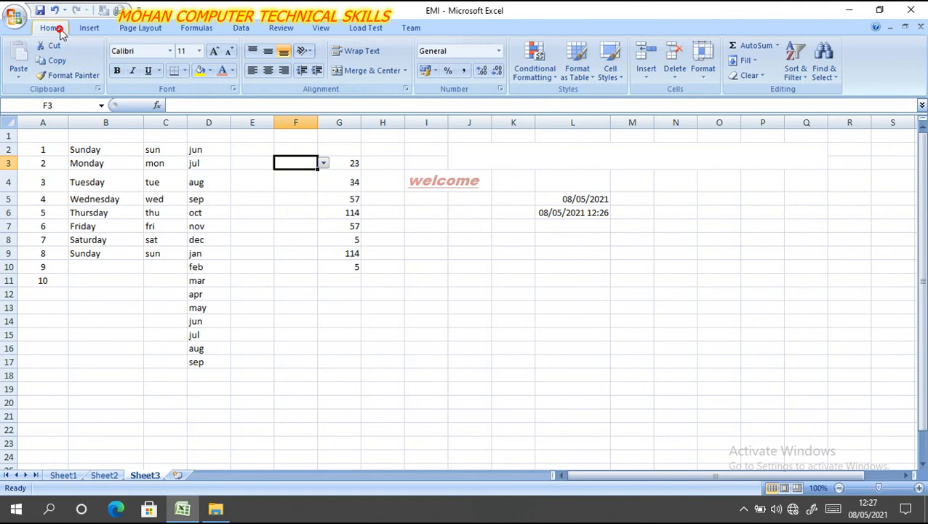
left_click(199, 70)
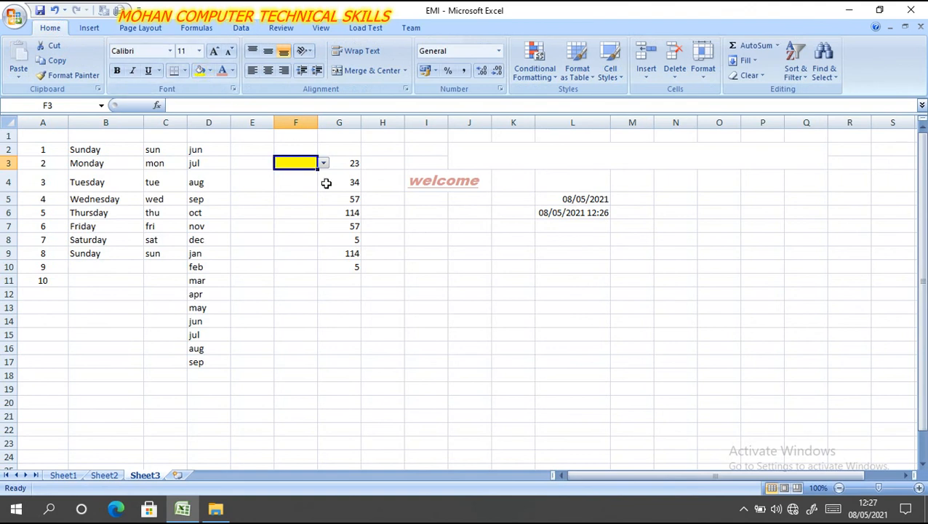
left_click(324, 163)
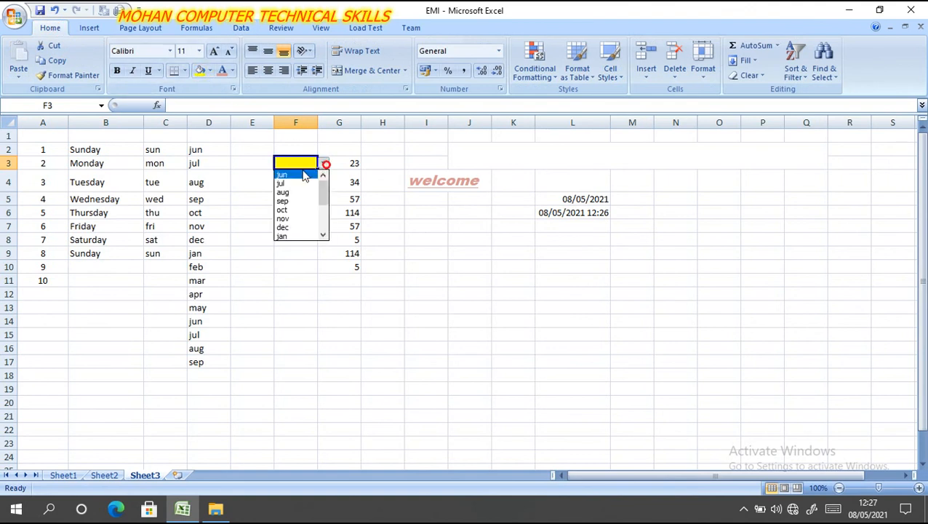
left_click(291, 188)
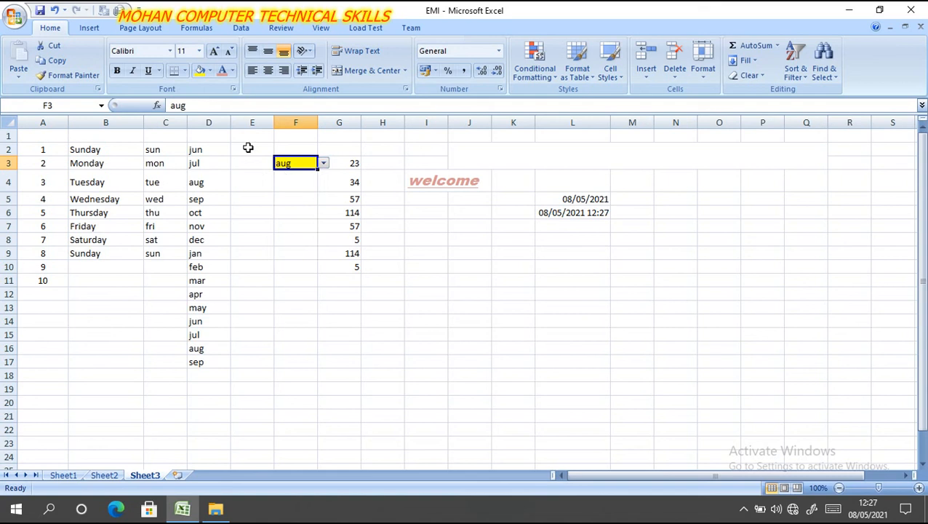
- Enter the numbers 45, 14, 78, 56, 89, 45, 21, 45, 78, 46, 13 and 25 down cells E2:E13
left_click(248, 148)
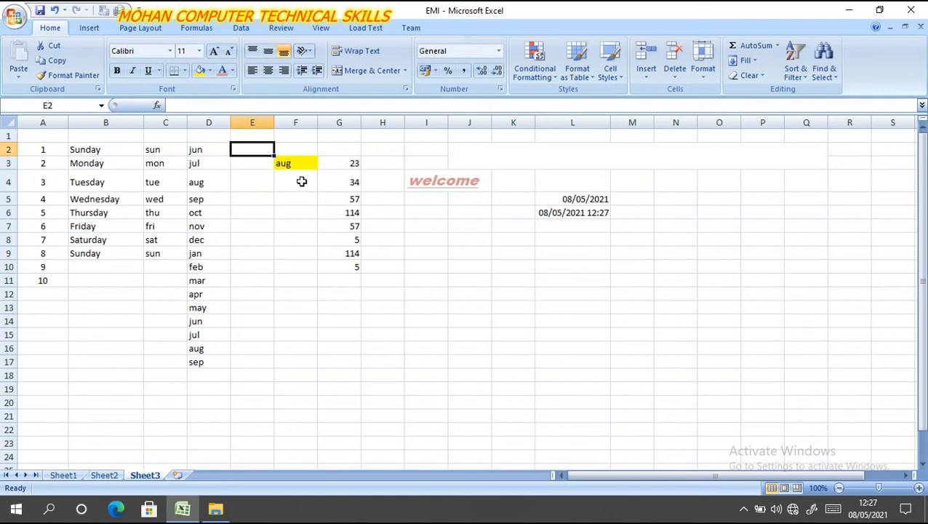
type("45")
key("Return")
type("14")
key("Return")
type("78")
key("Return")
type("56")
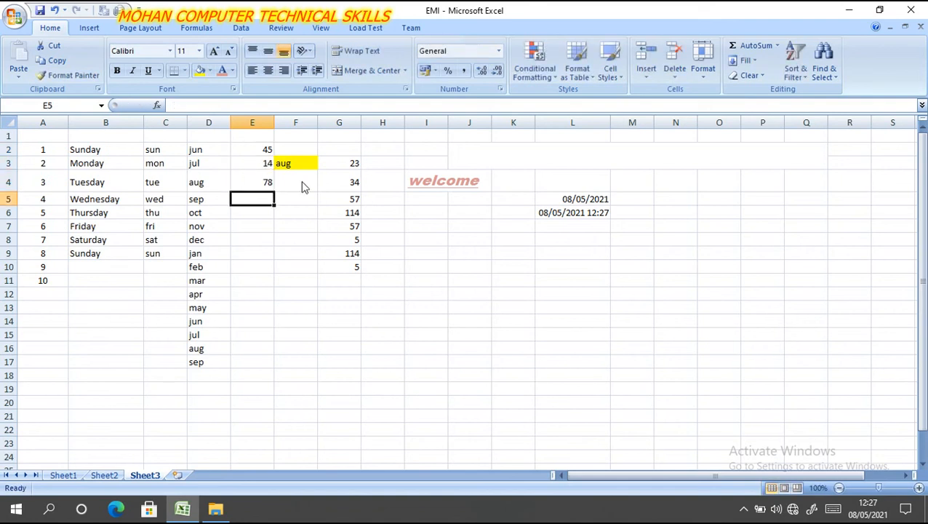
key("Return")
type("89")
key("Return")
type("45")
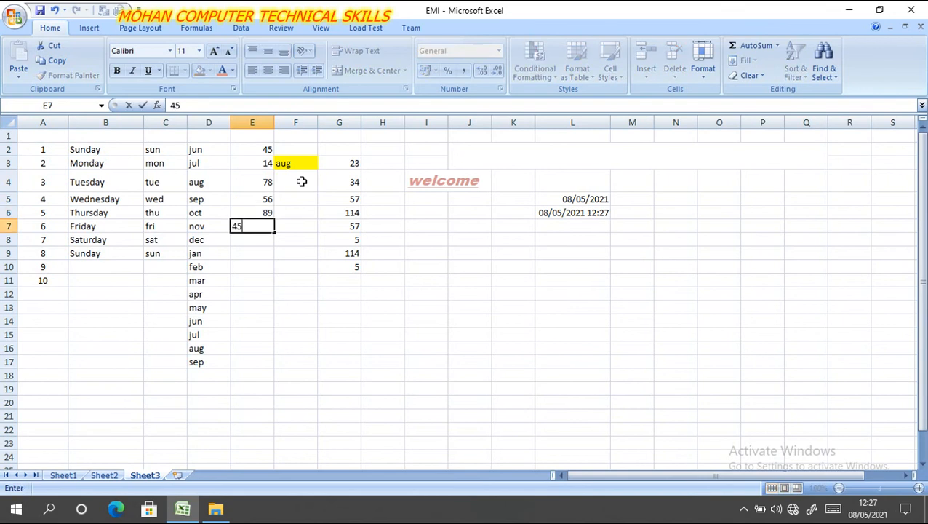
key("Return")
type("21")
key("Return")
type("45")
key("Return")
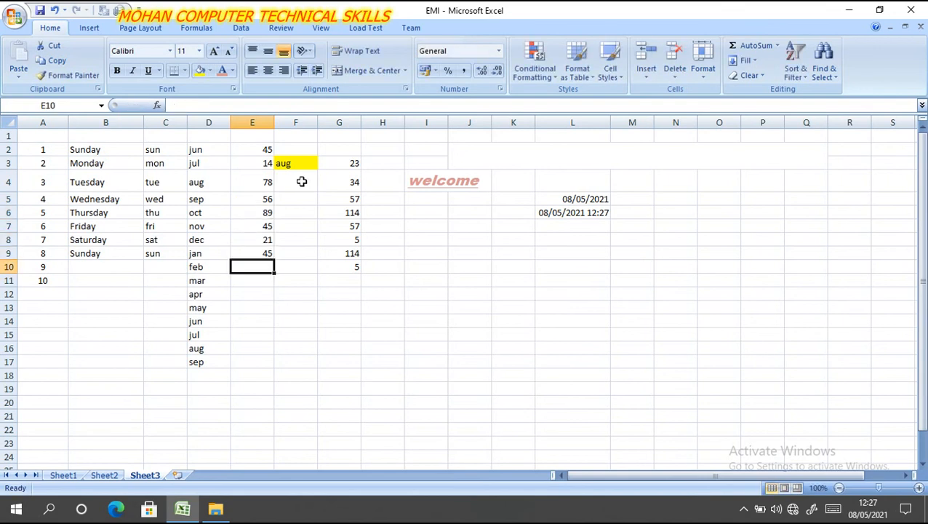
type("78")
key("Return")
type("46")
key("Return")
type("13")
key("Return")
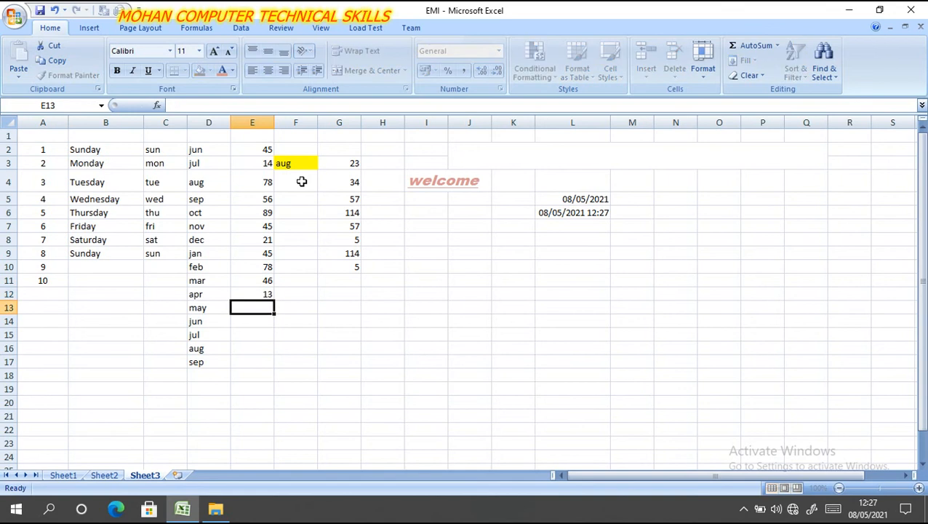
type("25")
key("Return")
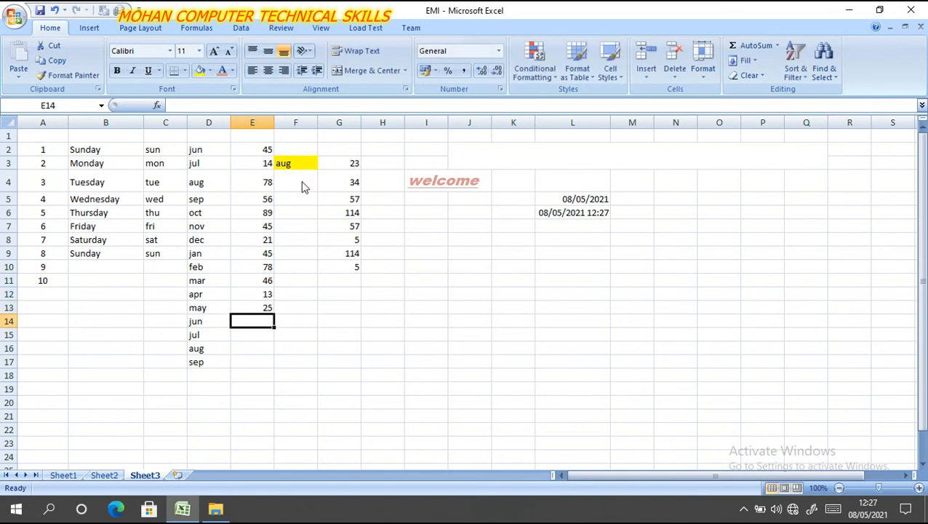
- Enter the numbers 45, 27, 89 and 65 down cells E14:E17
type("45")
key("Return")
type("27")
key("Return")
type("89")
key("Return")
type("65")
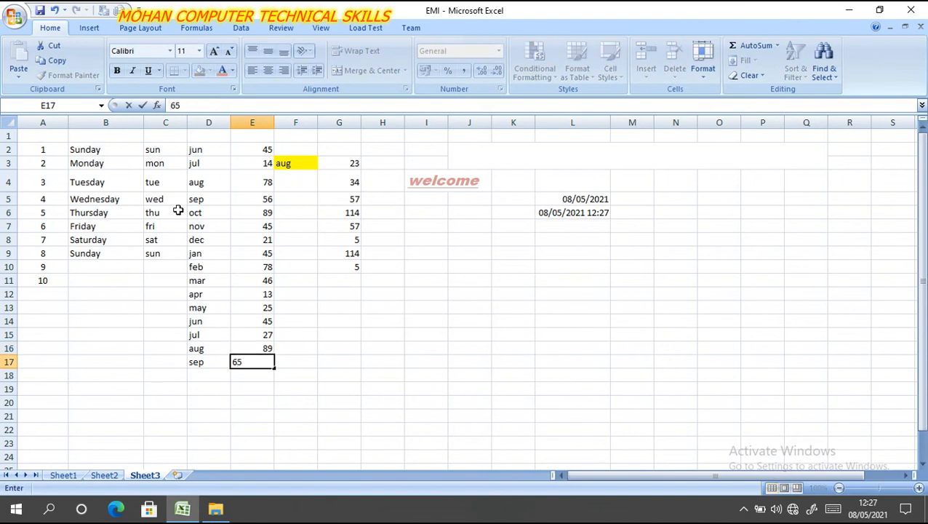
left_click(239, 320)
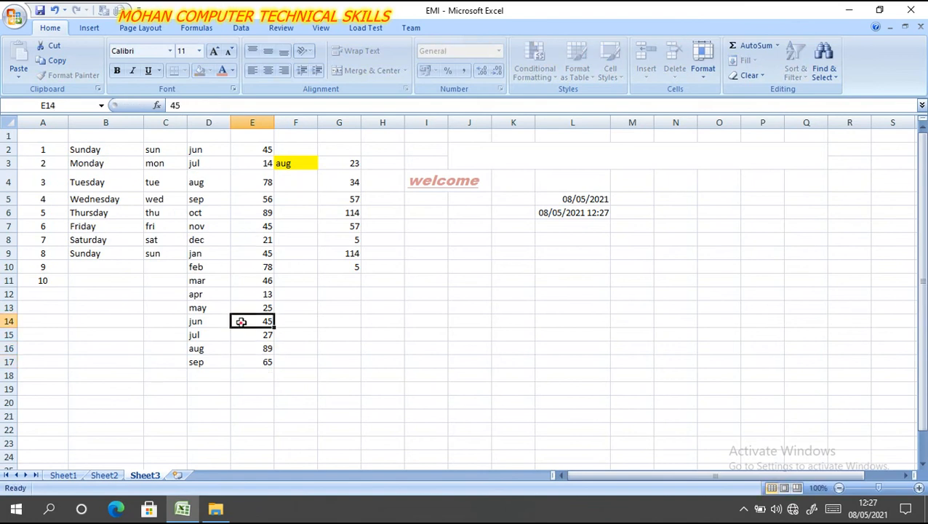
- Choose sep from the dropdown list in cell F3
left_click(296, 163)
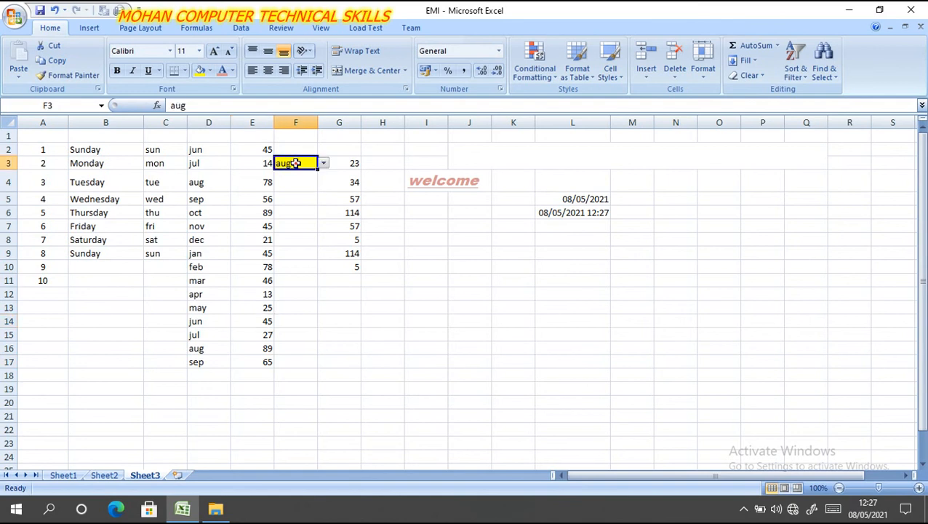
left_click(324, 164)
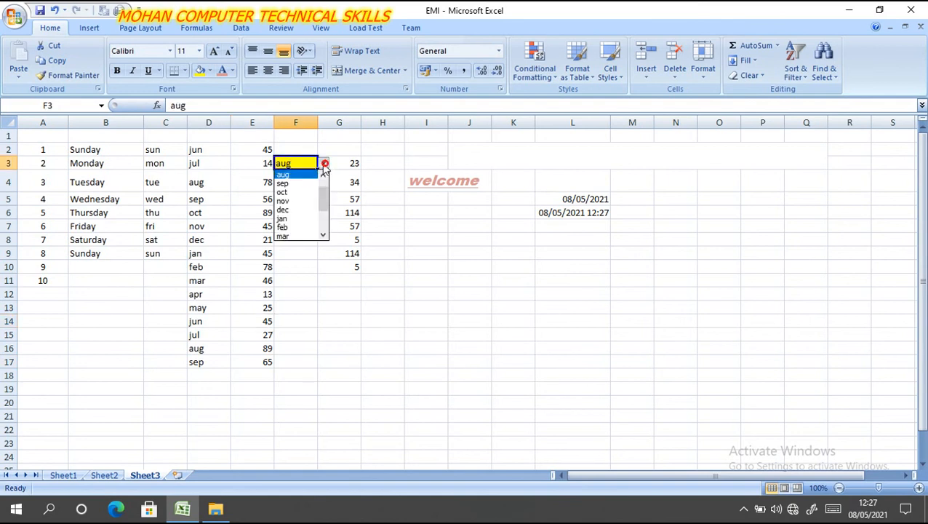
left_click(297, 183)
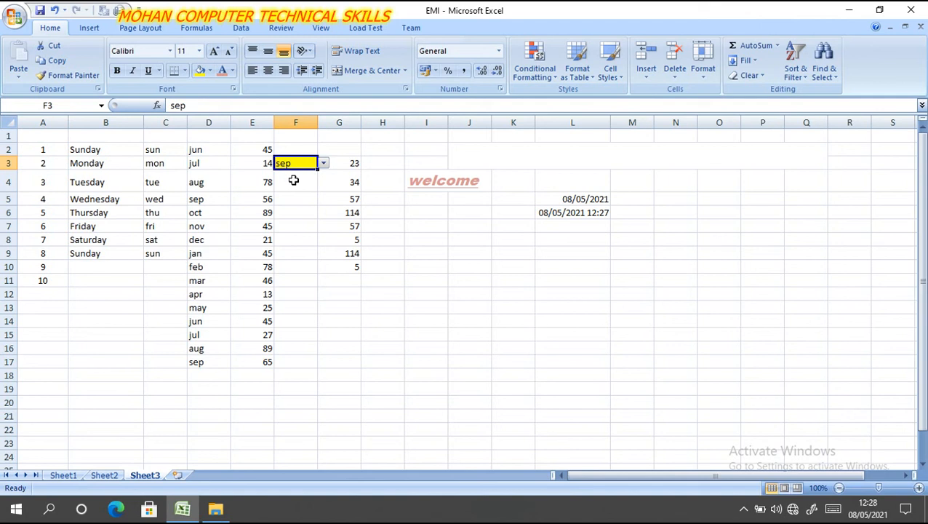
- Enter the formula =sumif(D2:E17,F3,E2:E17) in cell F4 to total the numbers for the selected month
left_click(293, 180)
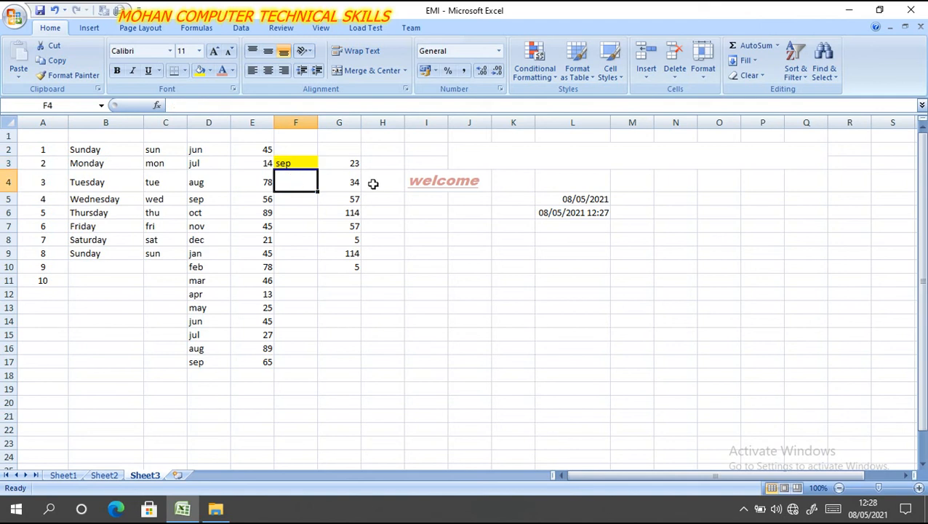
type("=")
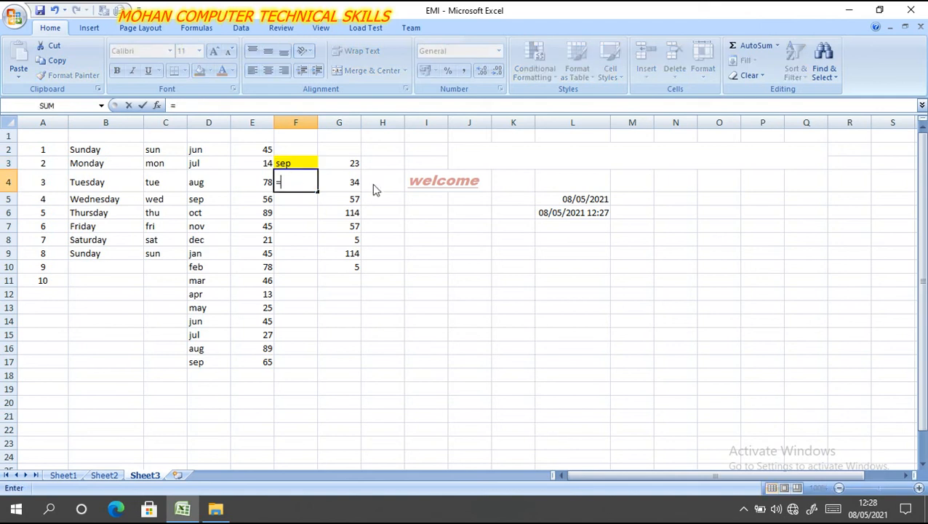
type("sum")
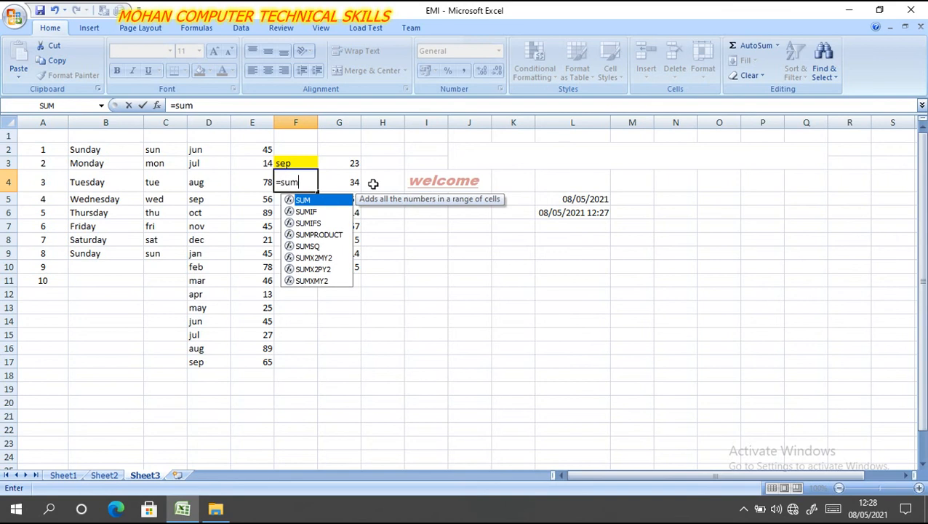
type("if(")
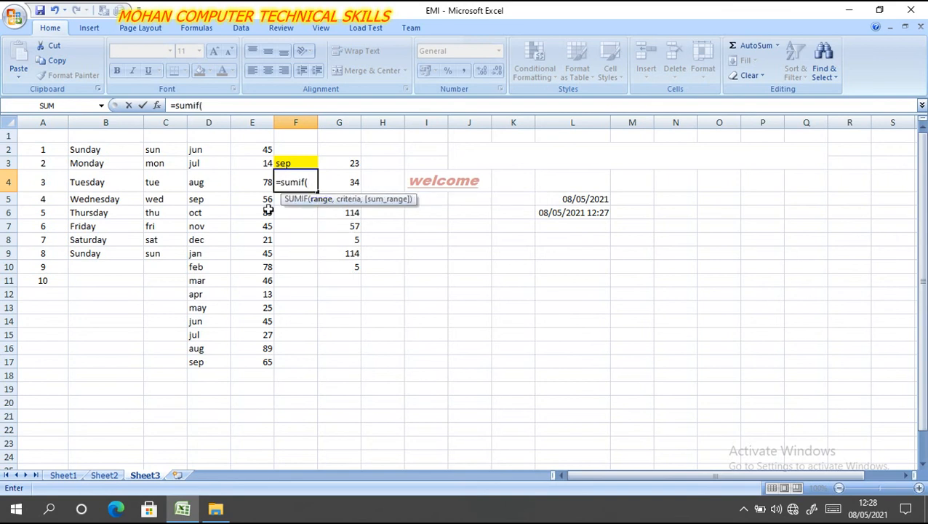
left_click_drag(195, 149, 258, 354)
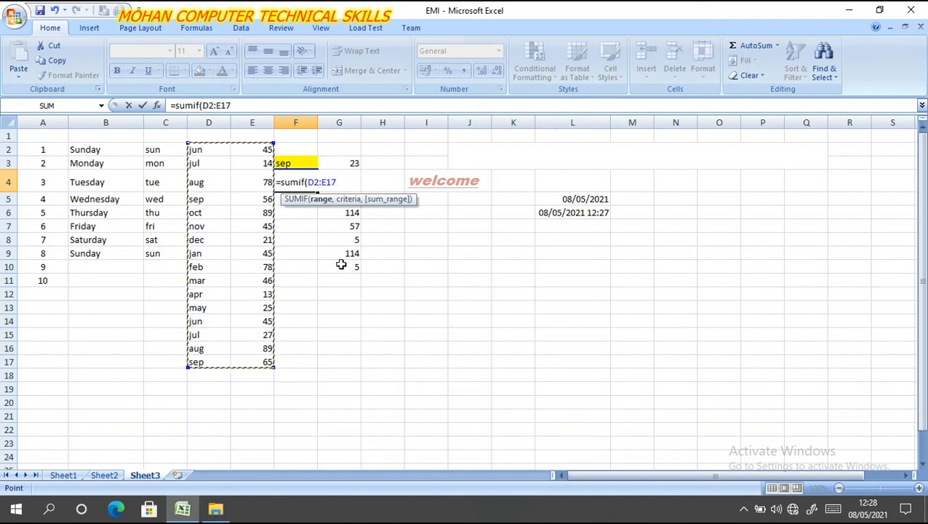
type(",")
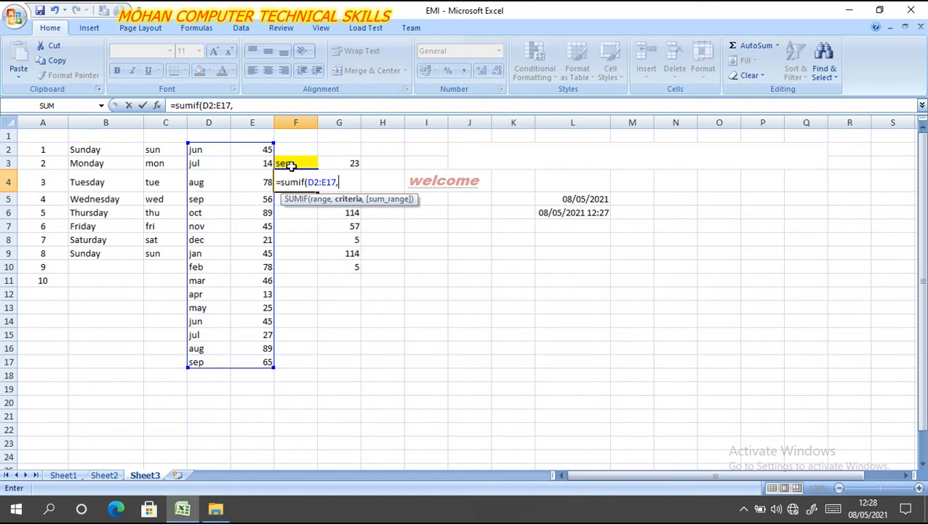
left_click(290, 165)
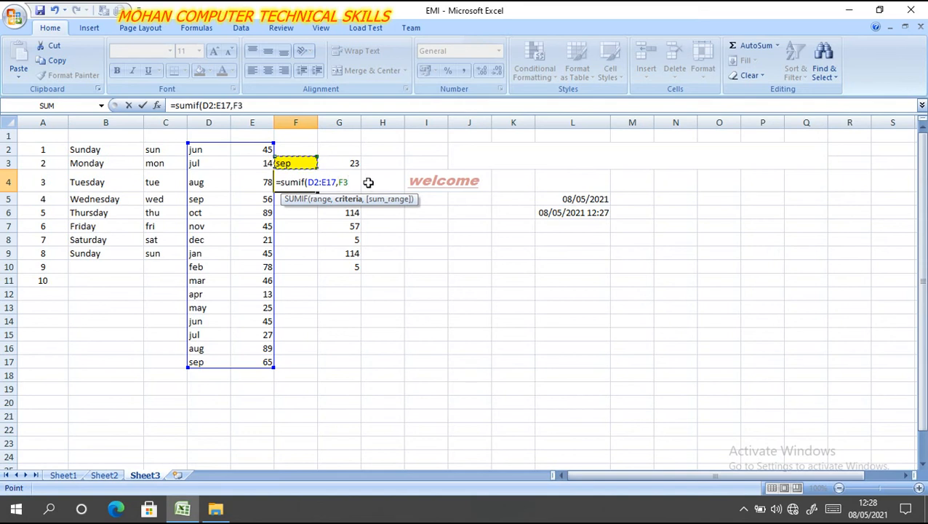
type(",")
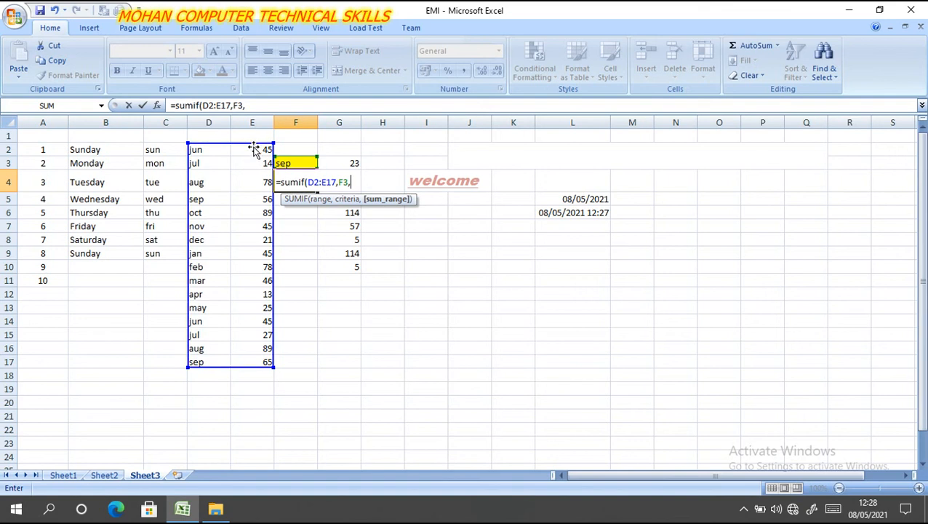
left_click_drag(256, 145, 262, 357)
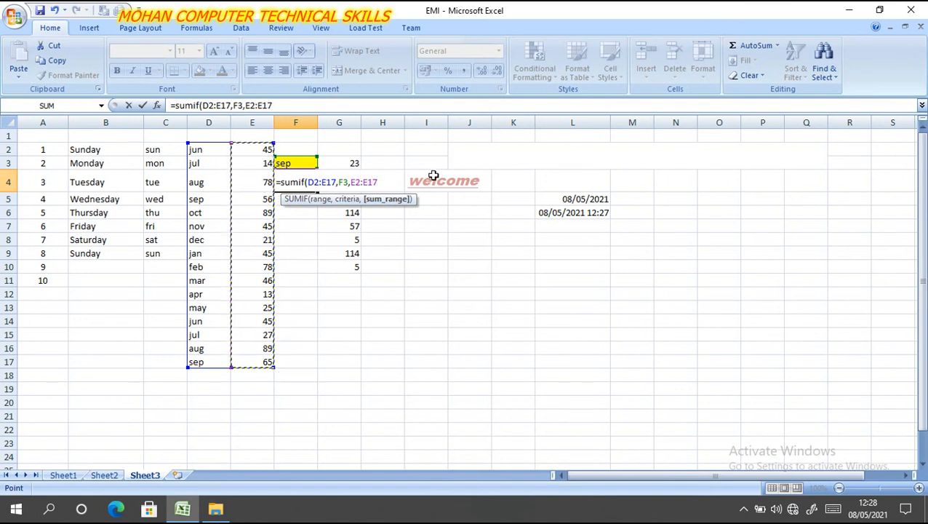
type(")")
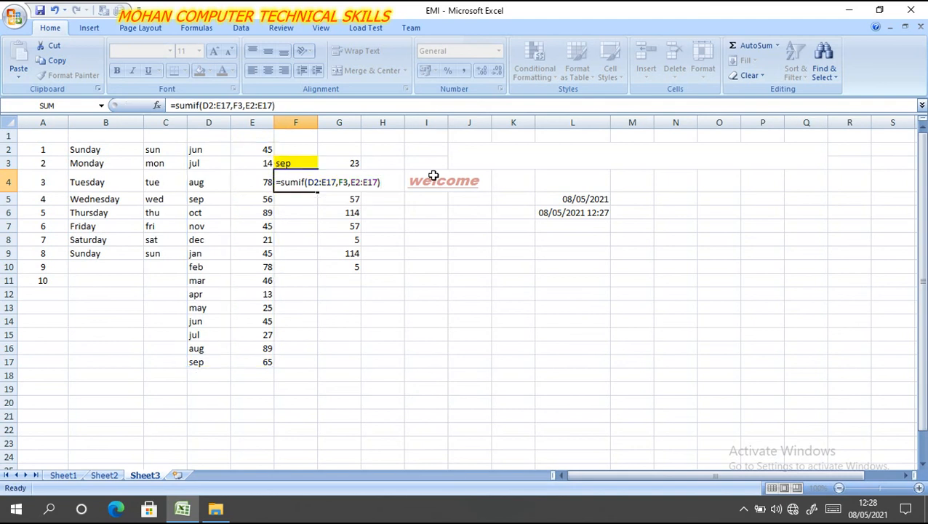
key("Return")
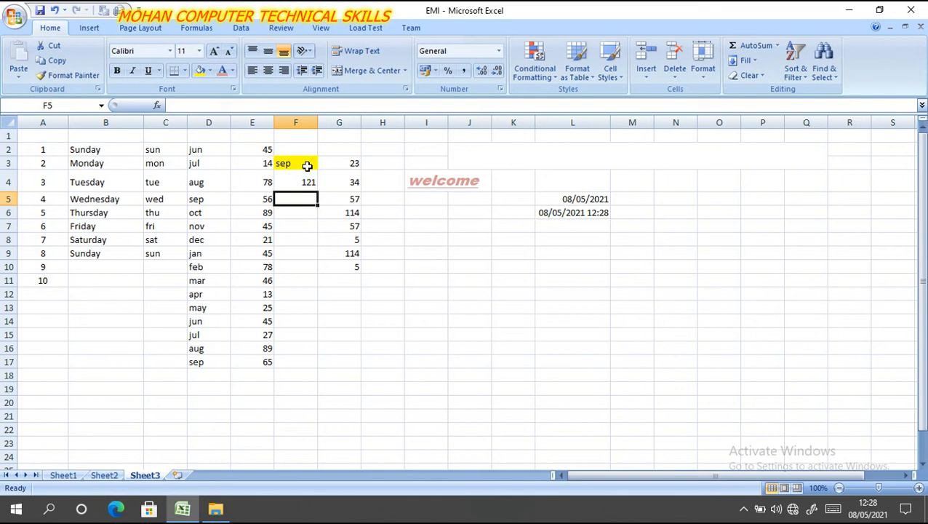
- Test the month total by choosing nov, jun, oct and feb in turn from the dropdown list in cell F3
left_click(307, 165)
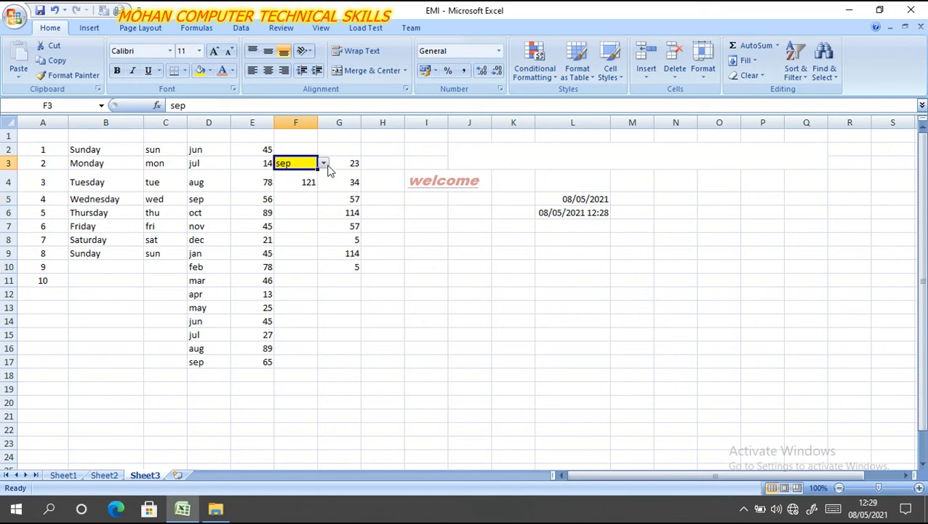
left_click(323, 163)
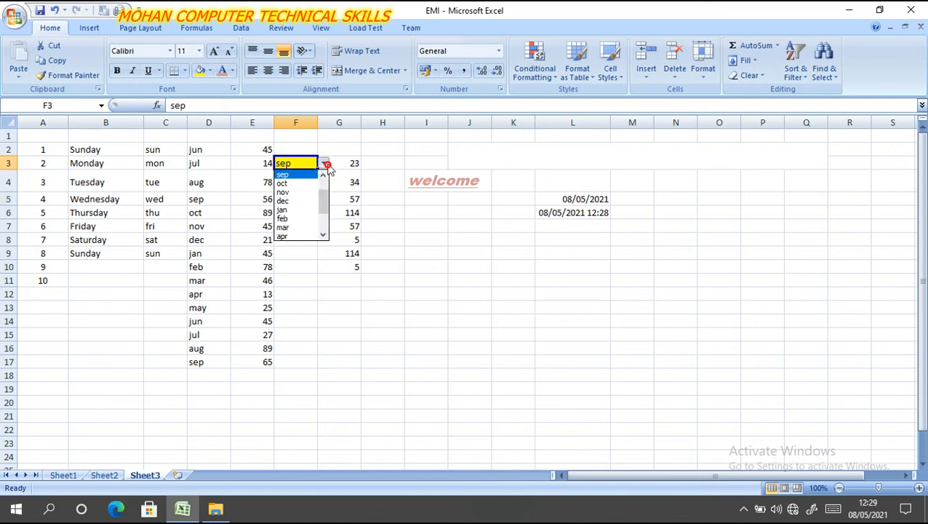
left_click(300, 192)
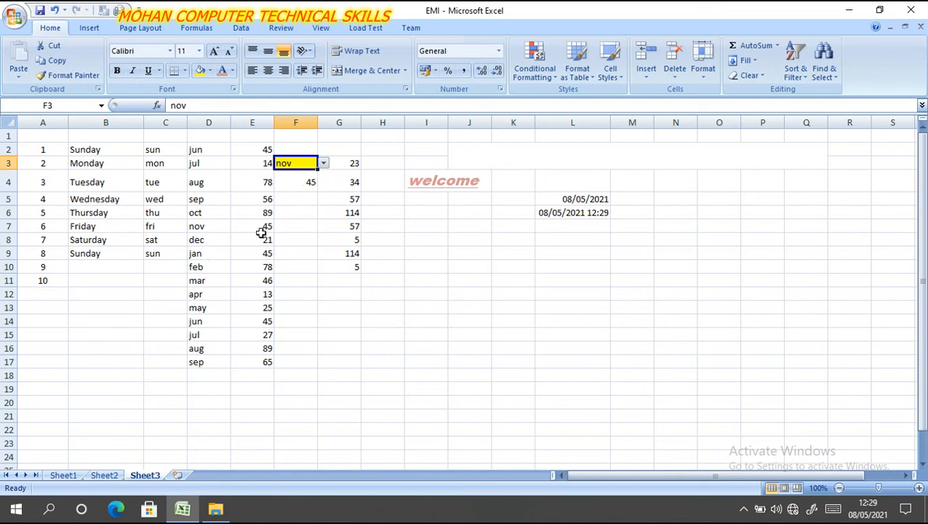
left_click(324, 163)
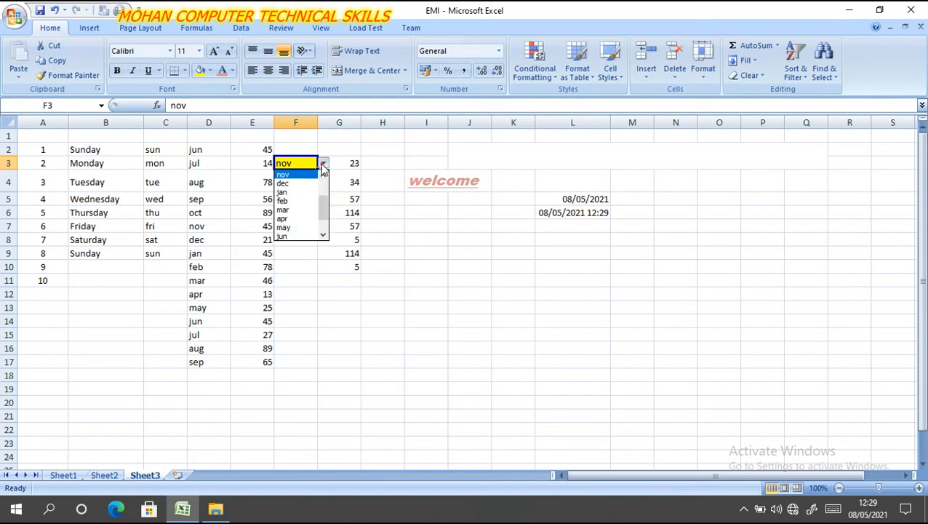
left_click(285, 237)
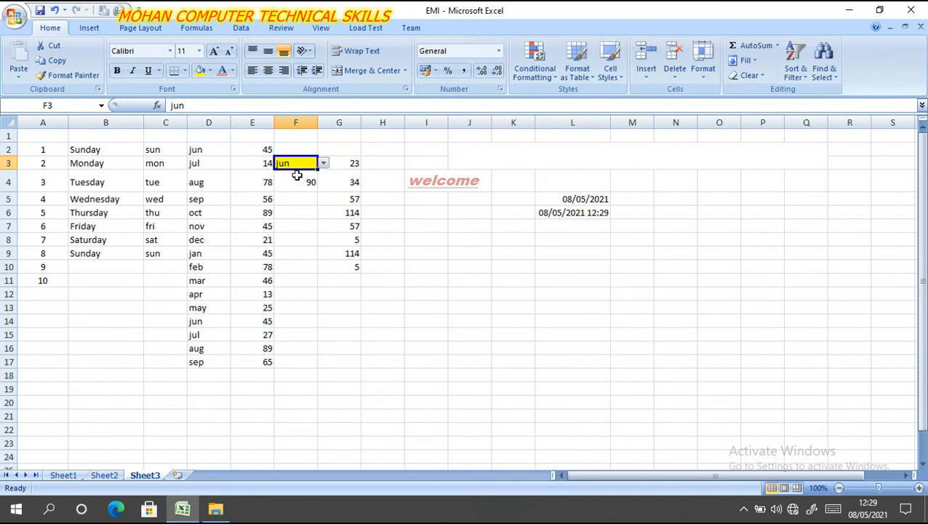
left_click(323, 164)
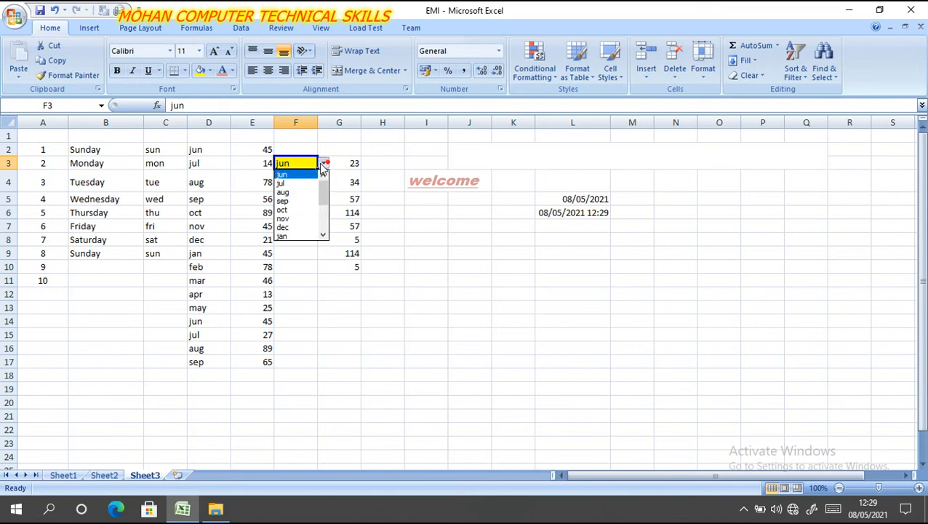
left_click(298, 210)
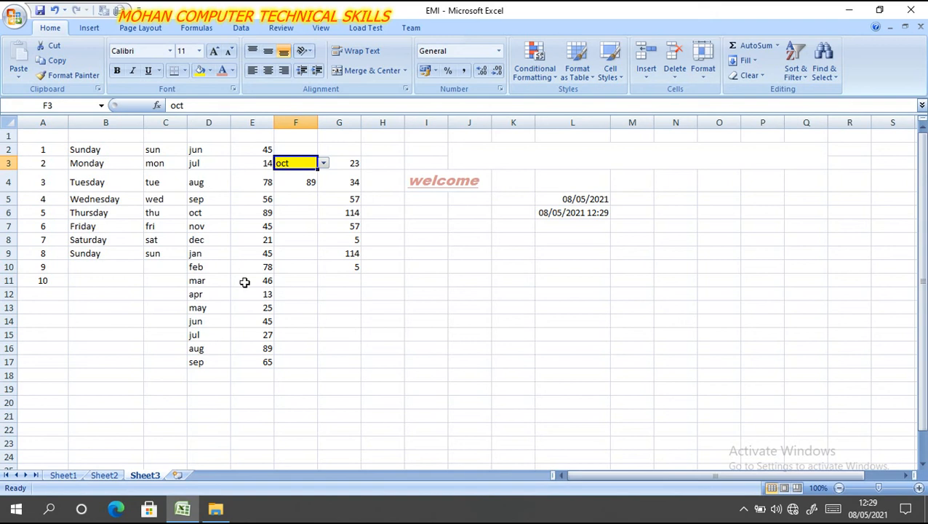
left_click(323, 164)
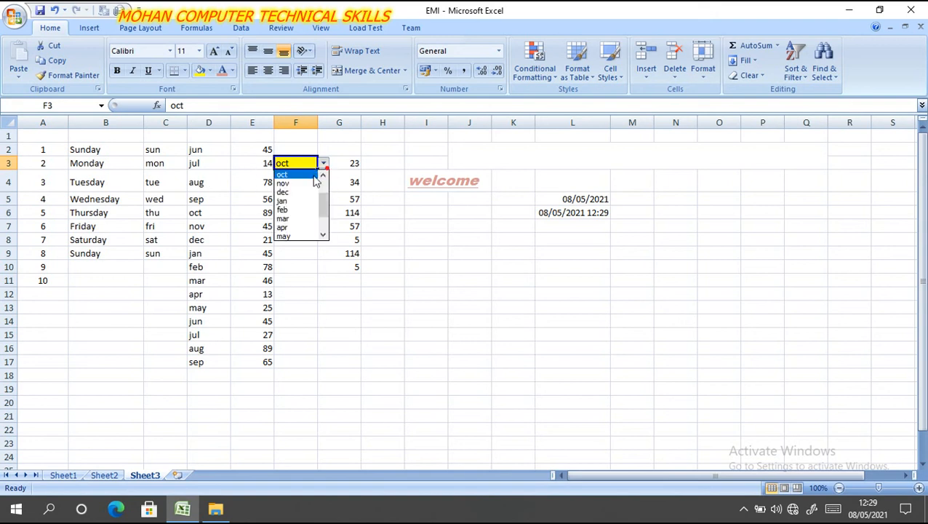
left_click(283, 210)
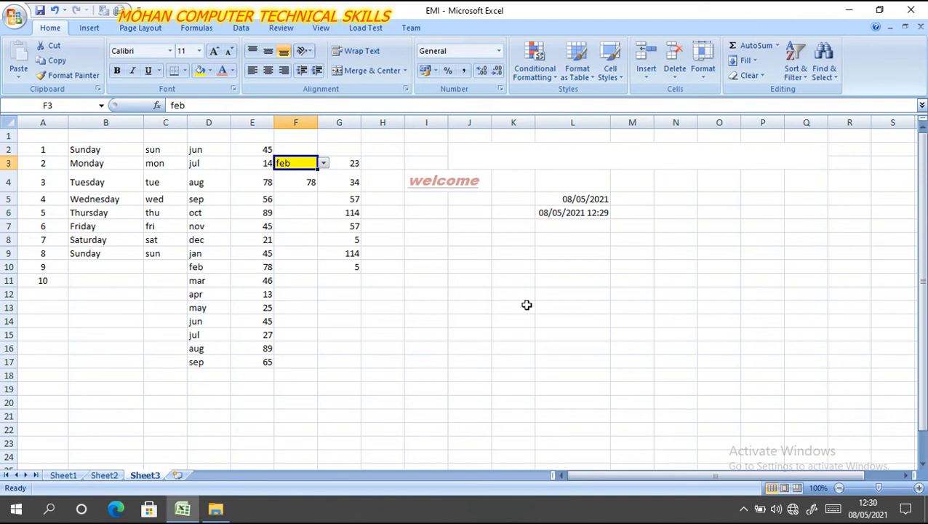
- Start a formula with an equals sign in empty cell N6
left_click(553, 265)
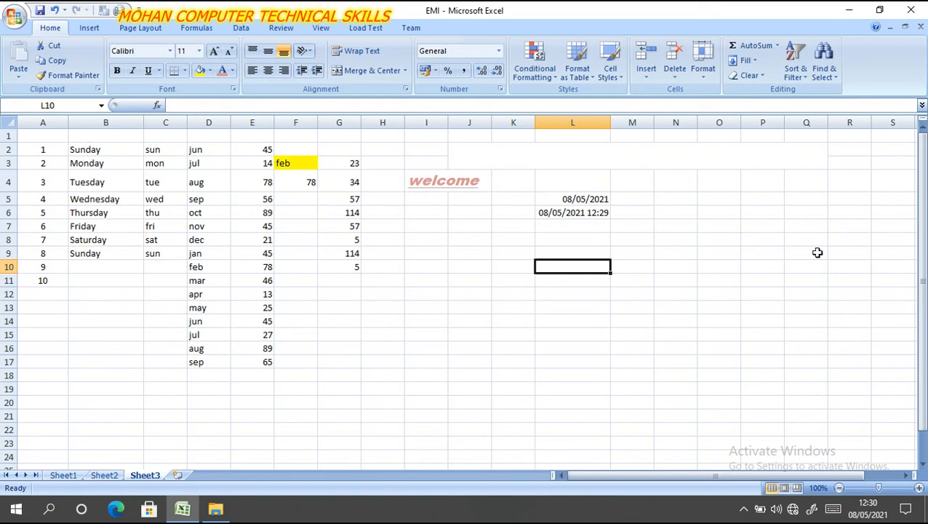
left_click(676, 212)
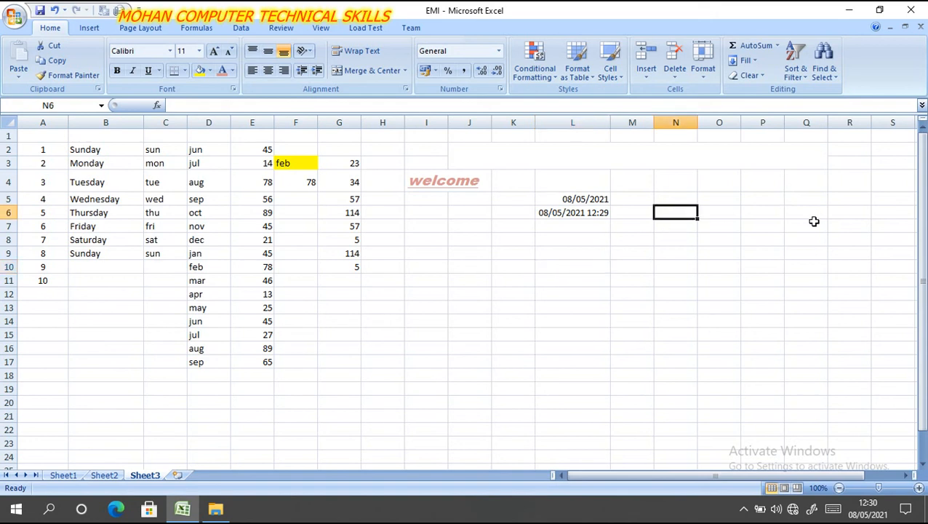
type("=date")
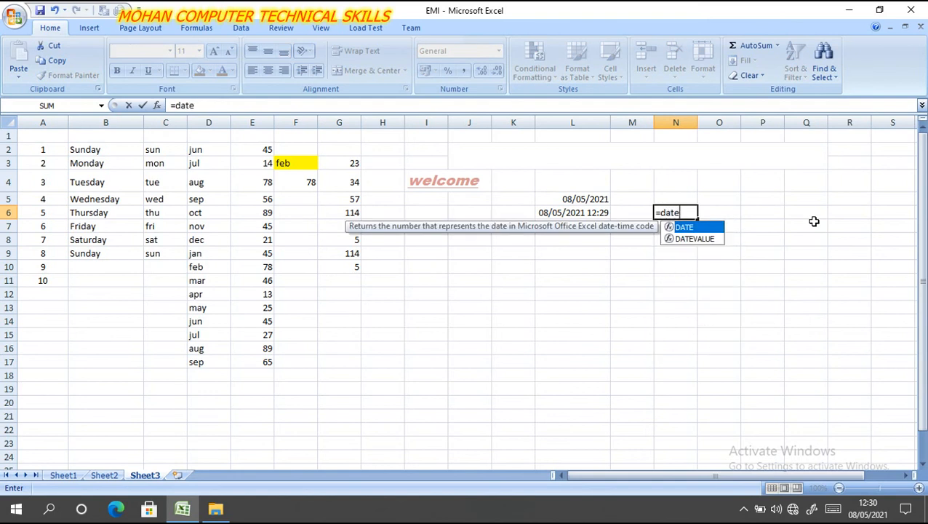
type("di")
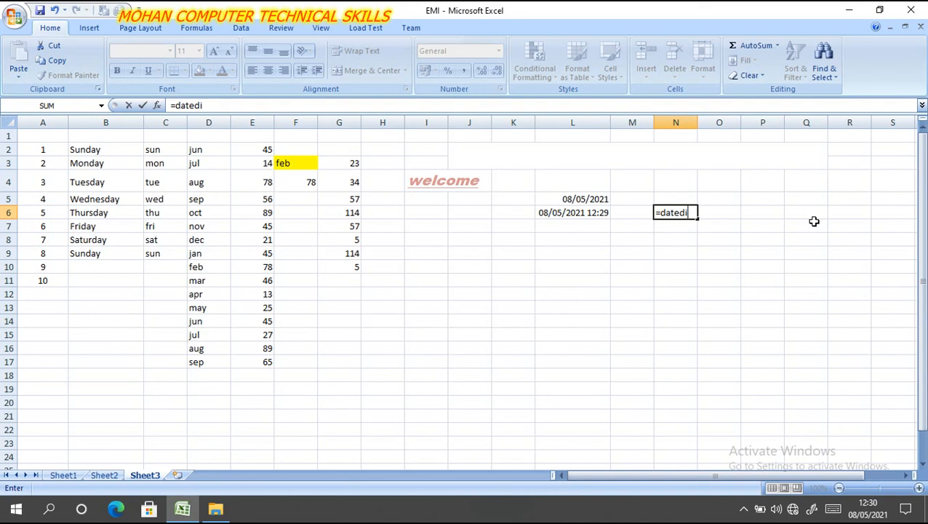
type("f")
key("BackSpace")
key("BackSpace")
key("BackSpace")
key("BackSpace")
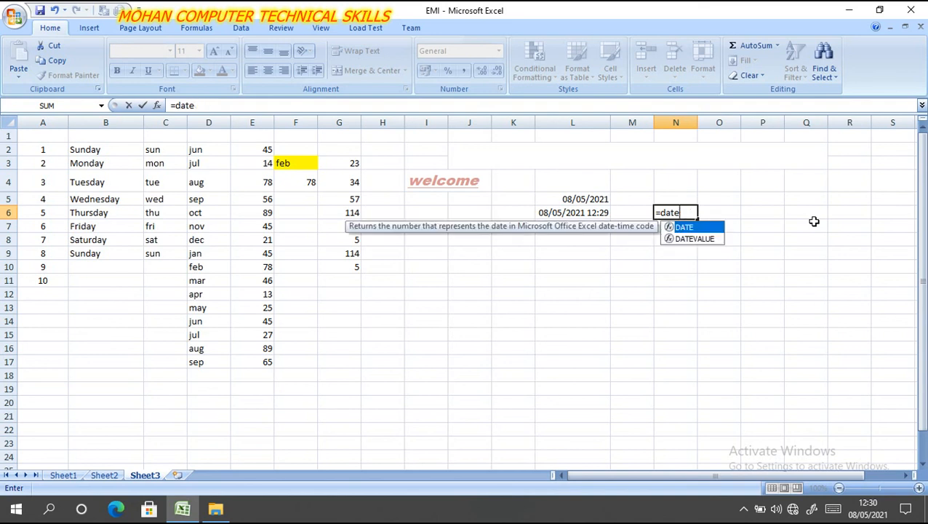
key("BackSpace")
key("BackSpace")
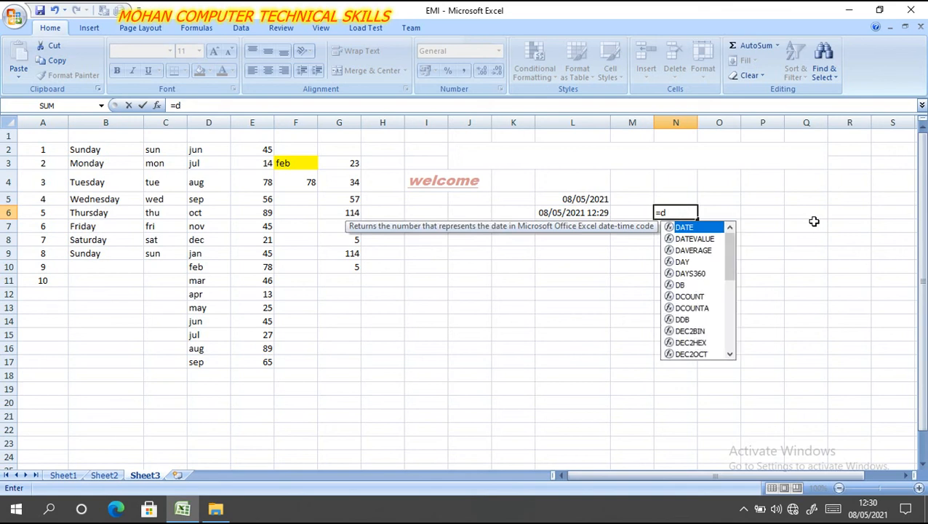
key("BackSpace")
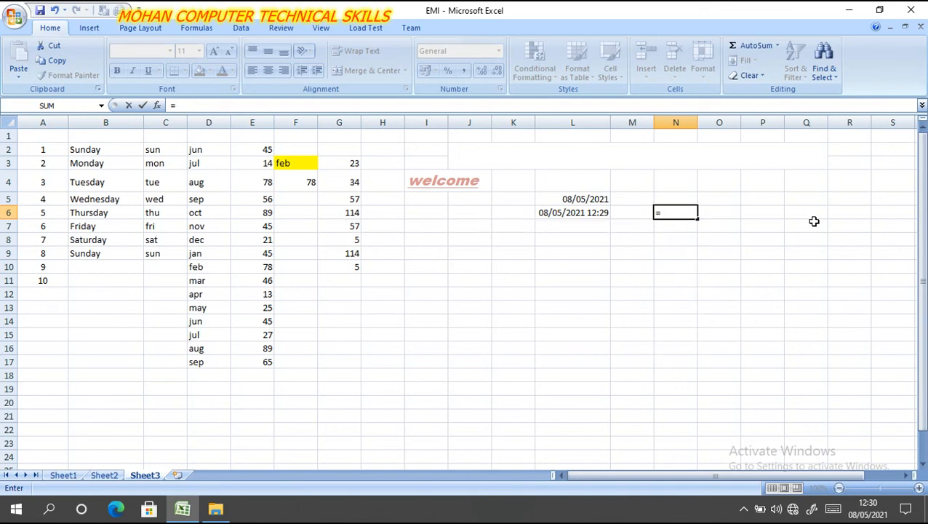
- Complete the DATEDIF formula in cell N6 to count whole years from the birth date to TODAY(), using the unit "y"
type("dat")
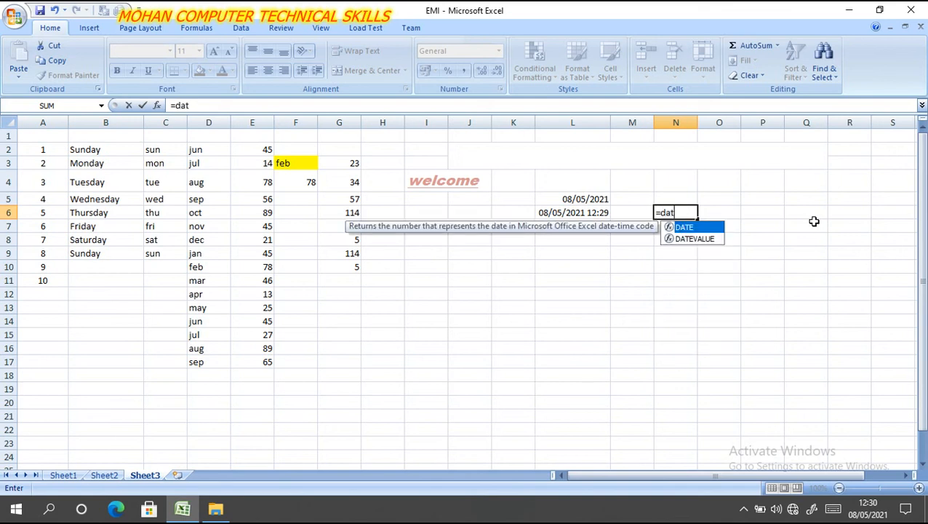
type("edif")
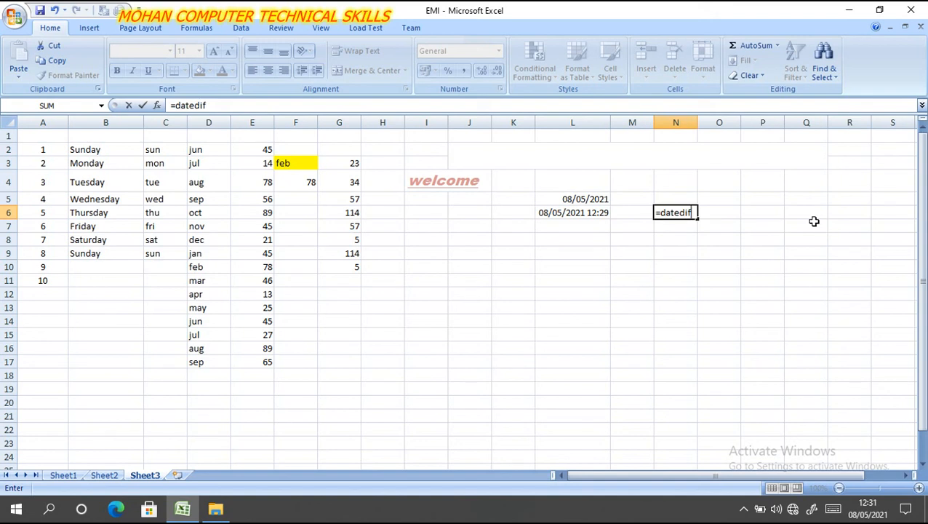
type("(")
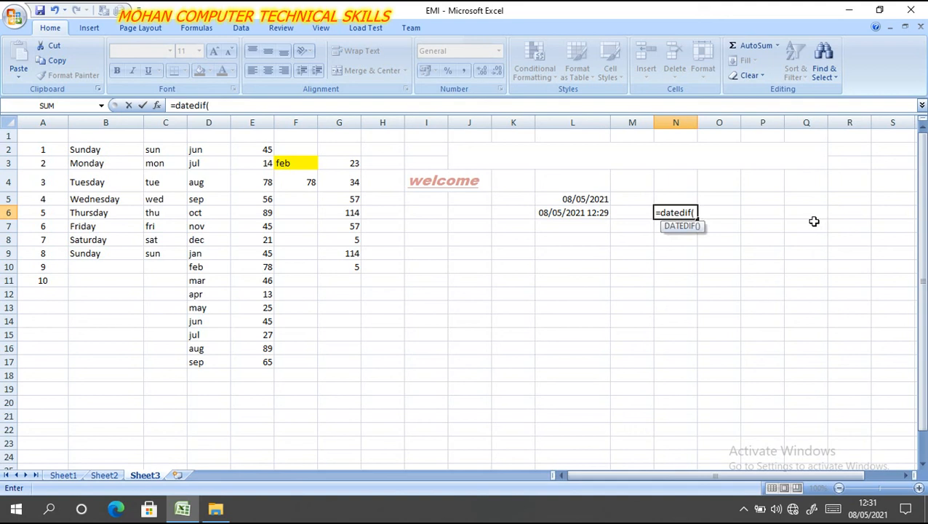
type("\"")
type("08")
type("/0")
type("9/19")
type("91")
key("BackSpace")
type("2")
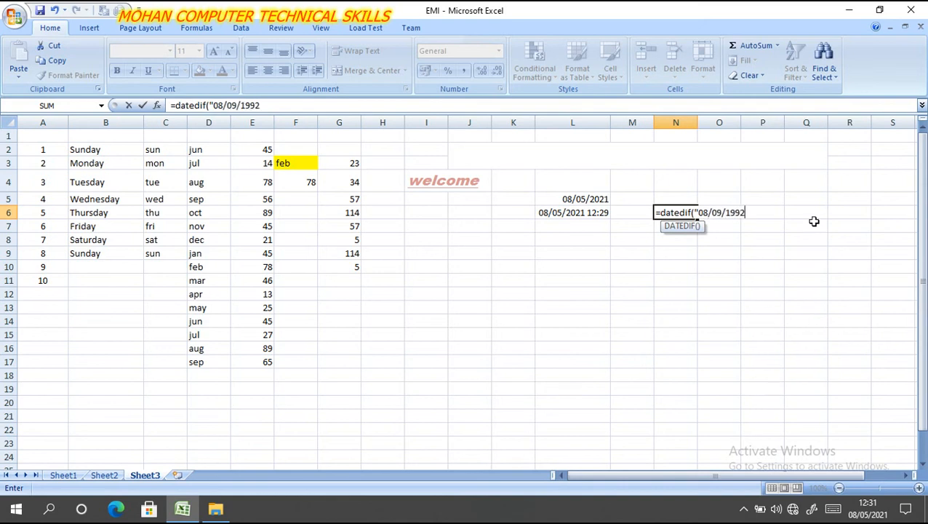
type("\",to")
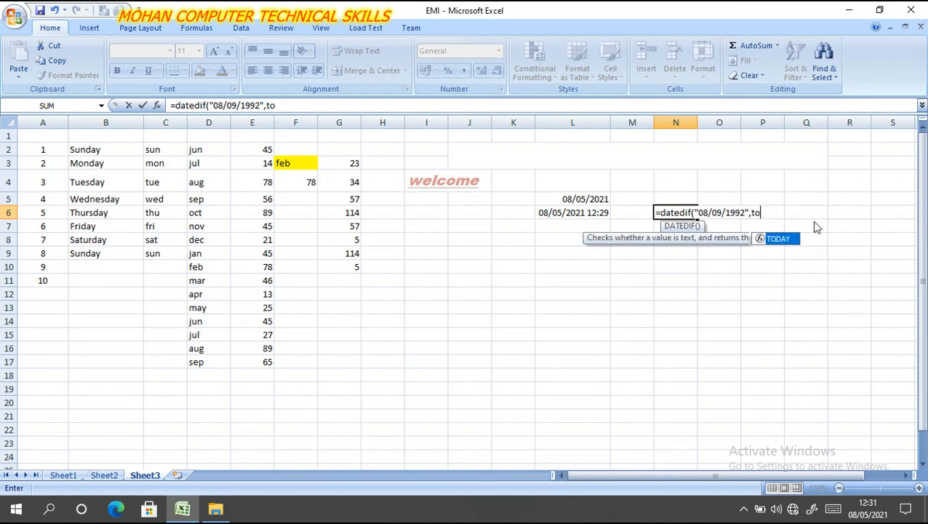
type("day")
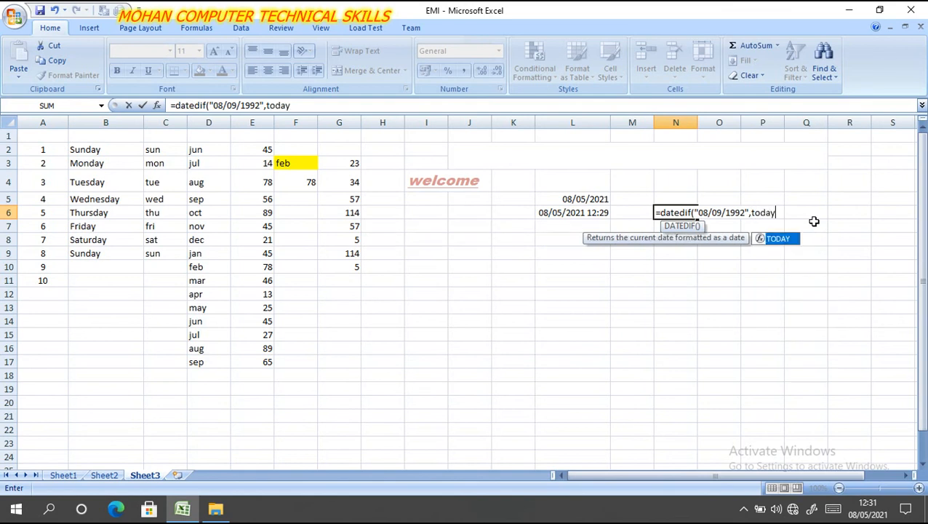
key("Tab")
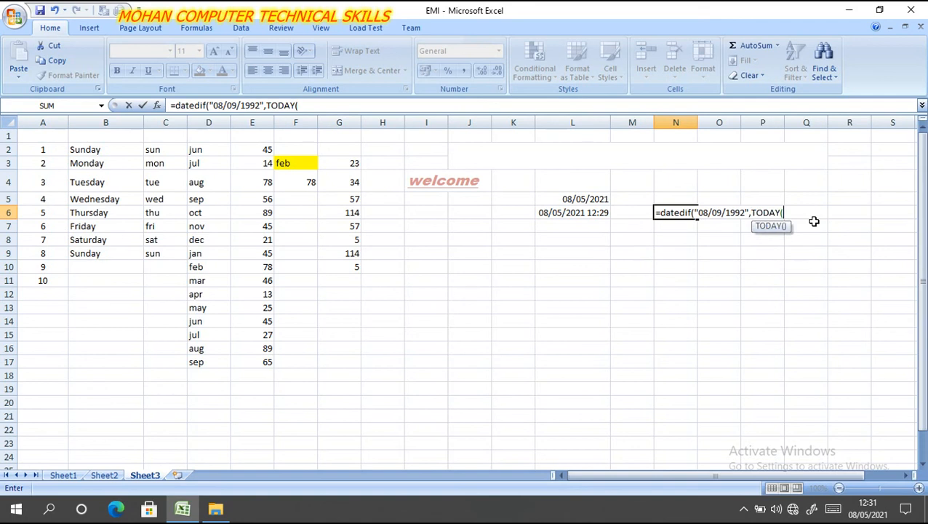
type("),\"")
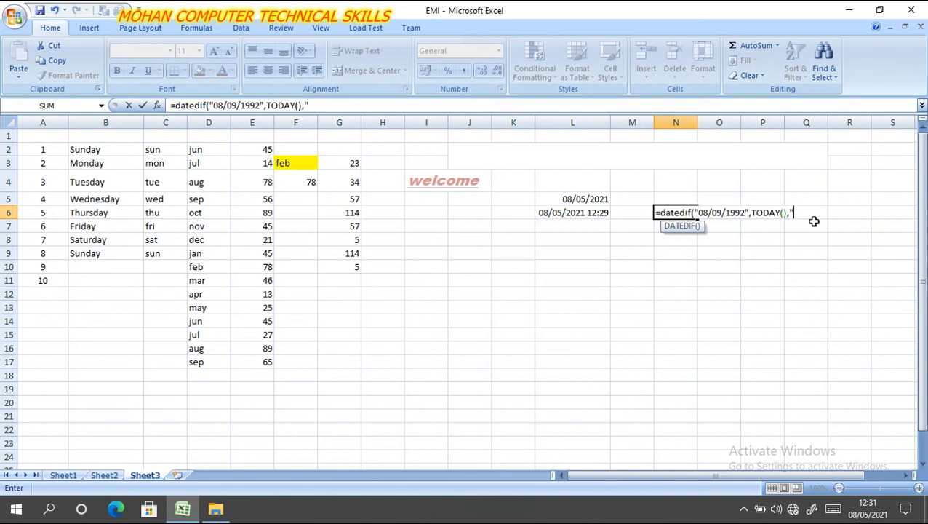
type("y\")")
key("Return")
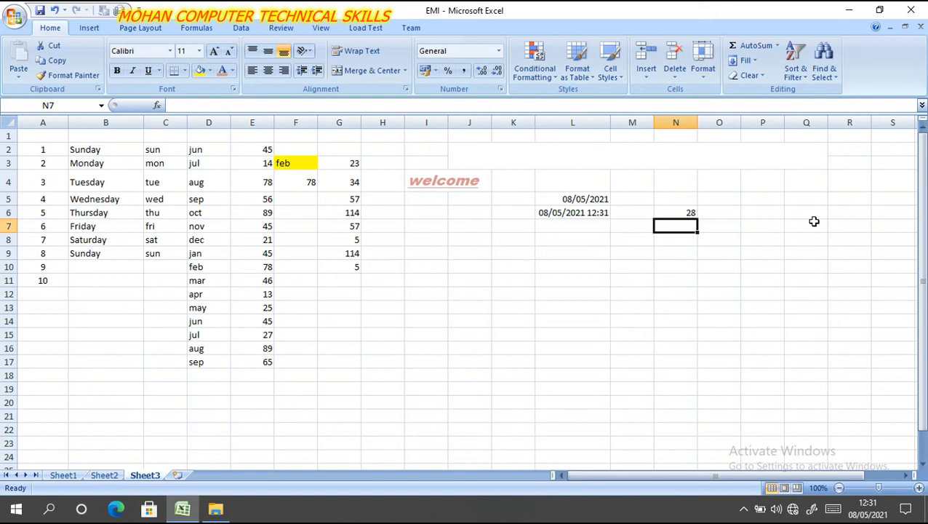
- Enter a DATEDIF formula in cell N7 with the birth date as quoted start date, TODAY() as end date and the unit "m"
type("=date")
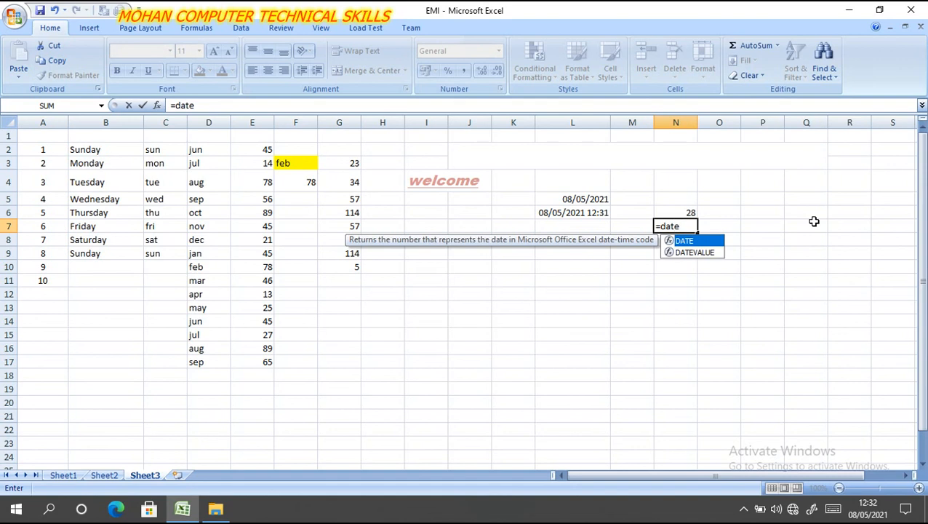
type("dif")
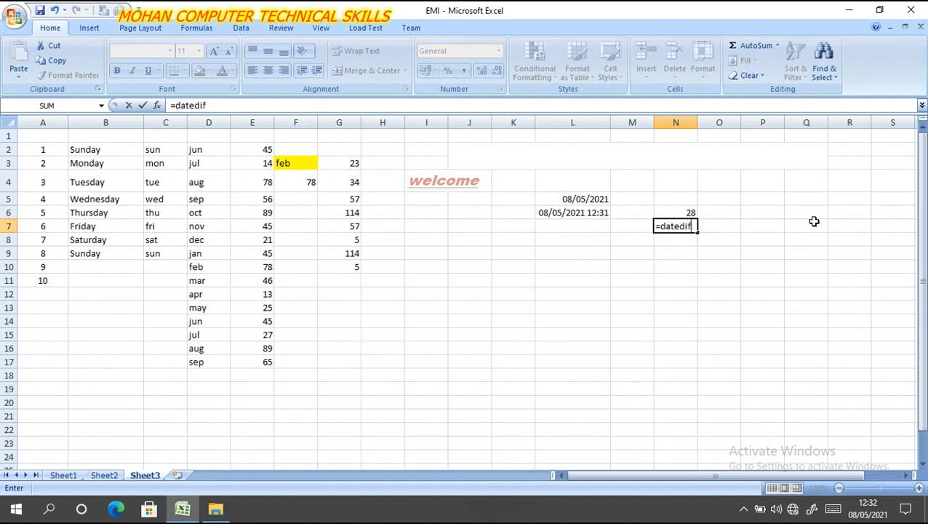
type("(")
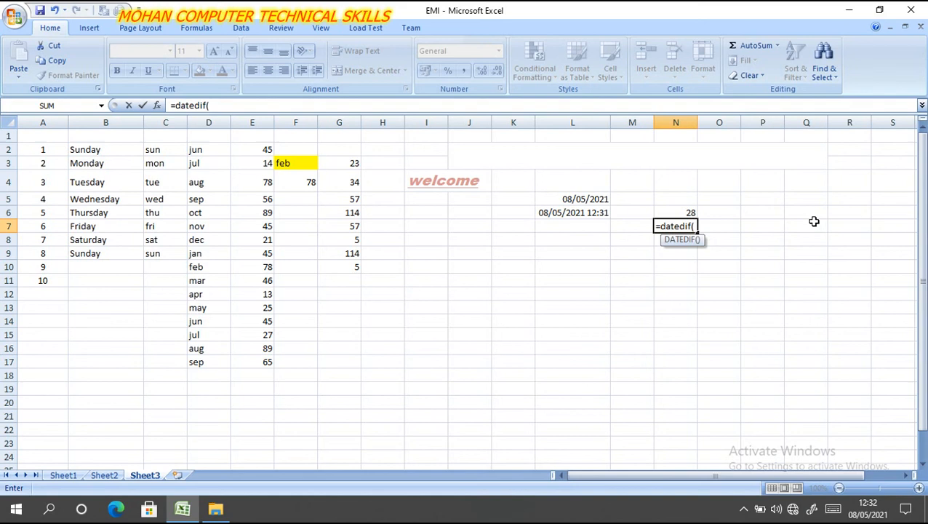
type("\"08/09/19")
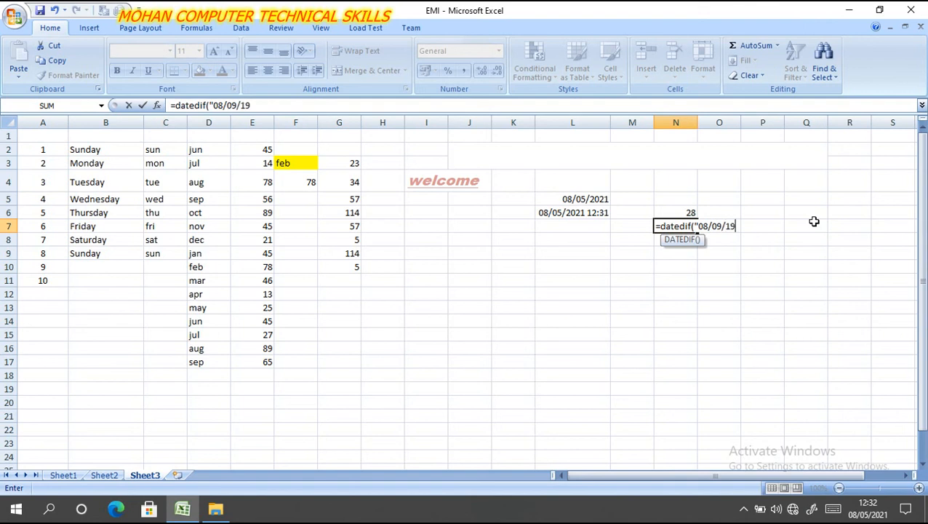
type("992\",to")
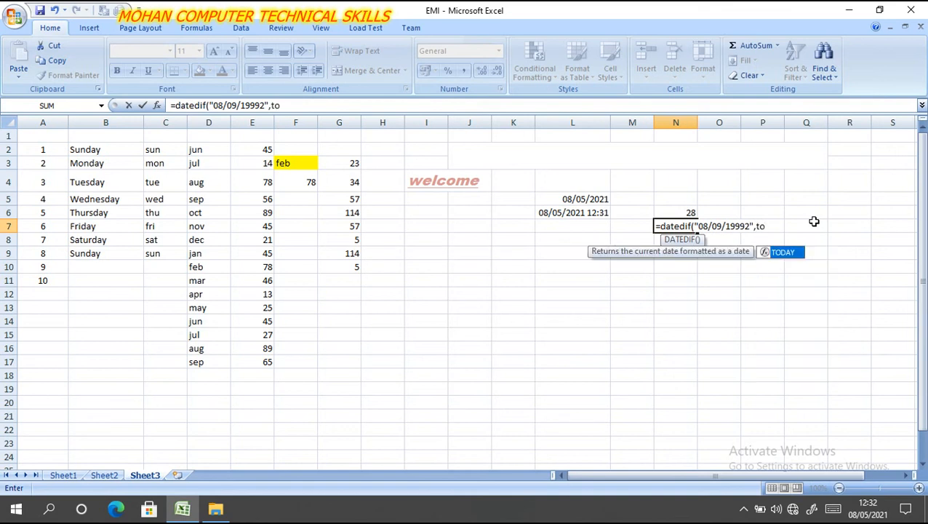
key("Tab")
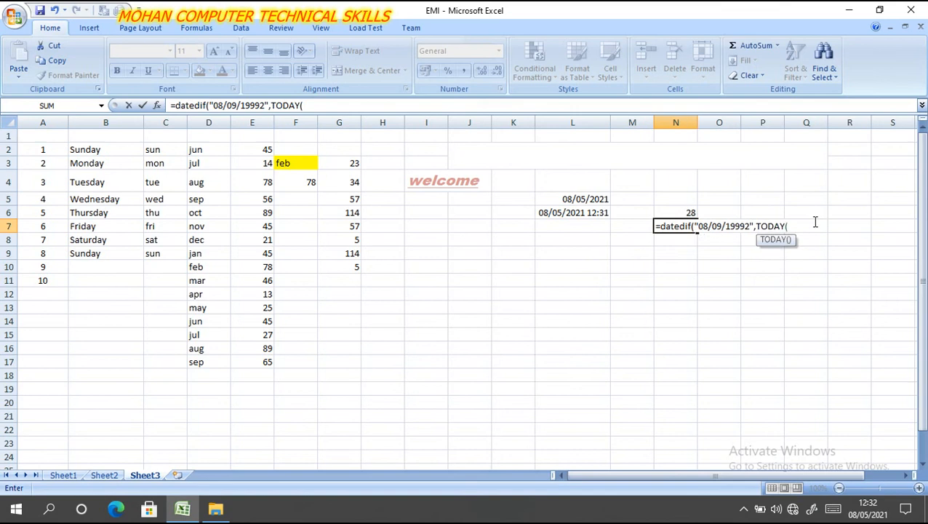
type(")")
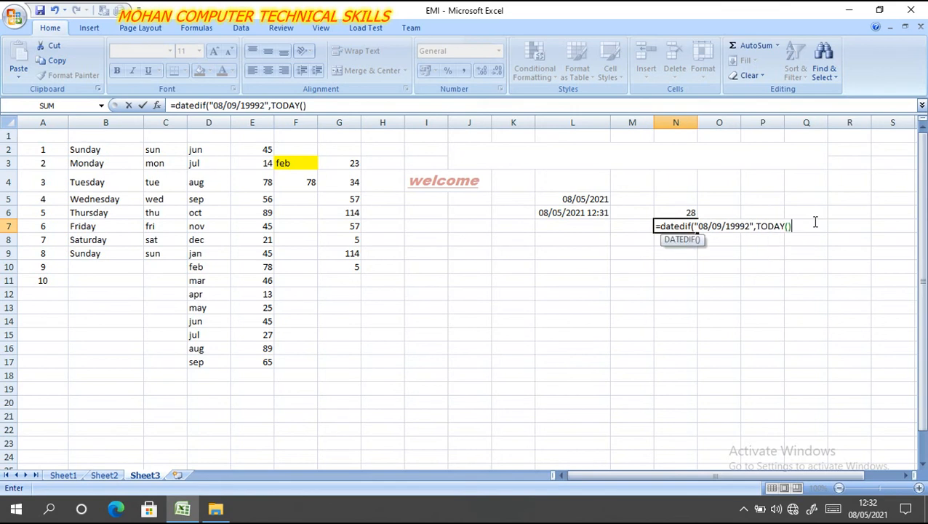
type(",\"")
type("m\")")
key("Return")
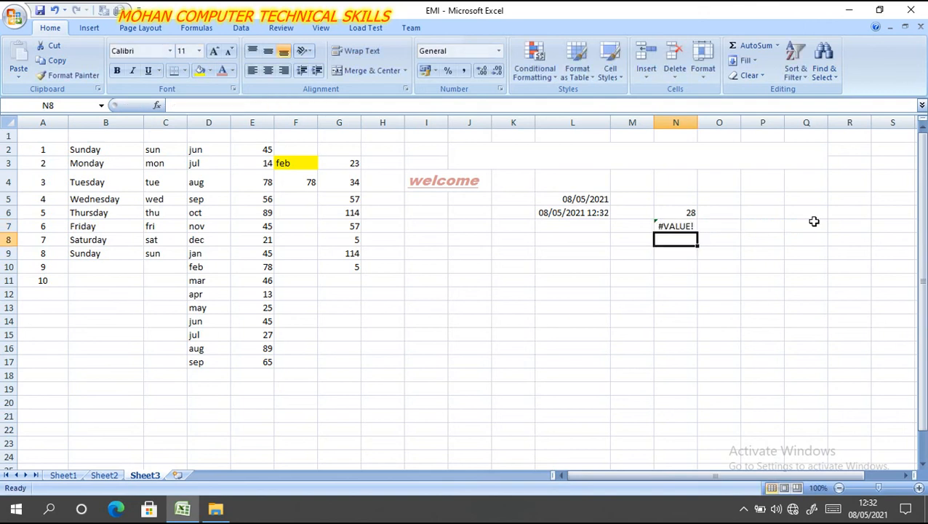
- Try to fix the formula in N7 by moving the start date's closing quotation mark to after the comma
double_click(671, 225)
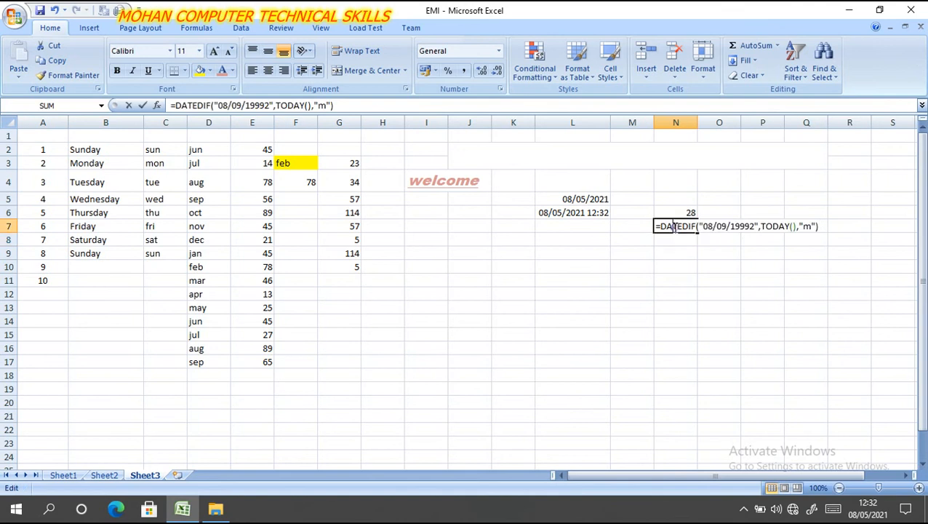
left_click(759, 226)
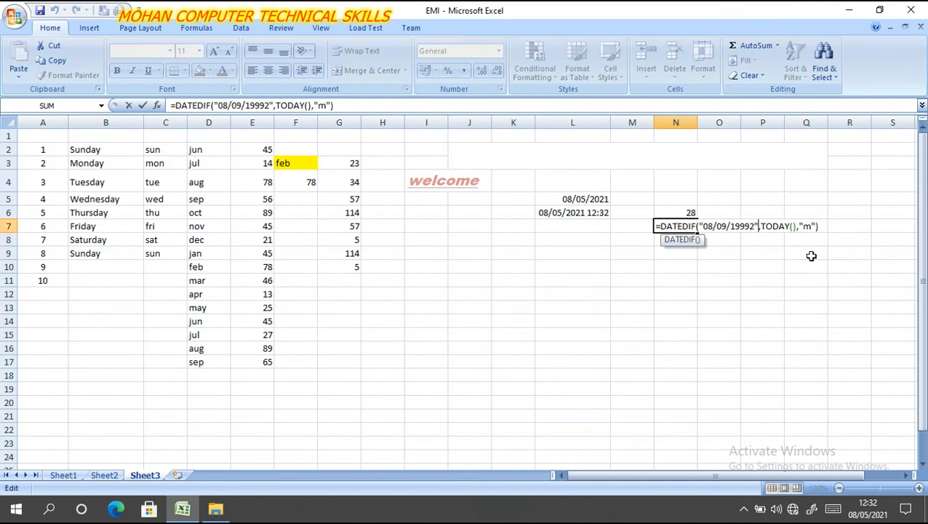
key("BackSpace")
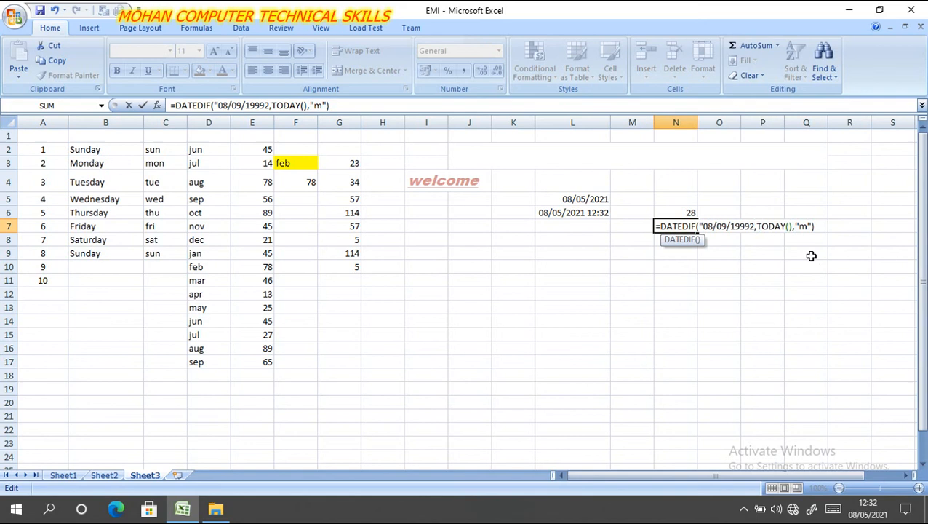
type("\"")
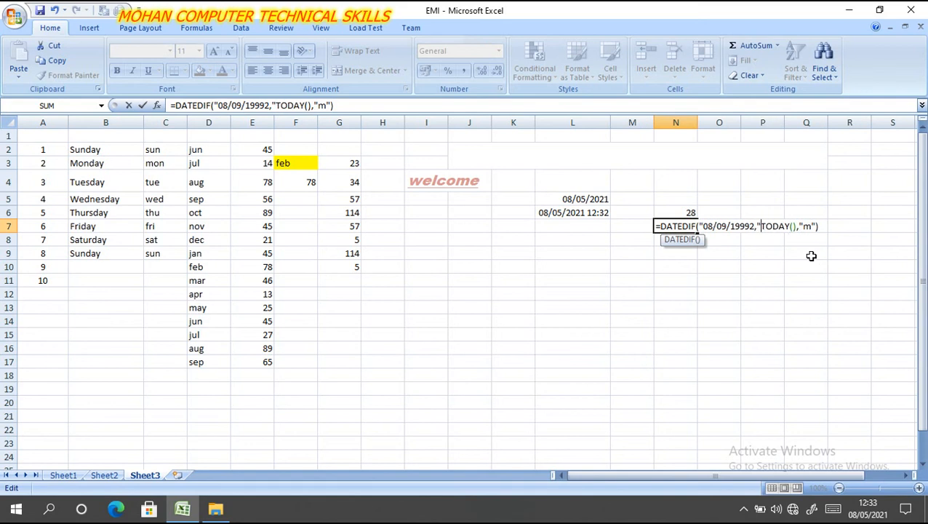
key("Right")
key("Right")
key("Right")
key("Right")
key("Right")
key("Right")
key("Right")
key("Right")
key("Right")
key("Right")
key("Right")
key("Right")
key("Return")
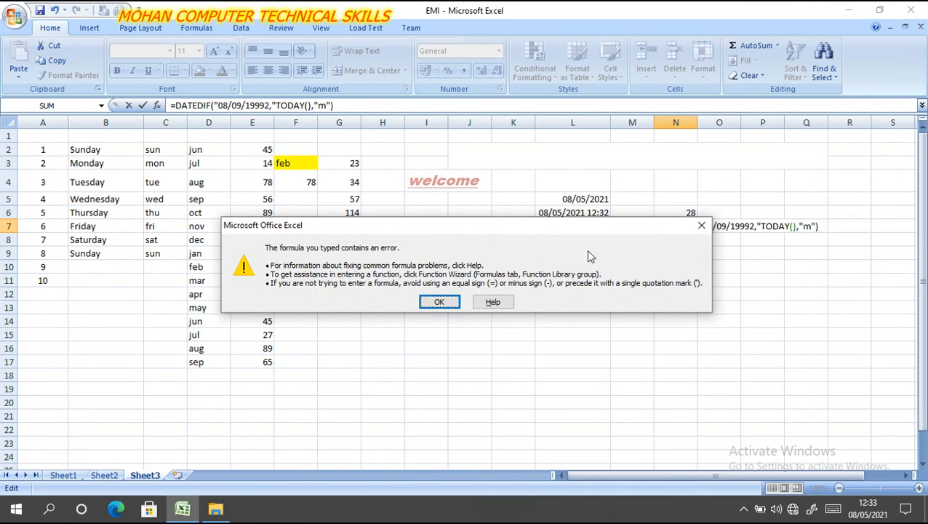
left_click(702, 227)
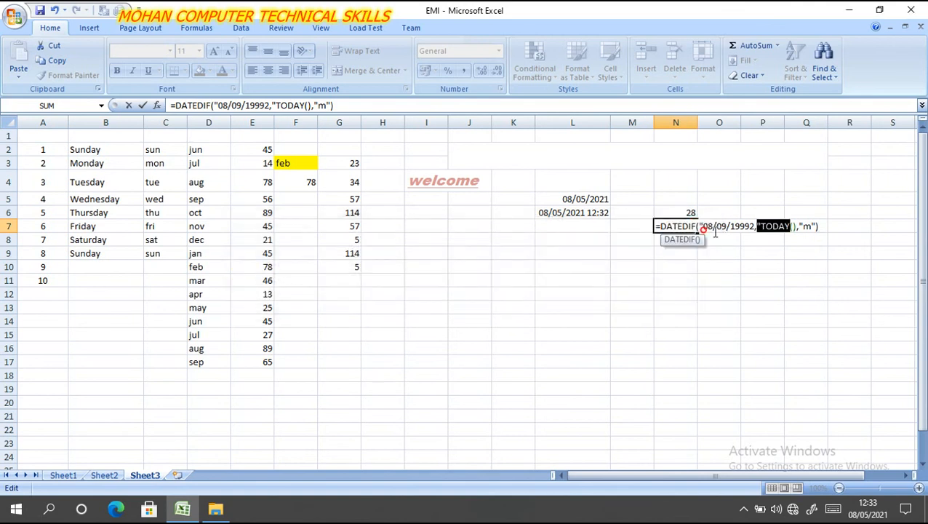
- Correct the start date in the N7 formula to a four-digit birth year, followed by the closing quotation mark and a comma before TODAY()
left_click(824, 226)
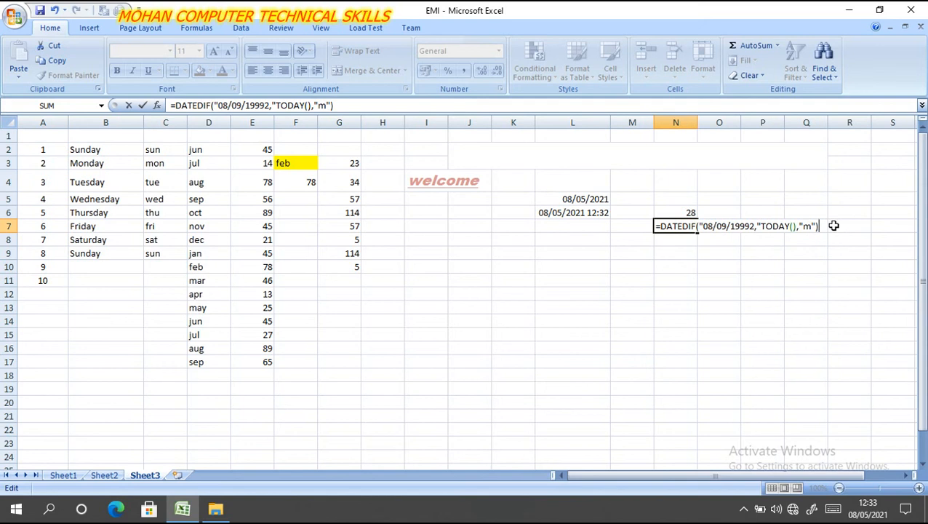
left_click(762, 226)
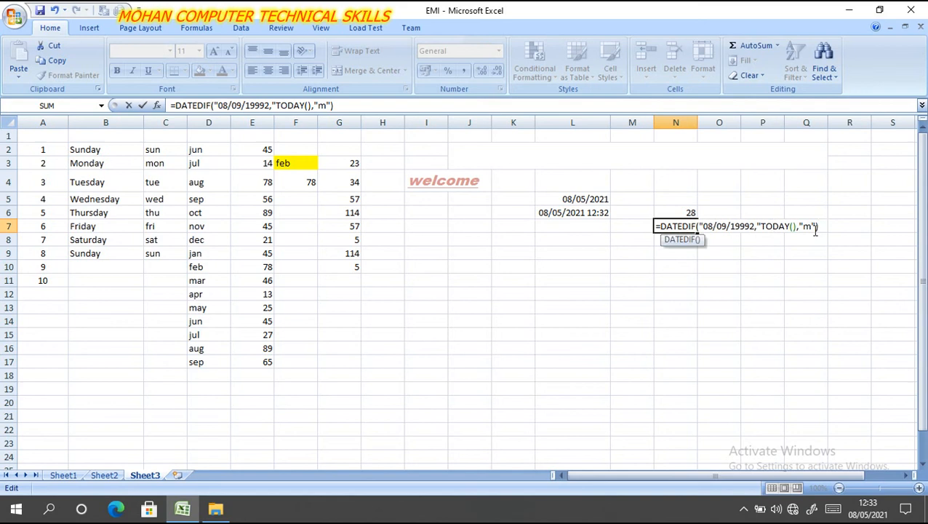
key("BackSpace")
key("BackSpace")
key("BackSpace")
key("BackSpace")
key("BackSpace")
key("BackSpace")
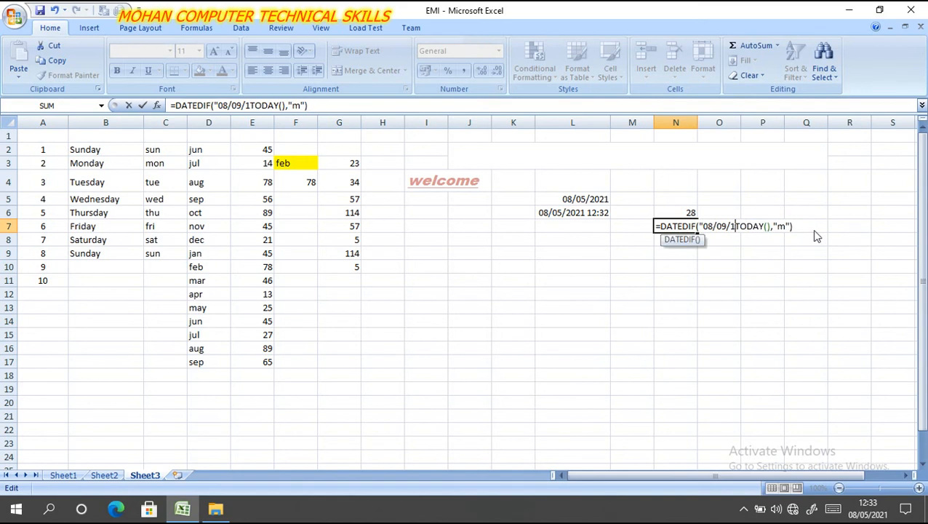
type("992")
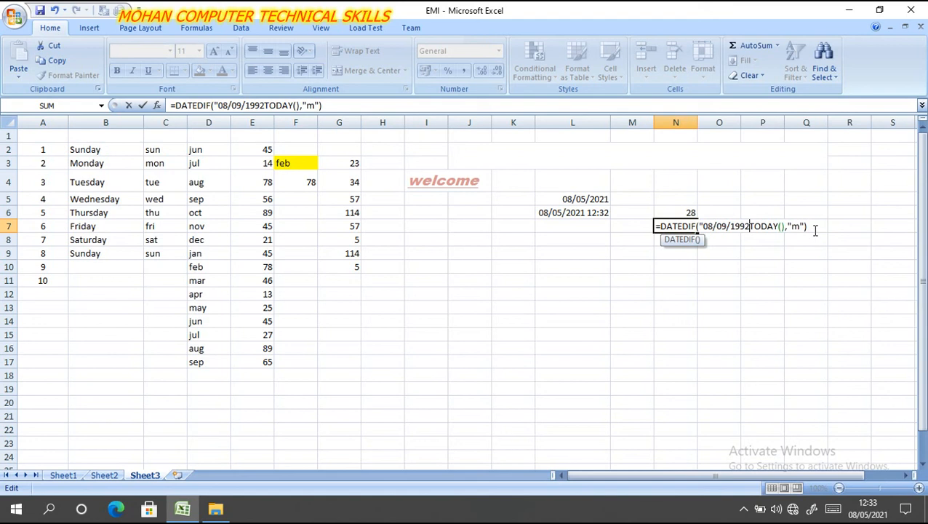
type("\",")
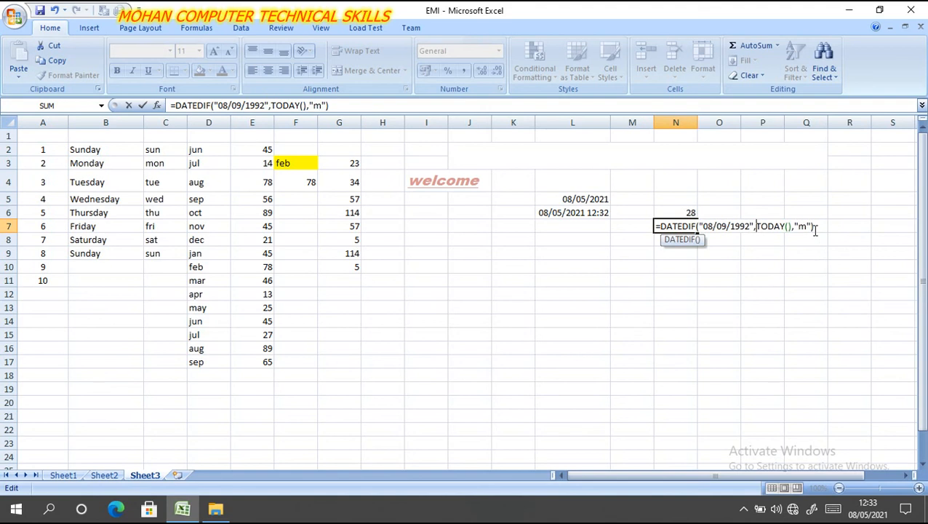
key("Right")
key("Right")
key("Right")
key("Right")
key("Right")
key("Right")
key("Right")
key("Right")
key("Right")
key("Right")
key("Right")
key("Right")
key("Return")
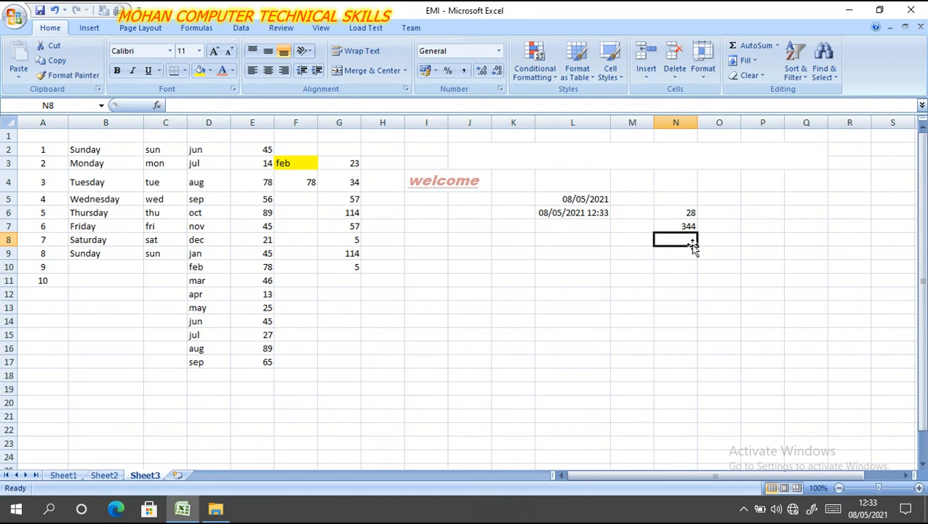
- Enter a DATEDIF formula in cell N8 to count days from the birth date to TODAY() with the unit "d", and select that cell
type("=")
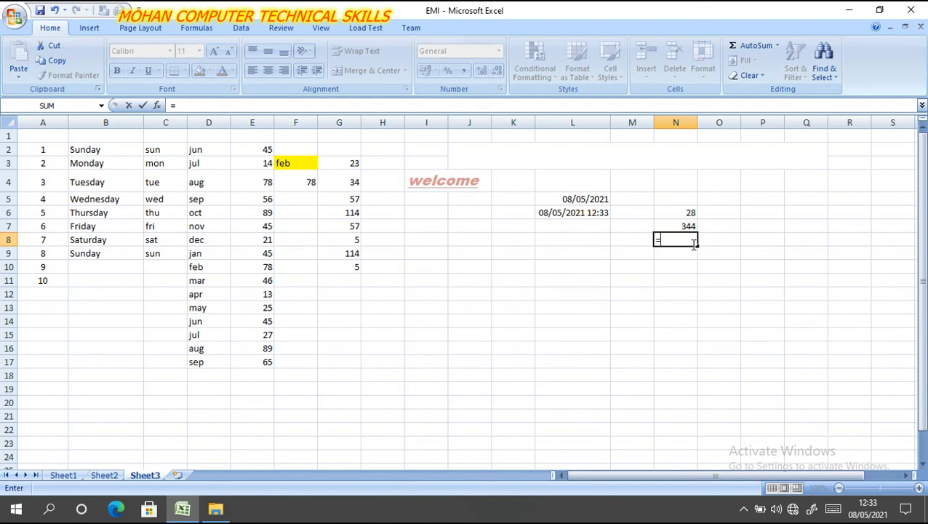
type("dat")
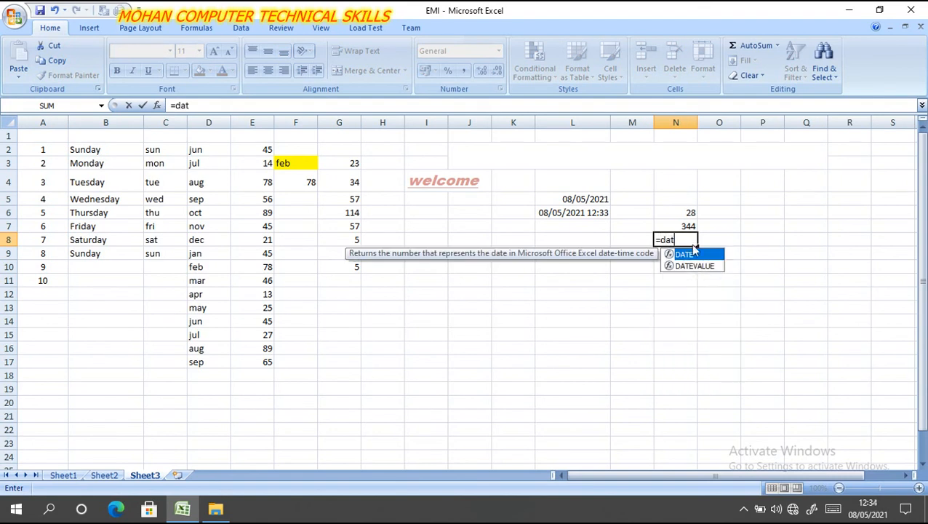
type("edi")
type("f")
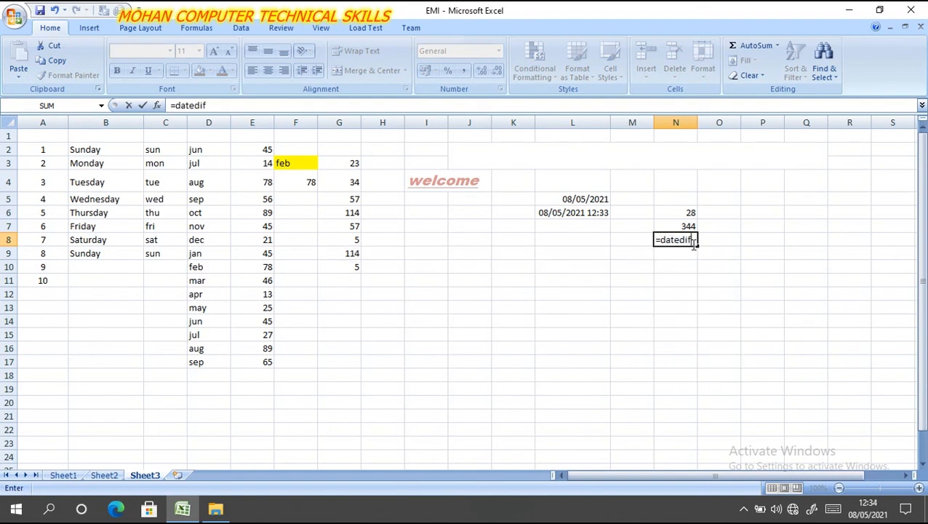
type("(")
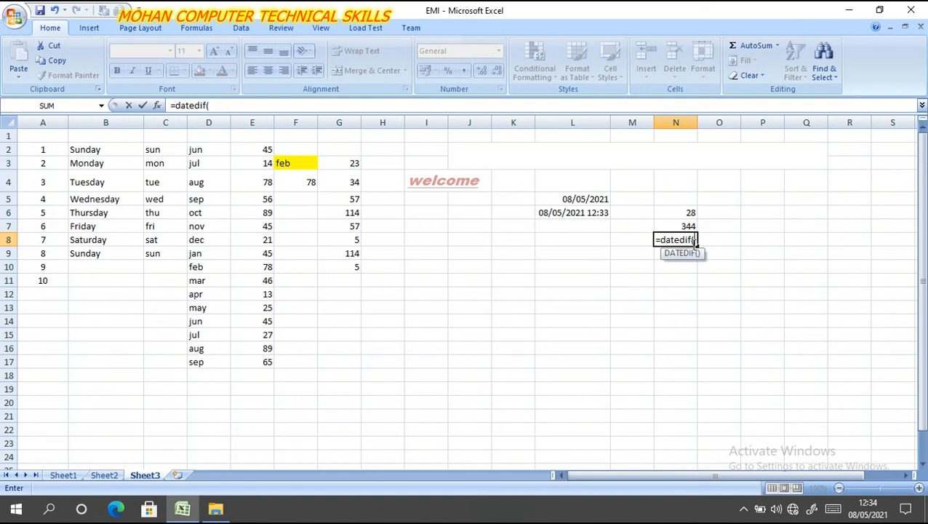
type("\"08/09/1992")
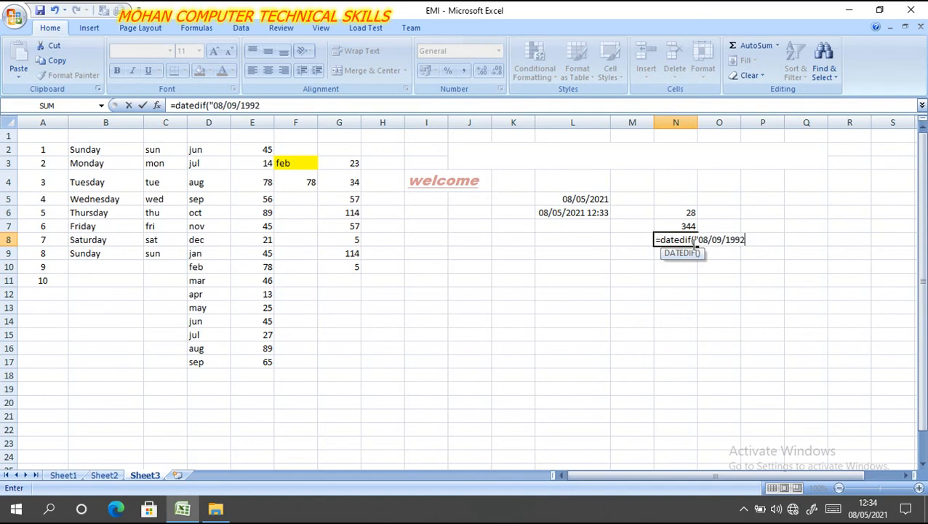
type("\",today")
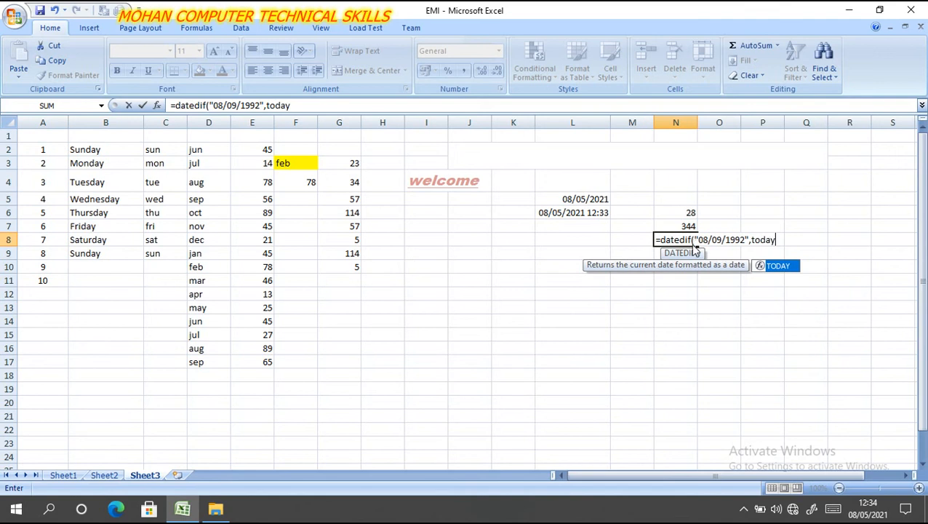
key("Tab")
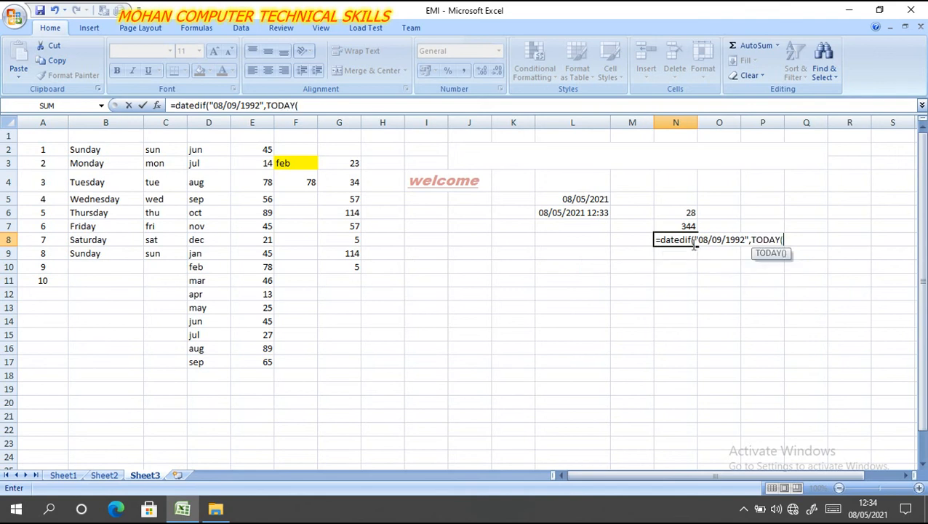
type(")")
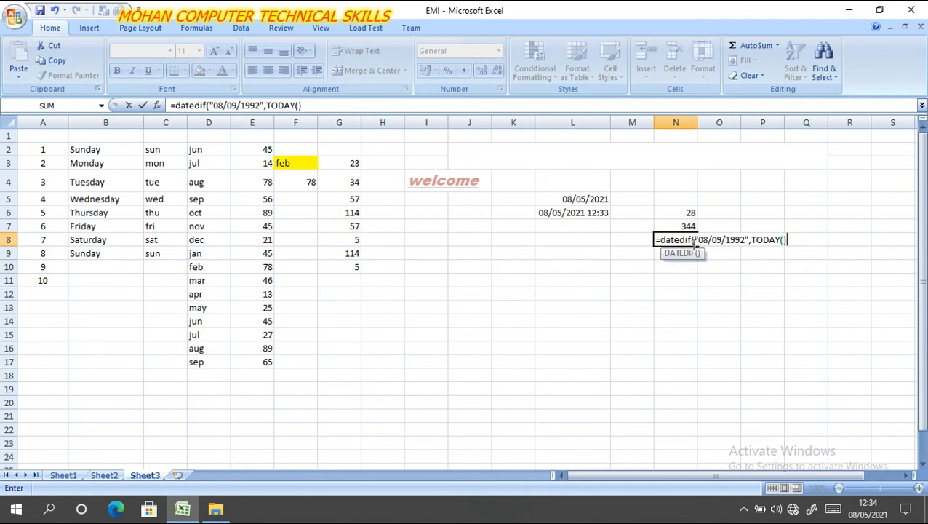
type(",\"d\")")
key("Return")
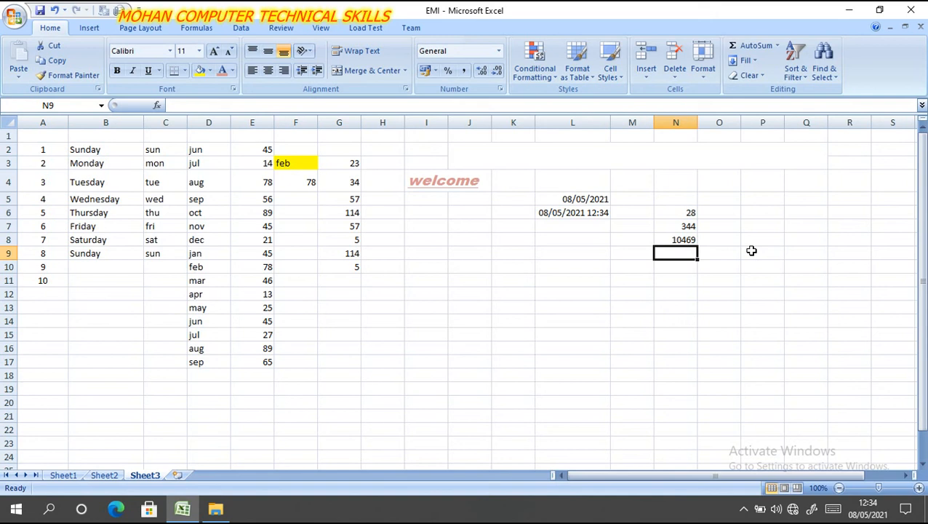
left_click(673, 243)
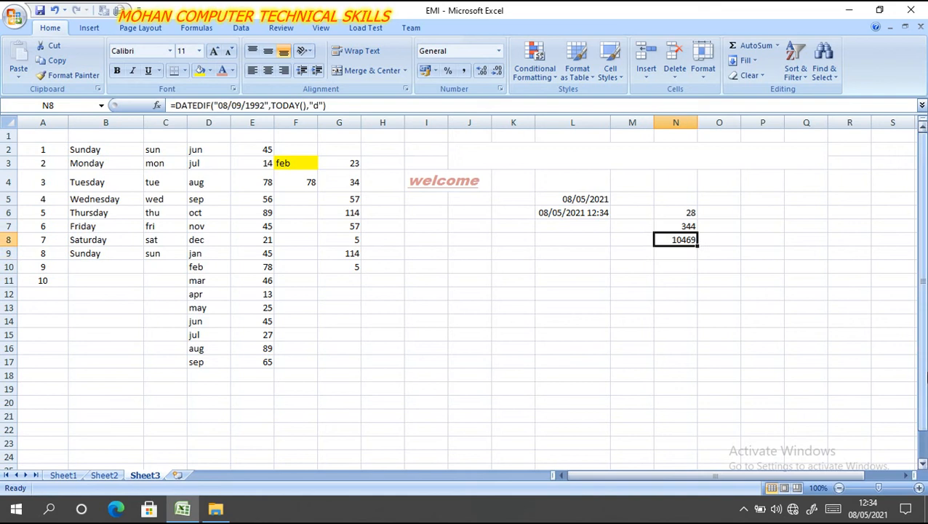